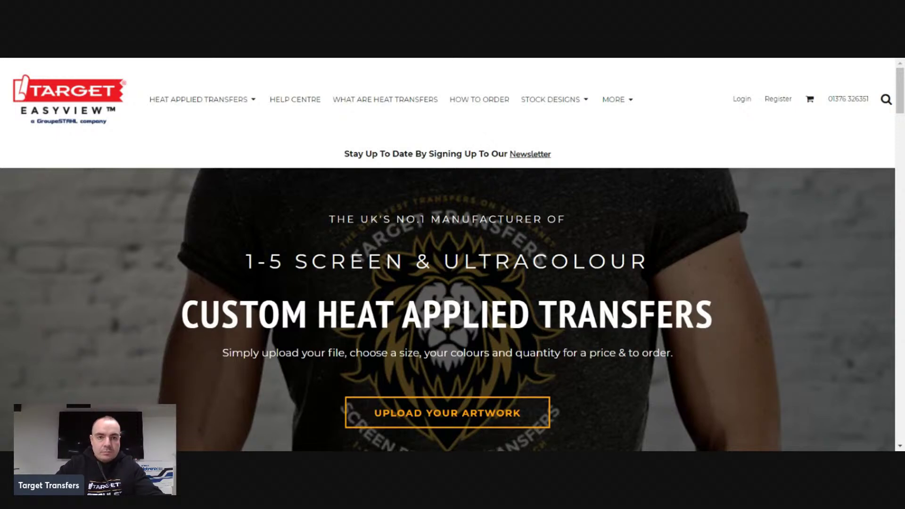
# Review the standard heat transfer options on the homepage and open the 1-5 Colour Screen Printed Heat Transfers category
pyautogui.scroll(-4, 236, 185)
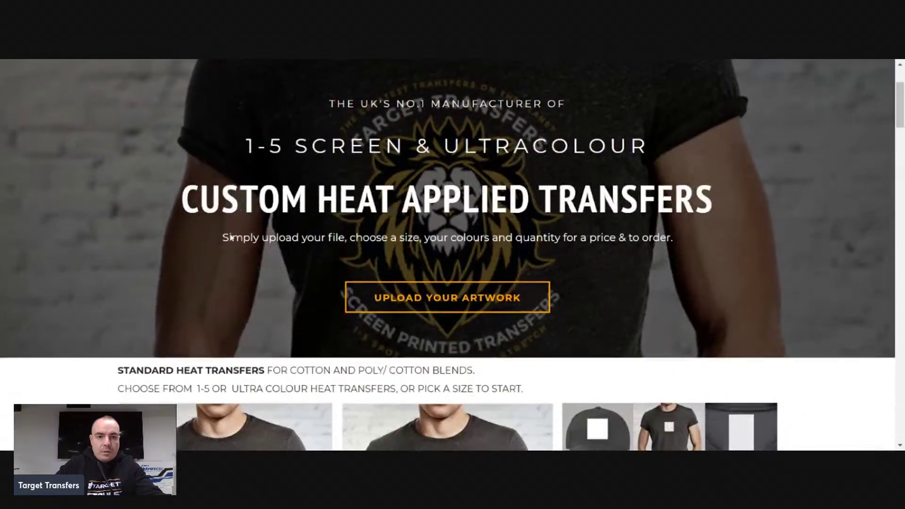
pyautogui.scroll(-3, 236, 185)
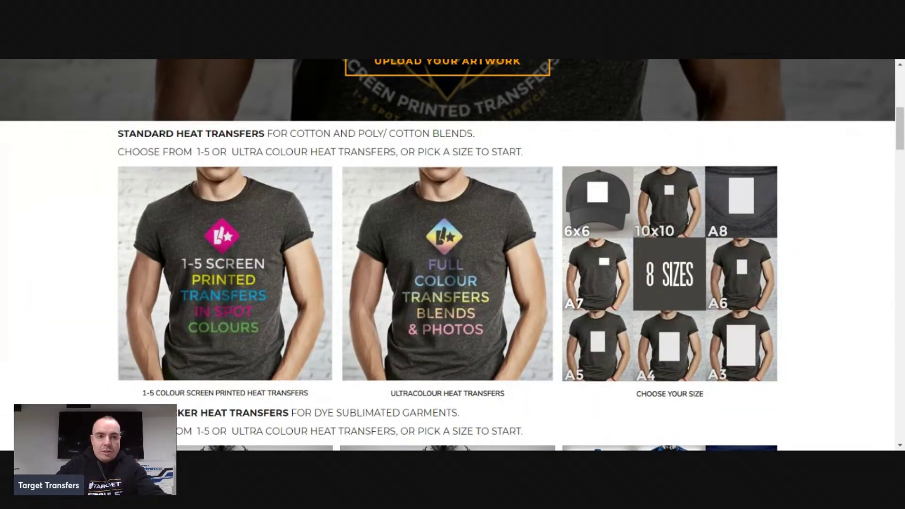
pyautogui.scroll(-4, 352, 304)
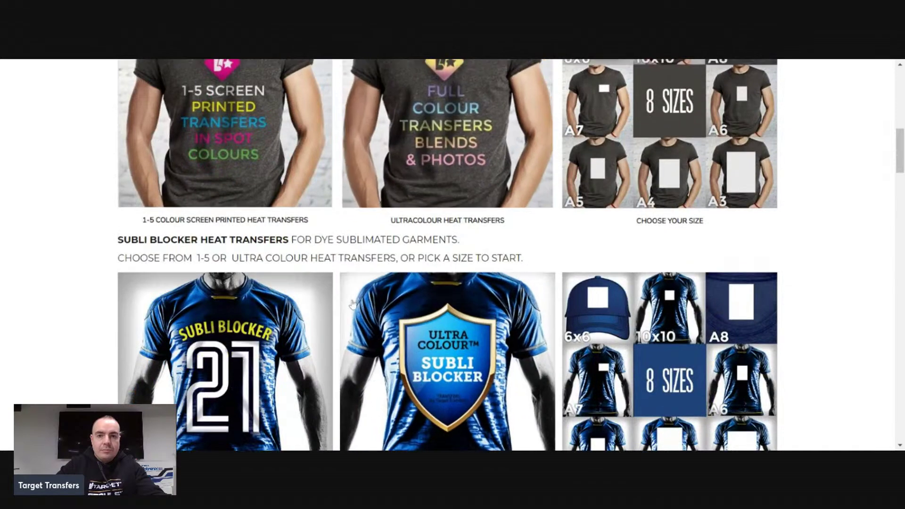
pyautogui.scroll(4, 353, 304)
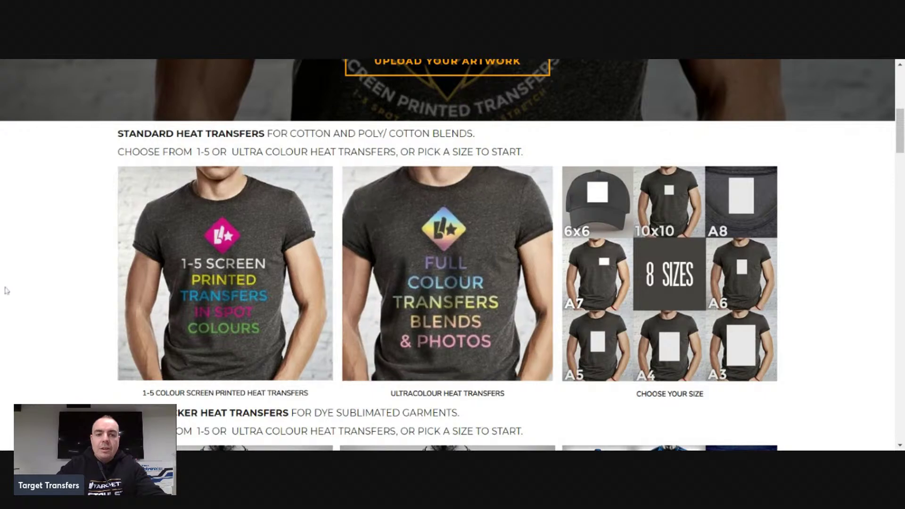
pyautogui.scroll(-1, 40, 266)
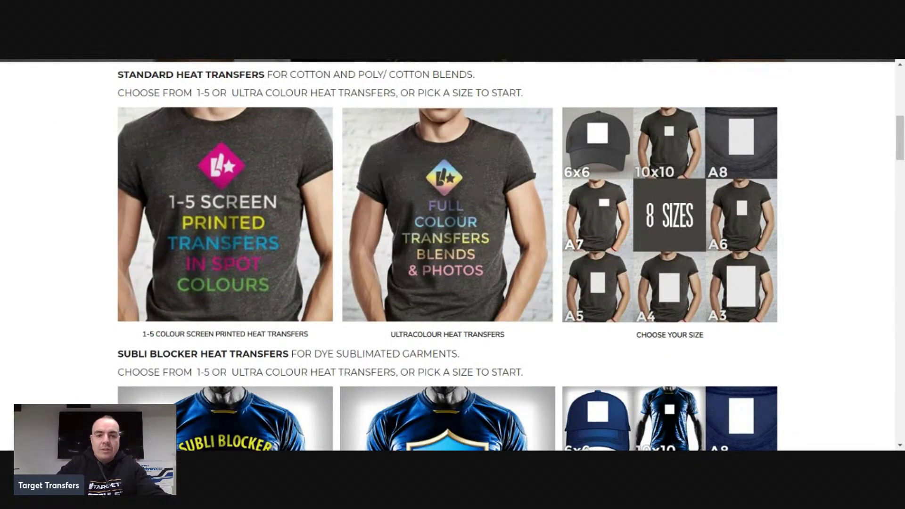
pyautogui.click(241, 172)
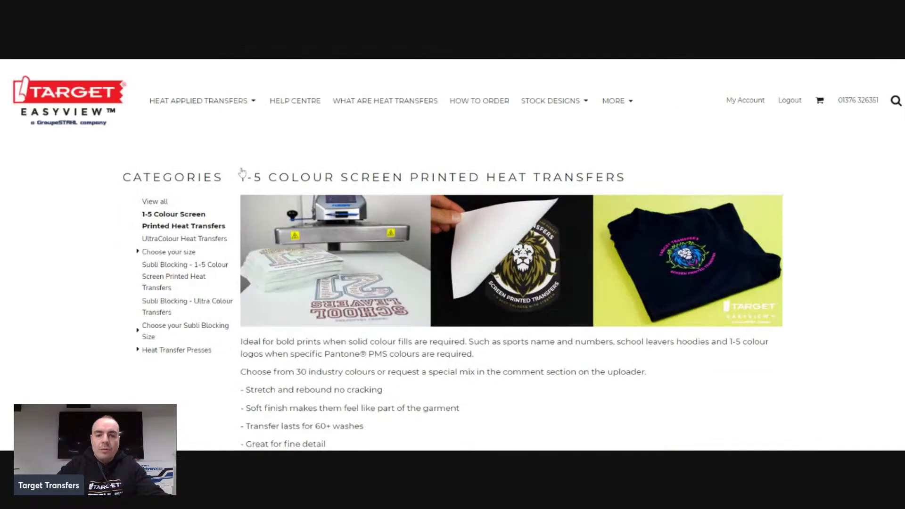
# Look through the category description and product sizes and open the 1-5 Colour A3 Heat Transfer for decorating
pyautogui.scroll(-6, 699, 193)
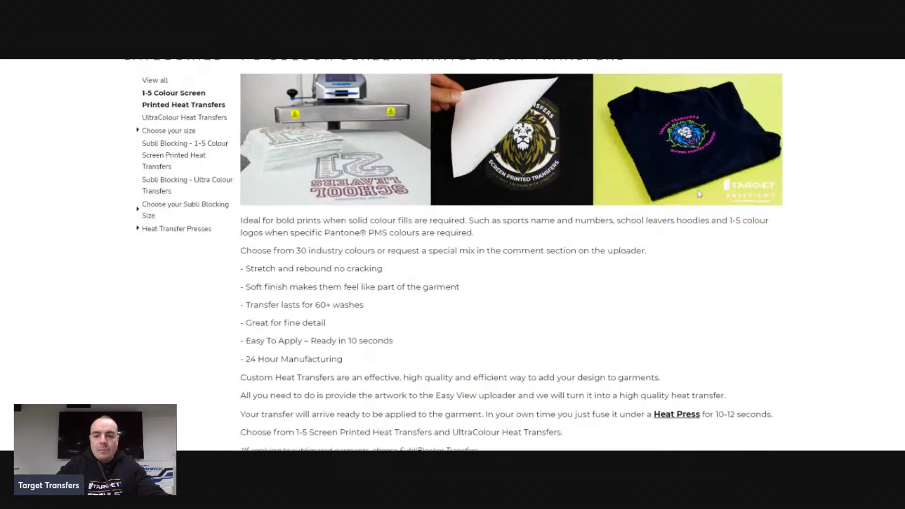
pyautogui.scroll(-5, 700, 194)
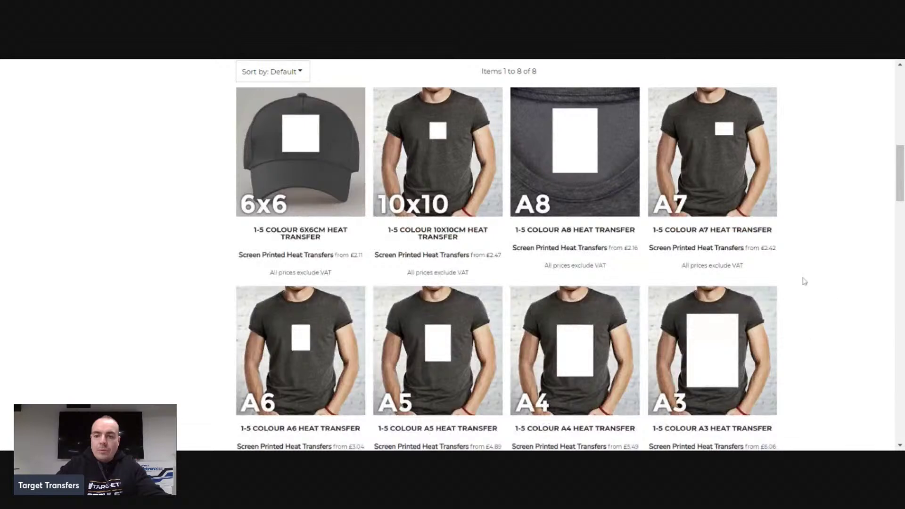
pyautogui.scroll(-2, 803, 280)
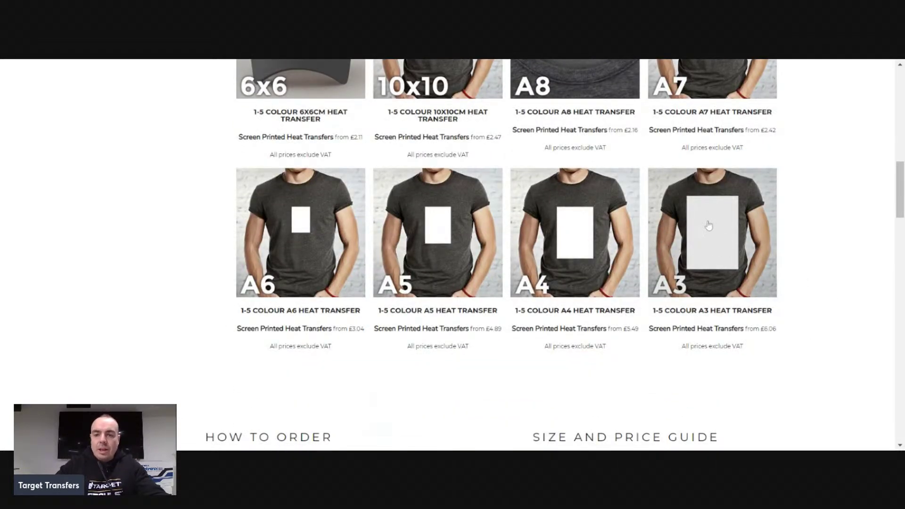
pyautogui.scroll(1, 709, 226)
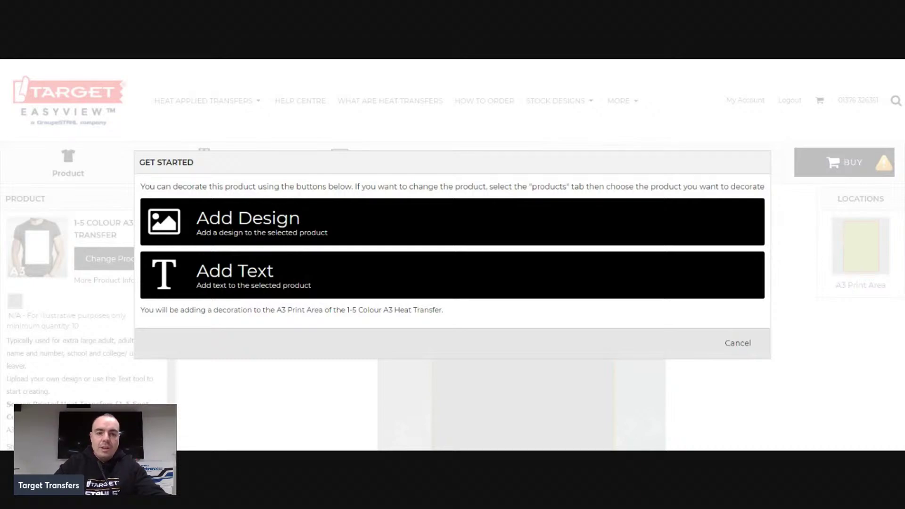
# Add the uploaded one-colour "LEAVERS 21" A3 initials artwork as a Screen Printed Heat Transfers design, accepting 1 colour in black
pyautogui.click(359, 223)
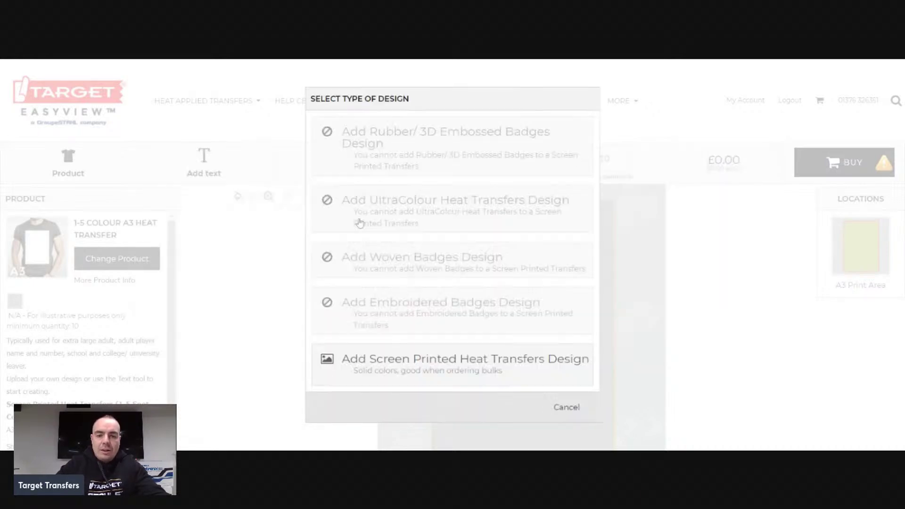
pyautogui.click(455, 372)
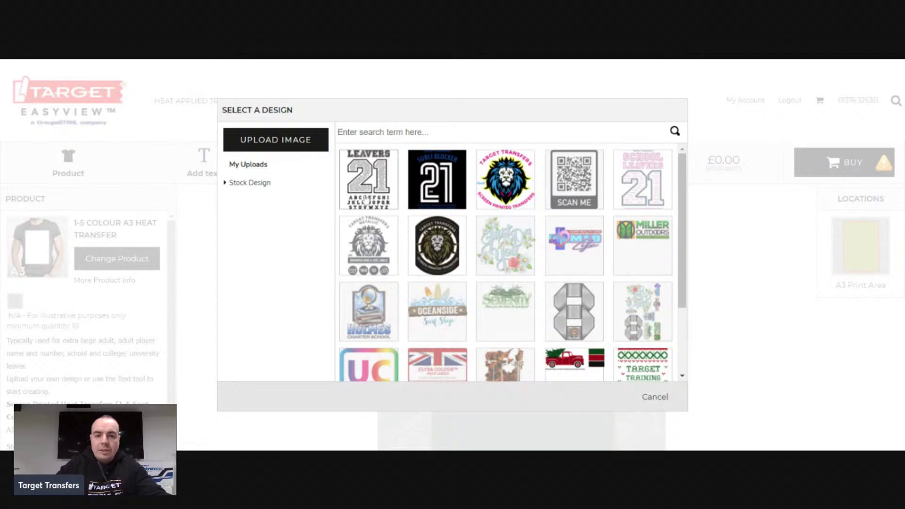
pyautogui.click(373, 179)
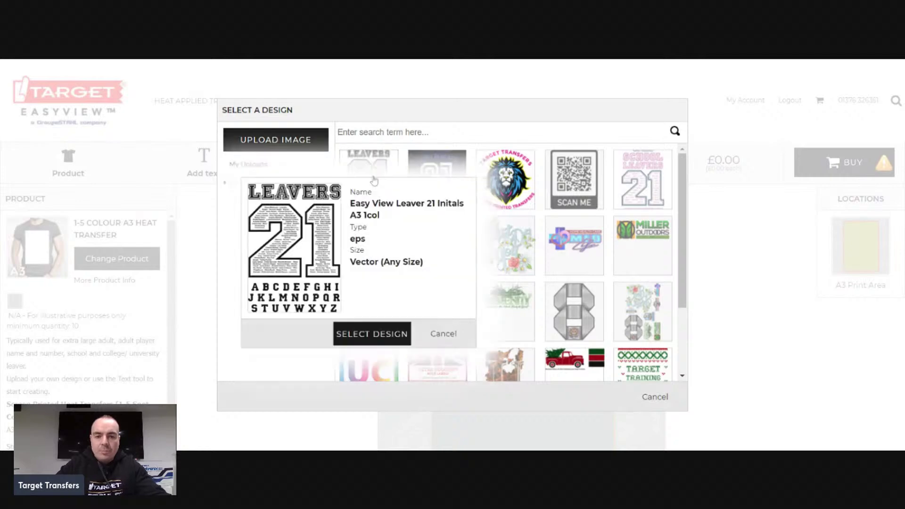
pyautogui.click(384, 332)
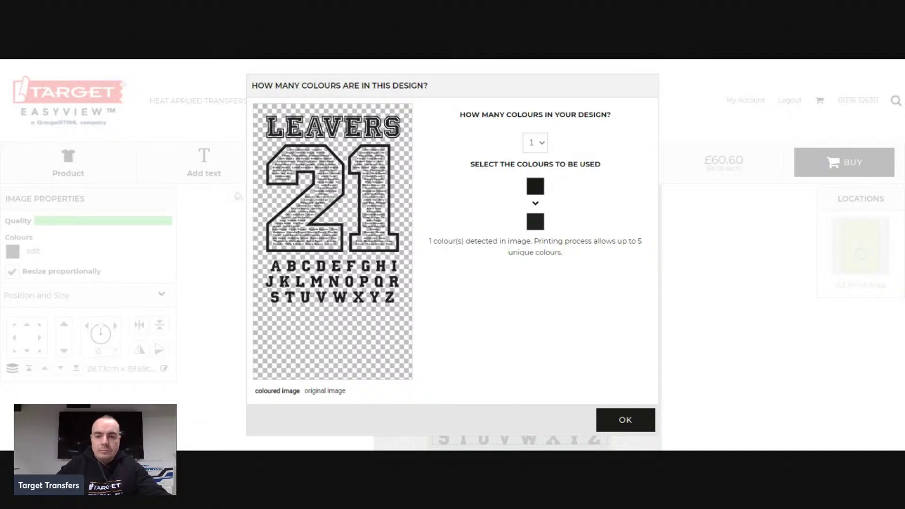
pyautogui.click(612, 424)
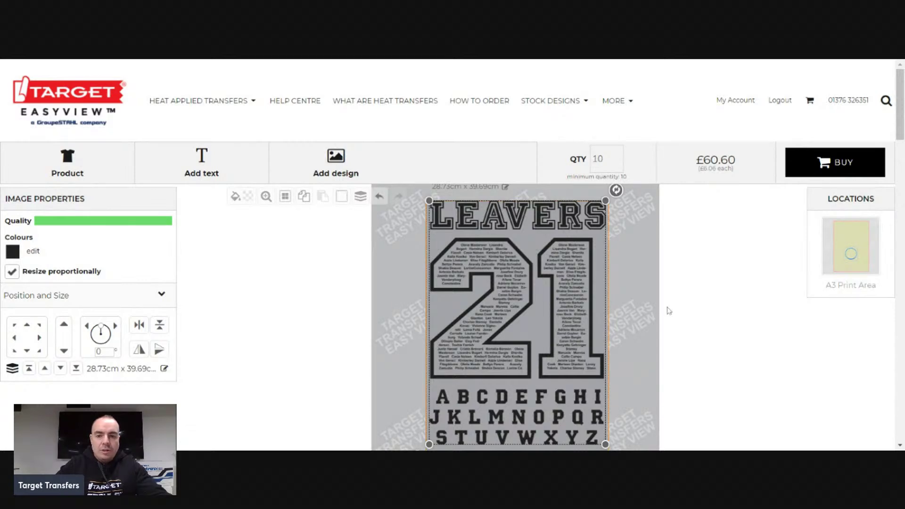
# Shrink the LEAVERS 21 design to about 18.24 x 25.20 cm and reposition it inside the A3 print area
pyautogui.scroll(-2, 617, 245)
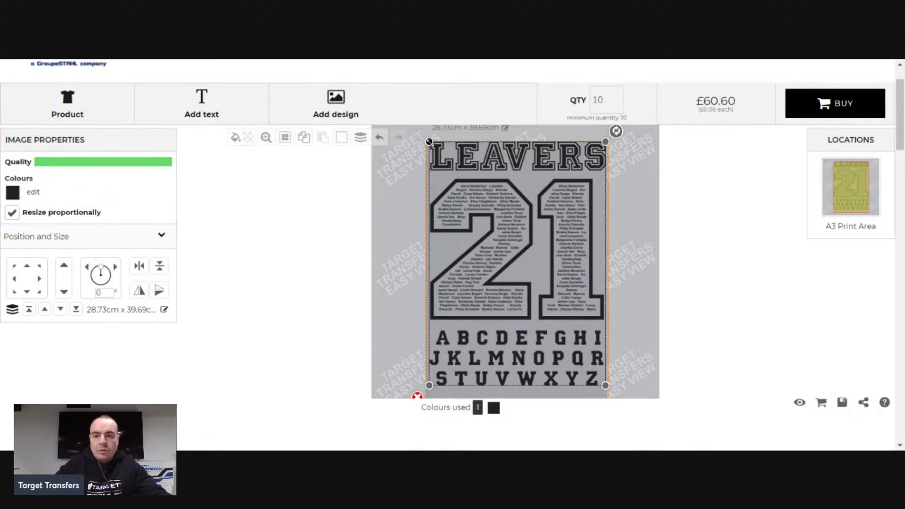
pyautogui.moveTo(429, 141); pyautogui.dragTo(468, 235)
pyautogui.moveTo(528, 265); pyautogui.dragTo(480, 191)
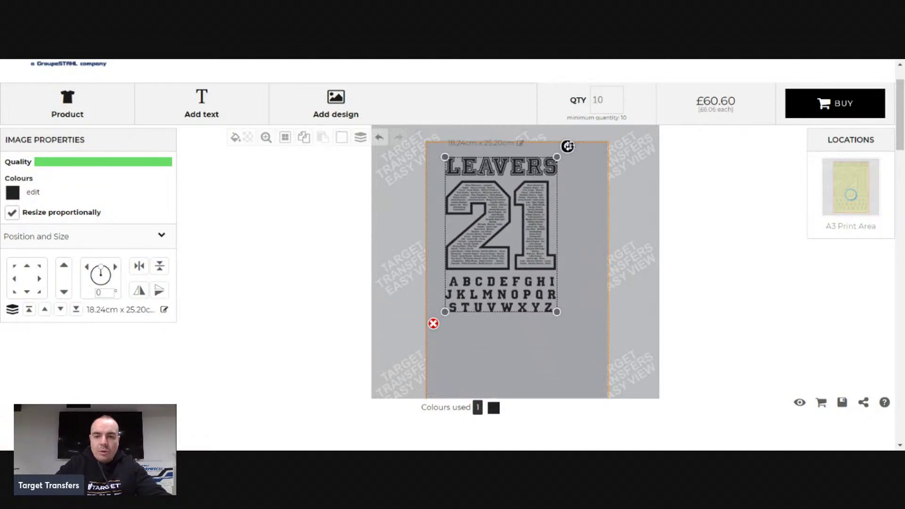
pyautogui.moveTo(567, 147)
pyautogui.mouseDown()
pyautogui.moveTo(595, 189)
pyautogui.moveTo(577, 151)
pyautogui.mouseUp()
pyautogui.moveTo(529, 228); pyautogui.dragTo(513, 252)
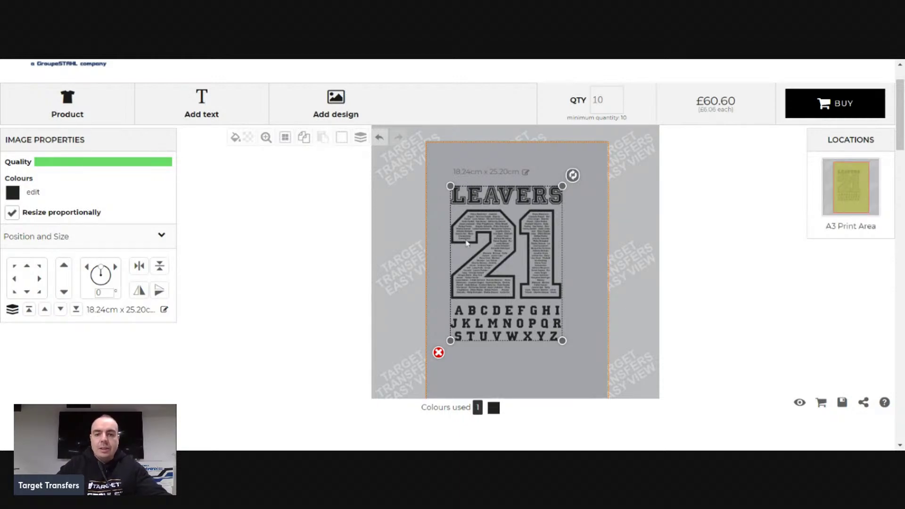
# Set the LEAVERS 21 design's width to exactly 20 cm, keeping its proportions
pyautogui.click(467, 172)
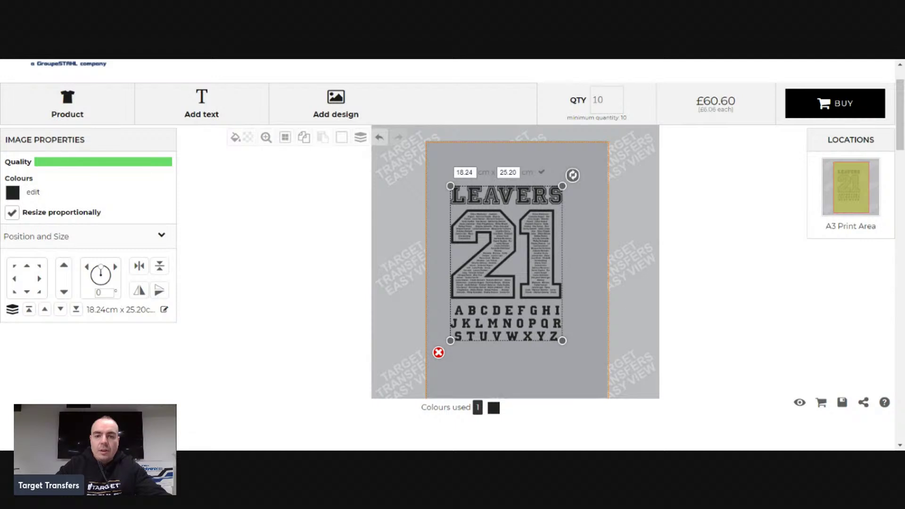
pyautogui.doubleClick(464, 173)
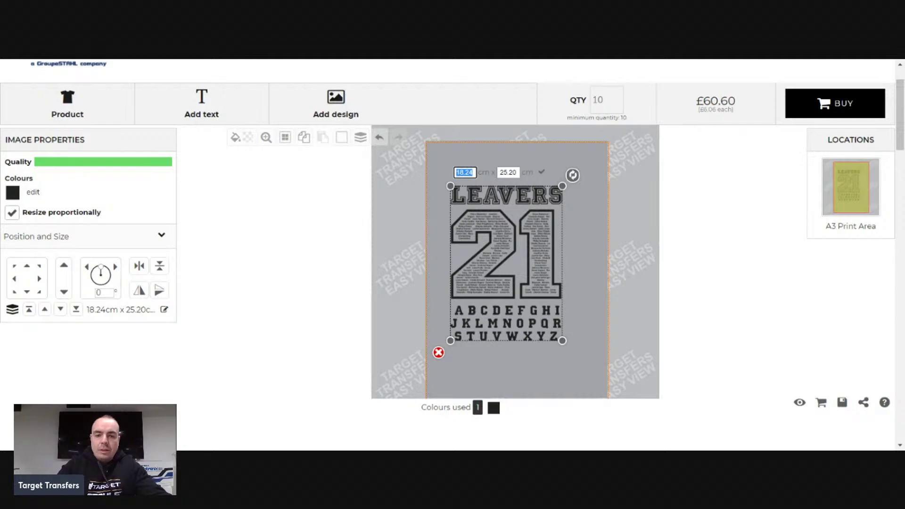
pyautogui.write('20')
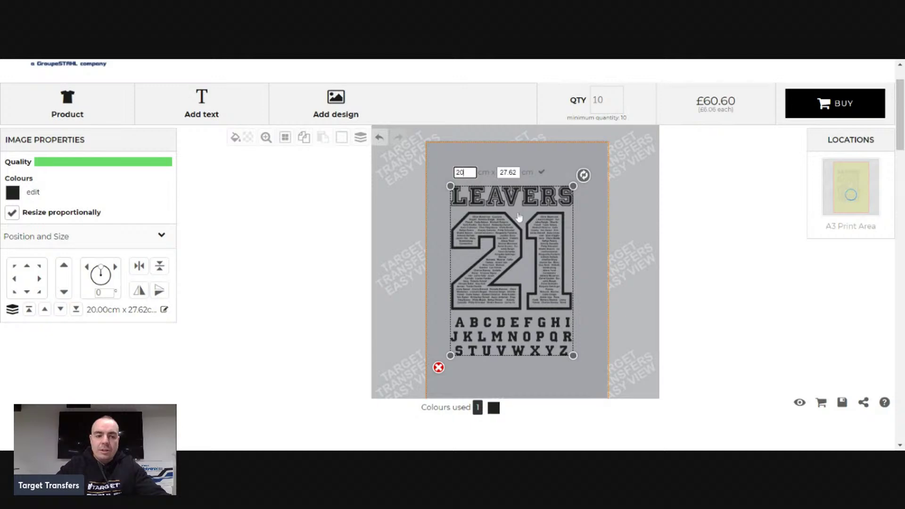
pyautogui.click(596, 204)
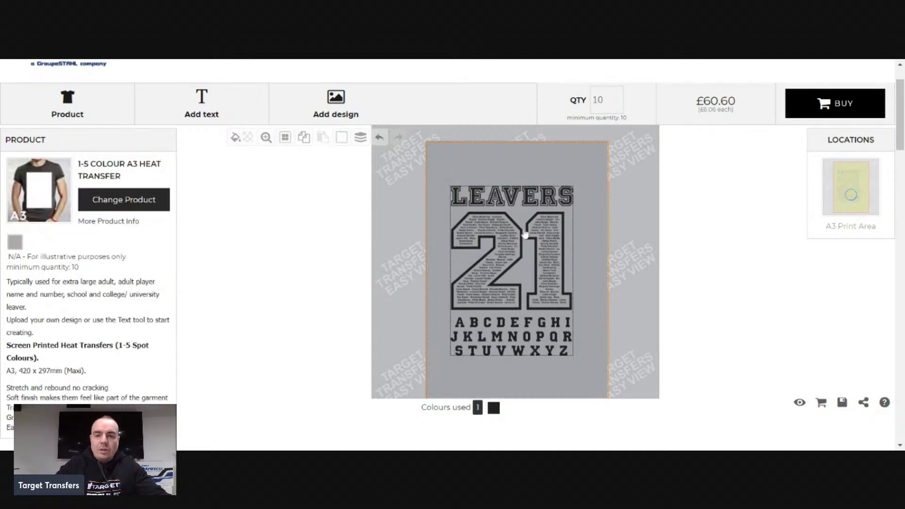
# Move the LEAVERS 21 design close to the upper-left corner of the A3 print area and deselect it
pyautogui.moveTo(525, 235); pyautogui.dragTo(517, 218)
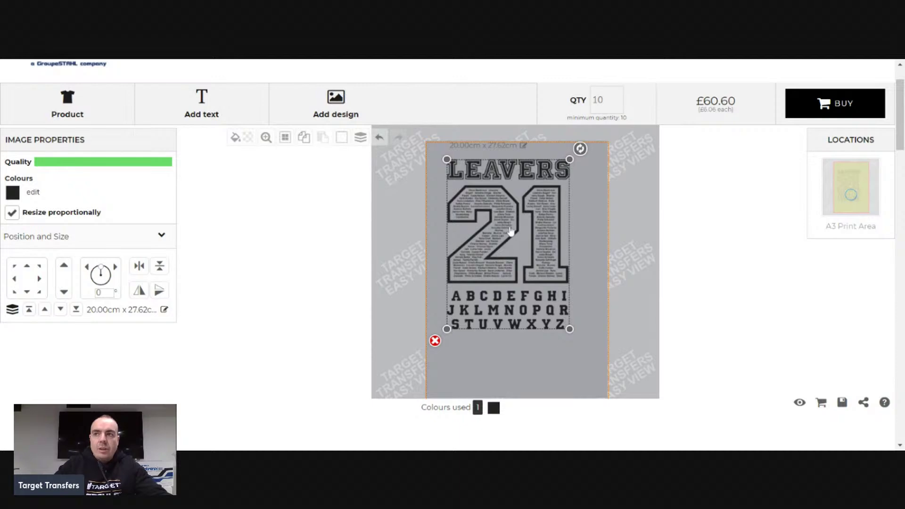
pyautogui.moveTo(511, 231)
pyautogui.mouseDown()
pyautogui.moveTo(509, 241)
pyautogui.moveTo(507, 222)
pyautogui.mouseUp()
pyautogui.click(600, 208)
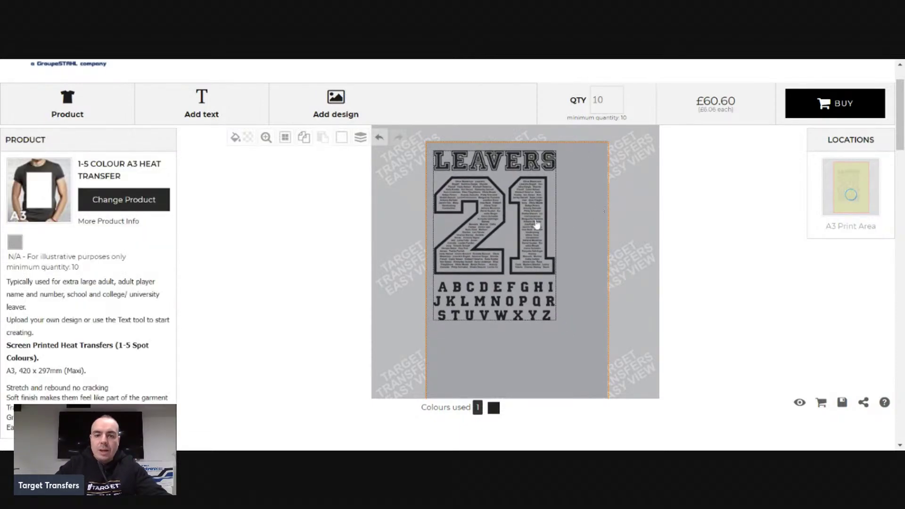
pyautogui.click(495, 218)
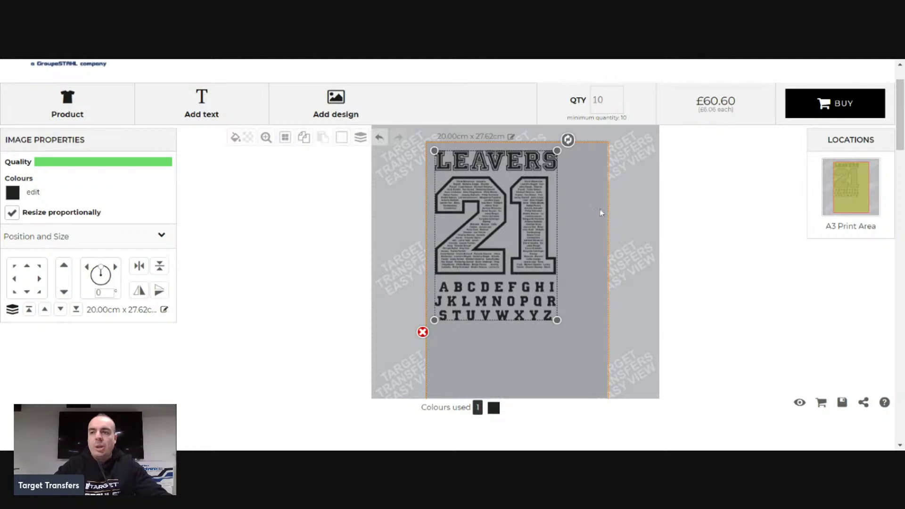
pyautogui.click(586, 205)
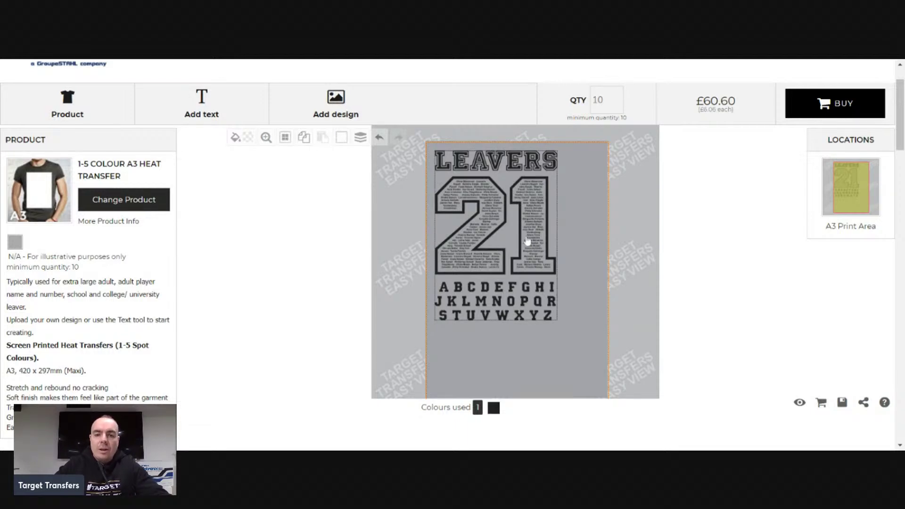
pyautogui.scroll(-1, 589, 213)
pyautogui.scroll(1, 544, 229)
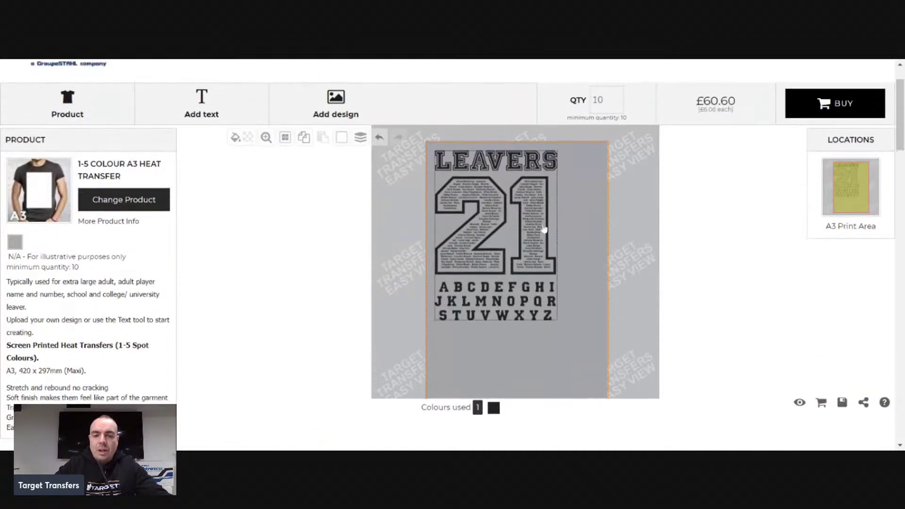
# Enlarge the LEAVERS 21 design past the print area's upper-left corner to about 22.15 x 30.60 cm and move it back fully inside
pyautogui.click(544, 229)
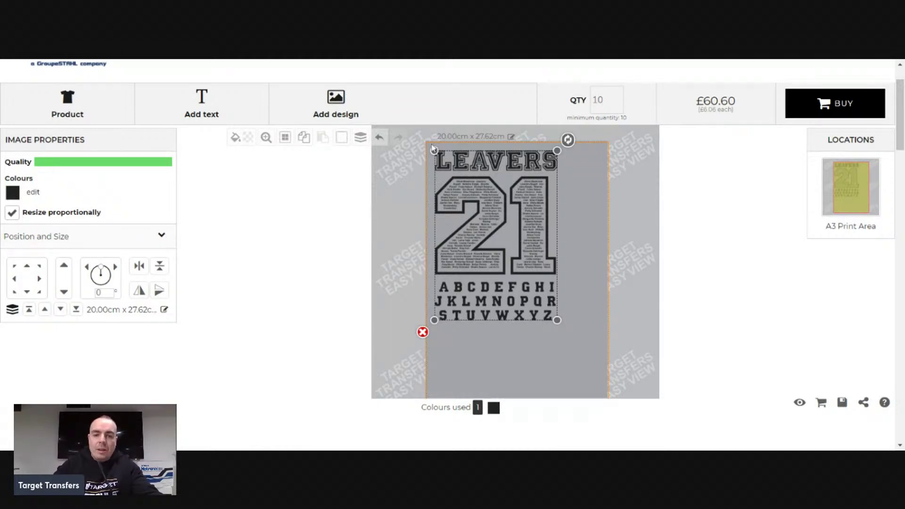
pyautogui.moveTo(434, 151); pyautogui.dragTo(421, 132)
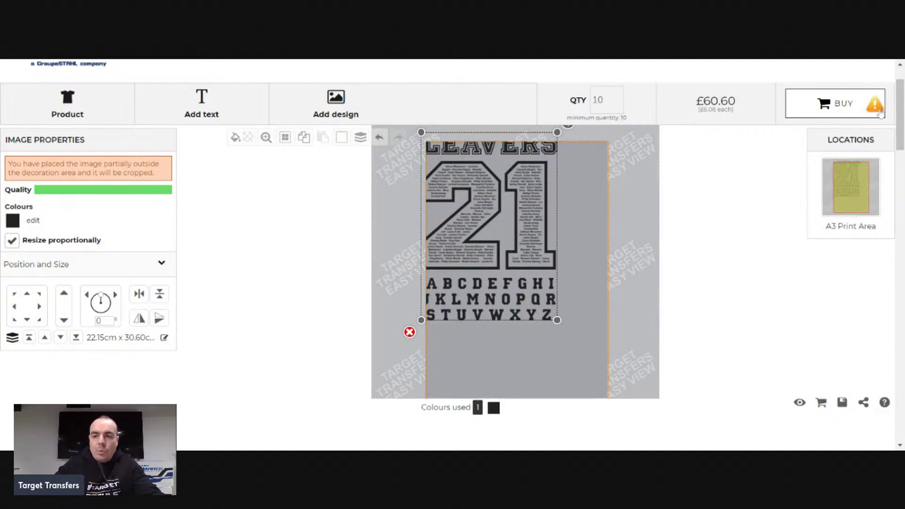
pyautogui.moveTo(874, 103)
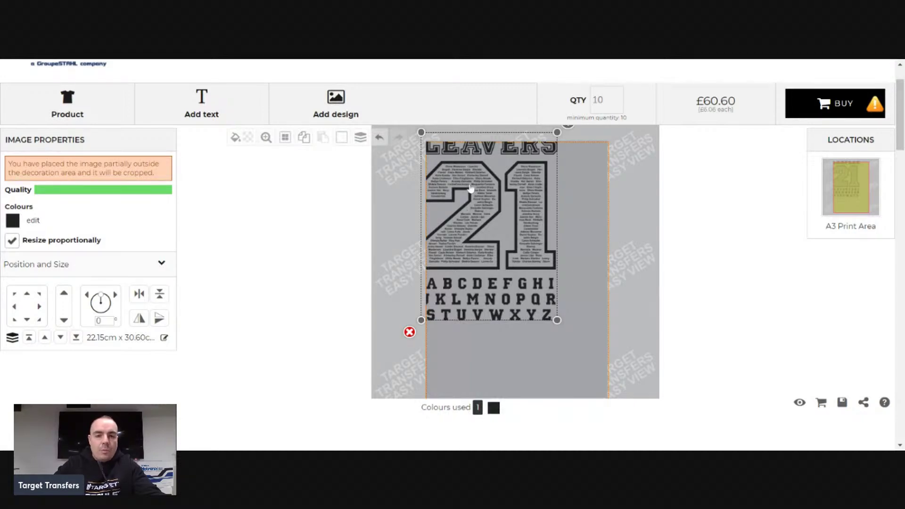
pyautogui.moveTo(469, 189); pyautogui.dragTo(480, 202)
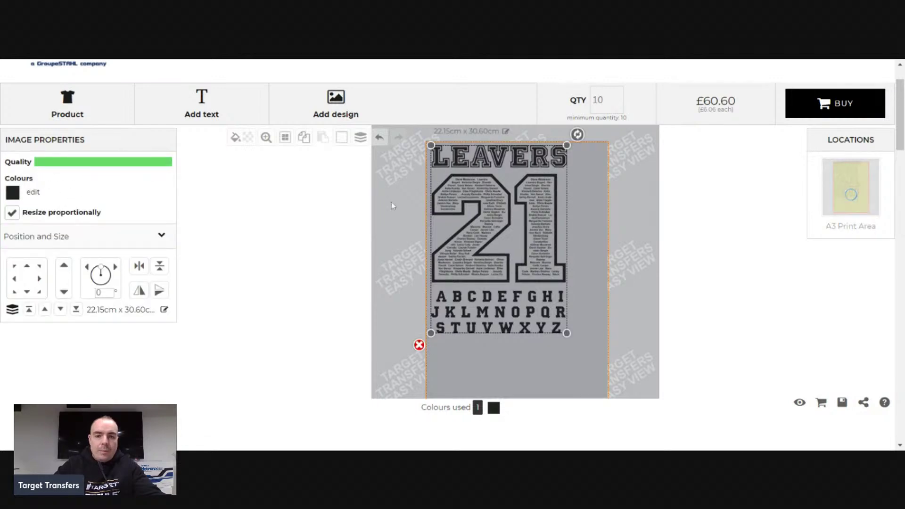
pyautogui.click(593, 175)
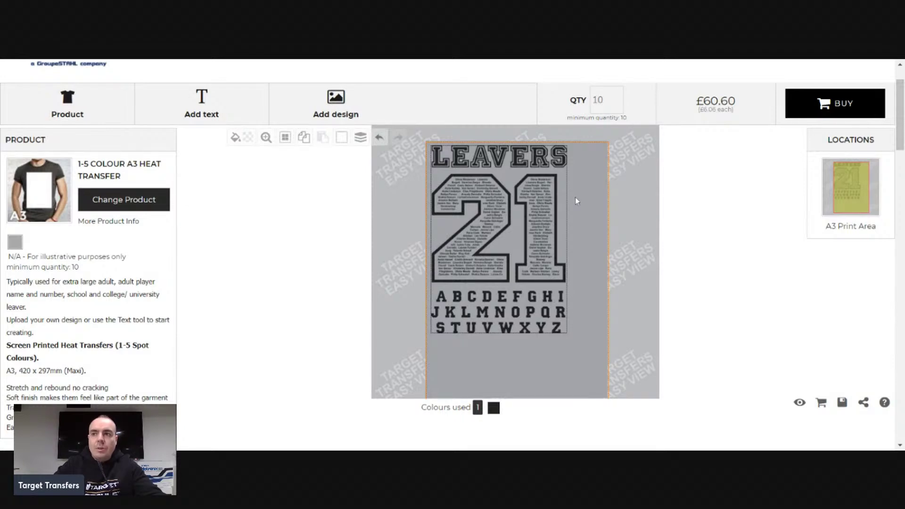
pyautogui.click(498, 221)
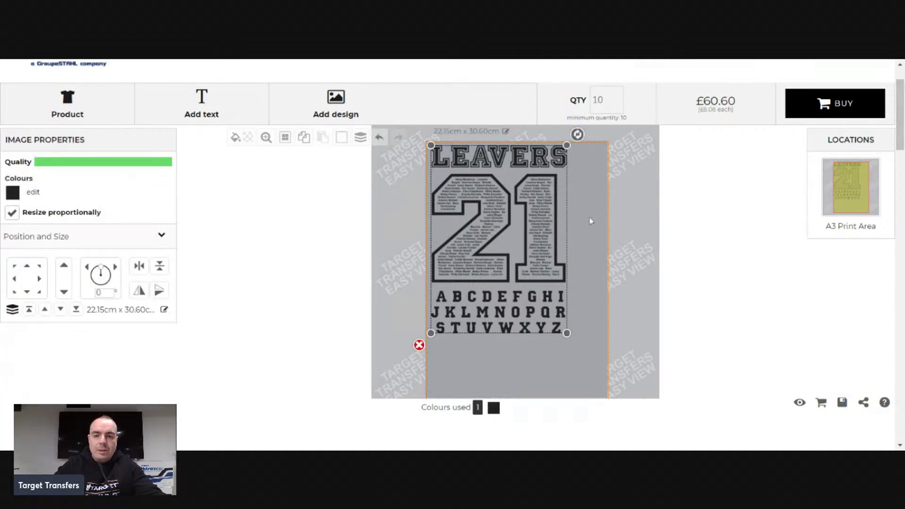
pyautogui.scroll(2, 491, 256)
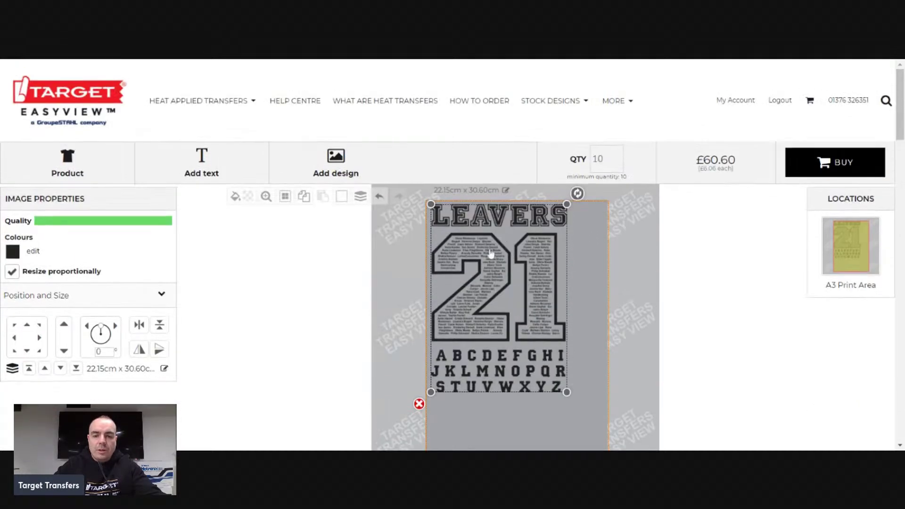
pyautogui.scroll(-3, 527, 264)
pyautogui.scroll(1, 562, 274)
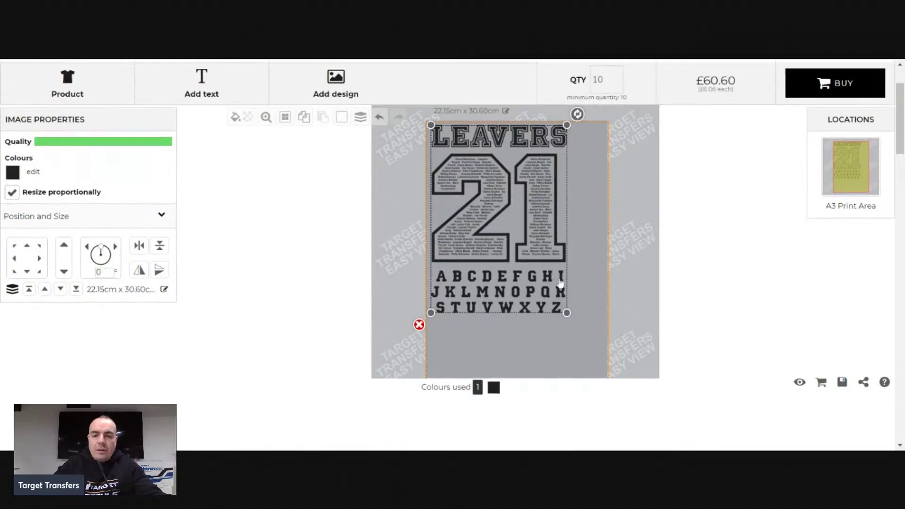
# Shrink the LEAVERS 21 design to about 19.25 x 26.58 cm and move it away from the print area's upper-left corner
pyautogui.moveTo(567, 332); pyautogui.dragTo(549, 309)
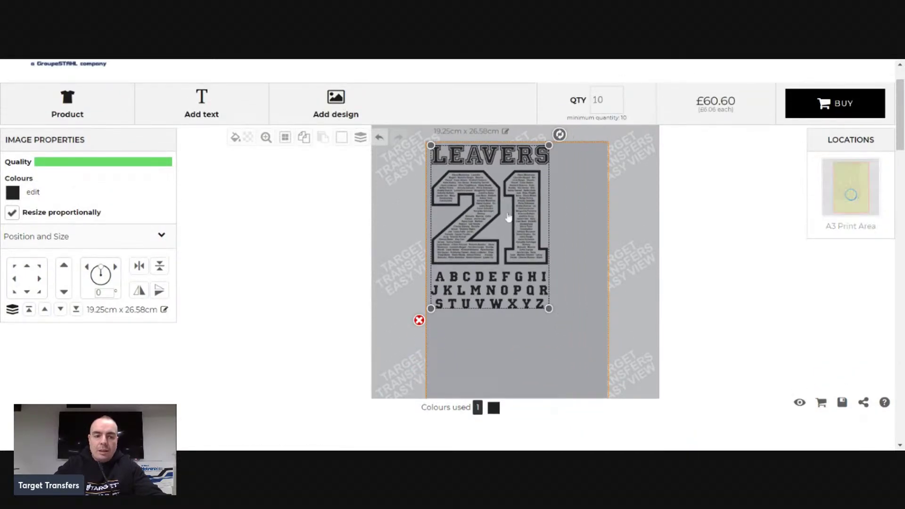
pyautogui.moveTo(500, 206); pyautogui.dragTo(525, 227)
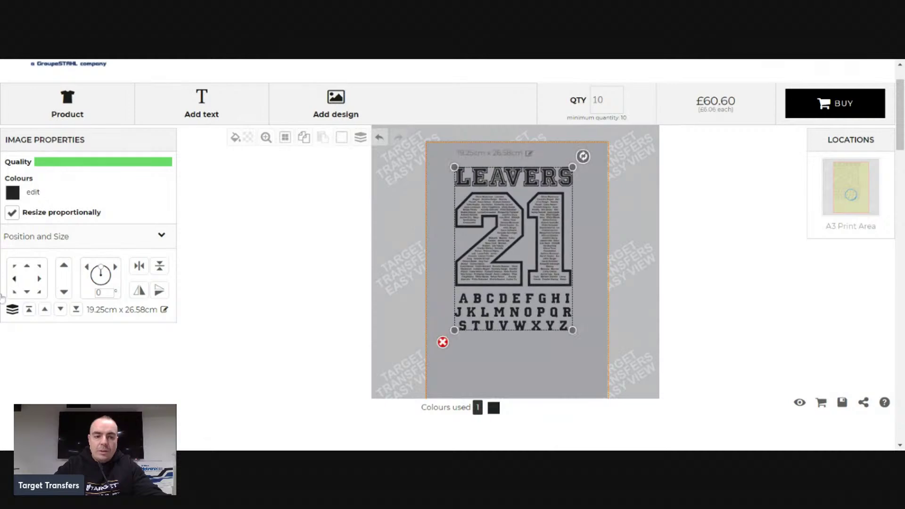
# Nudge the LEAVERS 21 design in small increments right, left, down-left, down, up-left and down-right within the print area
pyautogui.click(40, 279)
pyautogui.click(15, 279)
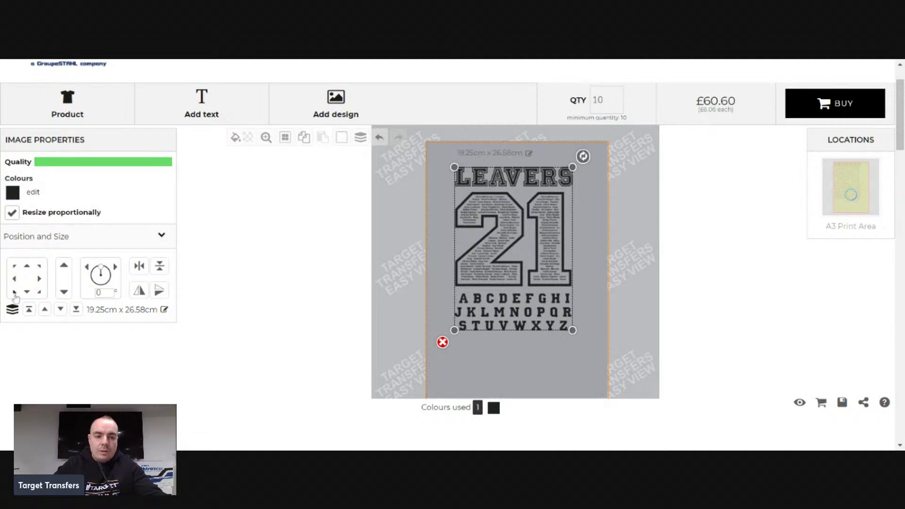
pyautogui.click(14, 292)
pyautogui.click(26, 292)
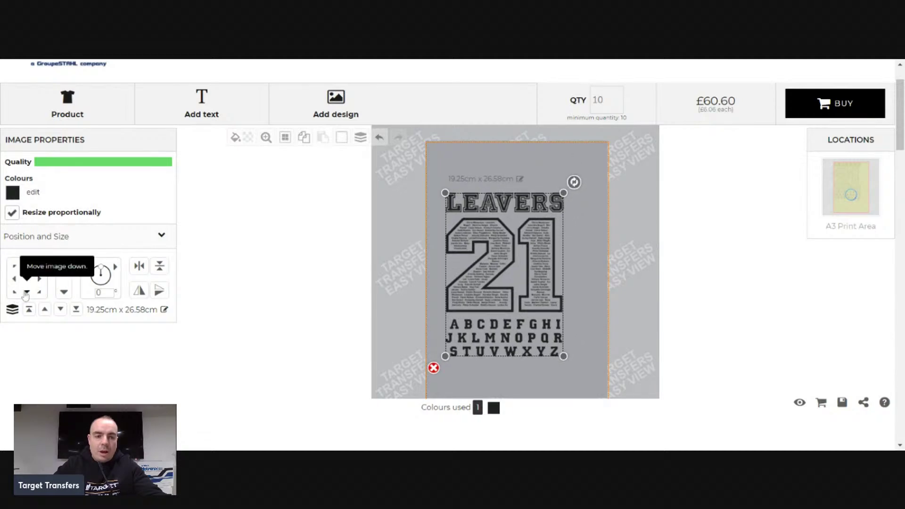
pyautogui.click(14, 266)
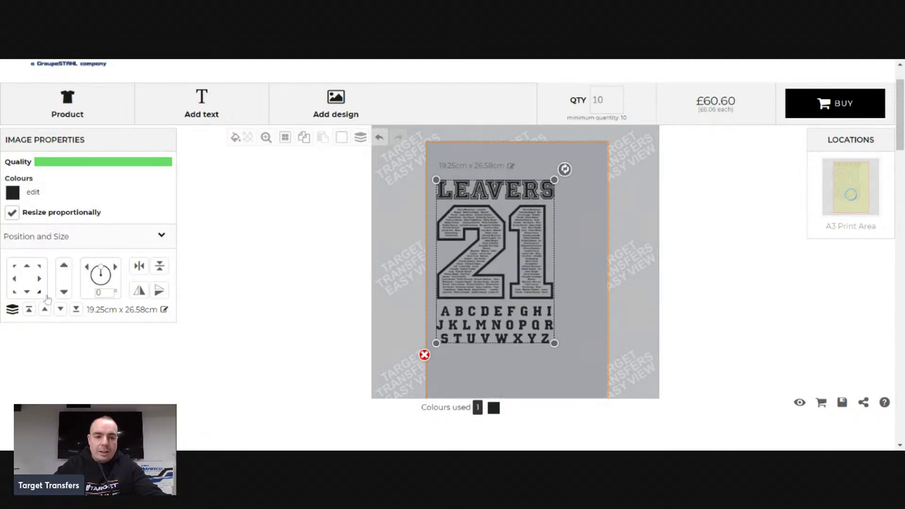
pyautogui.click(40, 292)
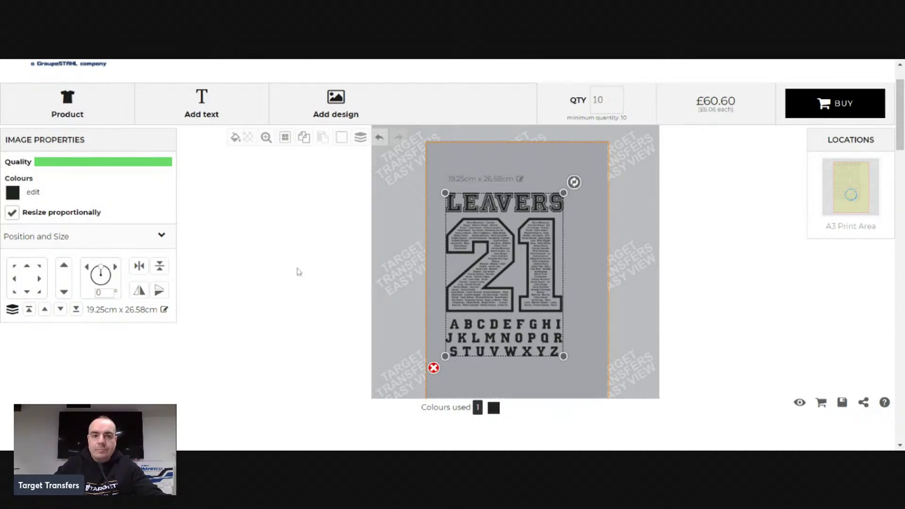
# Set the LEAVERS 21 design's width to 22 cm with its proportions kept, and deselect it
pyautogui.click(98, 311)
pyautogui.doubleClick(81, 309)
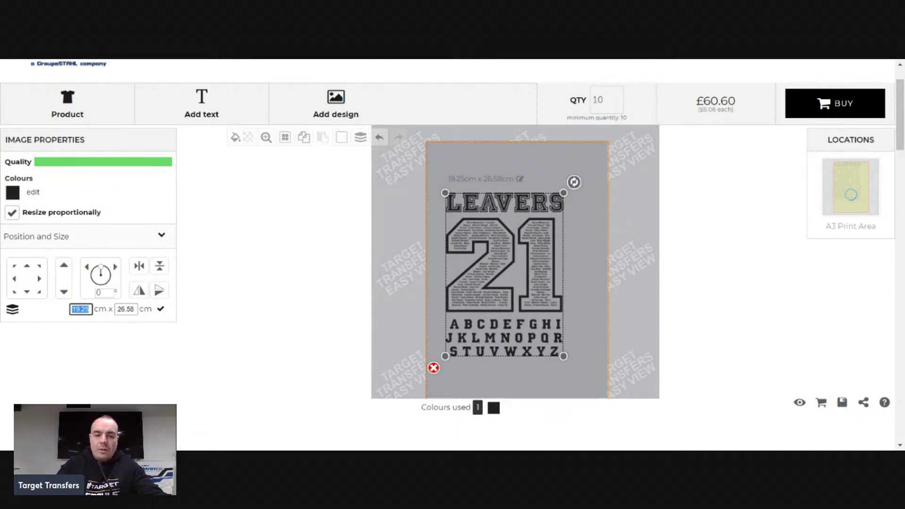
pyautogui.write('22')
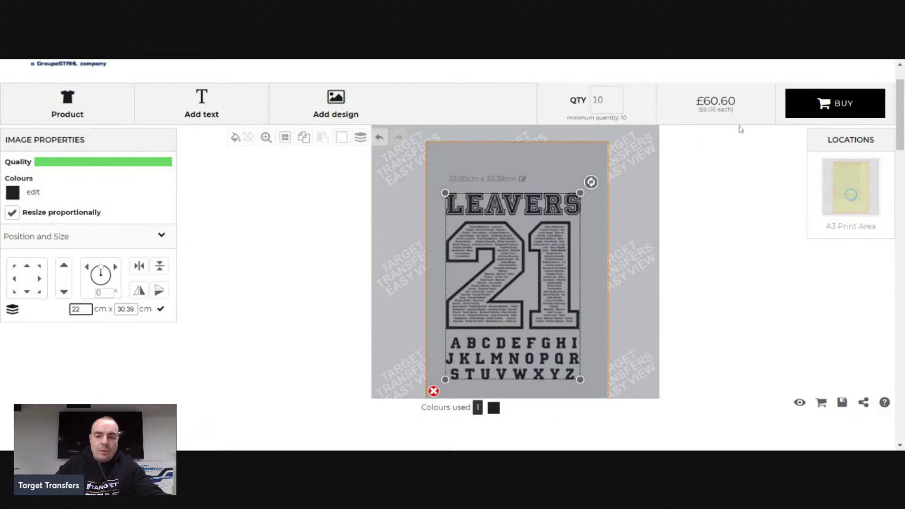
pyautogui.click(533, 168)
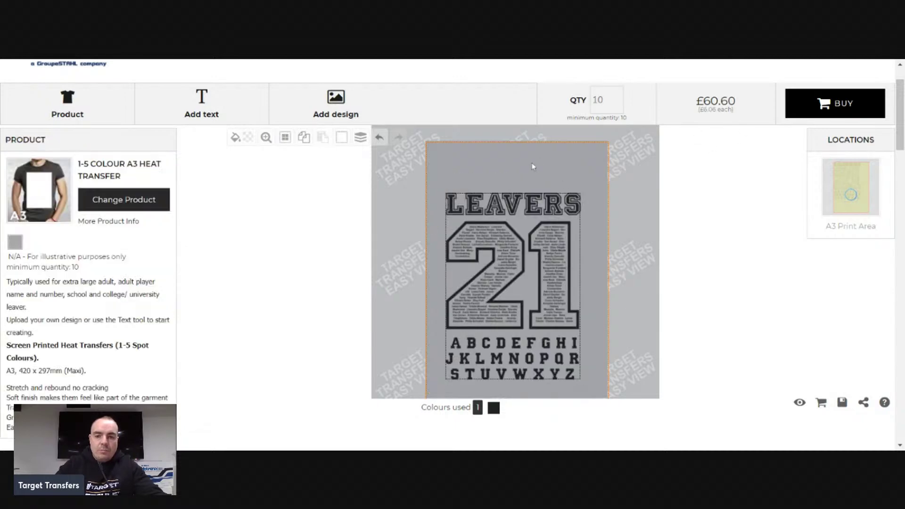
pyautogui.click(446, 278)
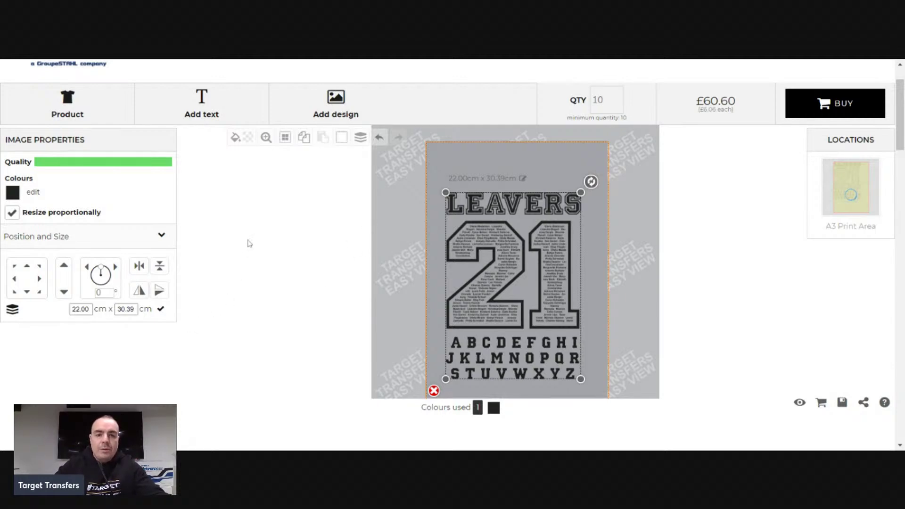
pyautogui.scroll(1, 204, 289)
pyautogui.scroll(-3, 208, 284)
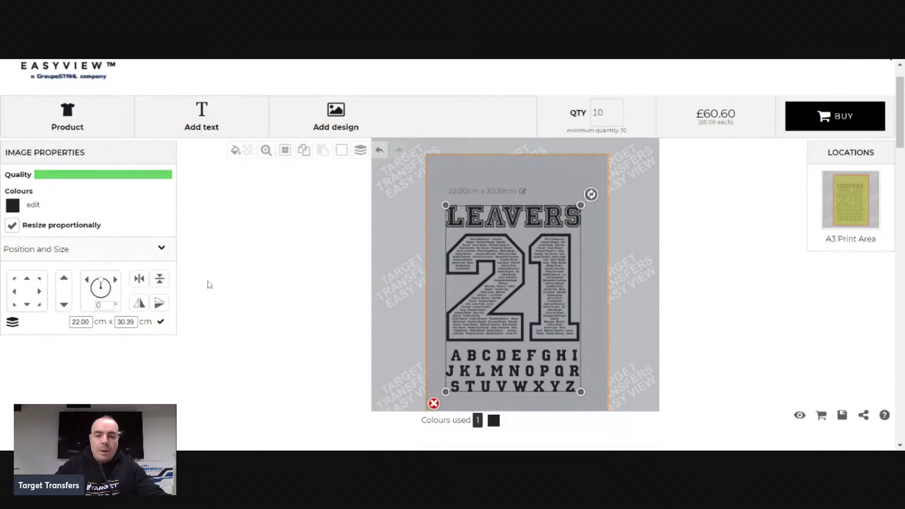
pyautogui.scroll(-1, 350, 249)
pyautogui.scroll(1, 283, 241)
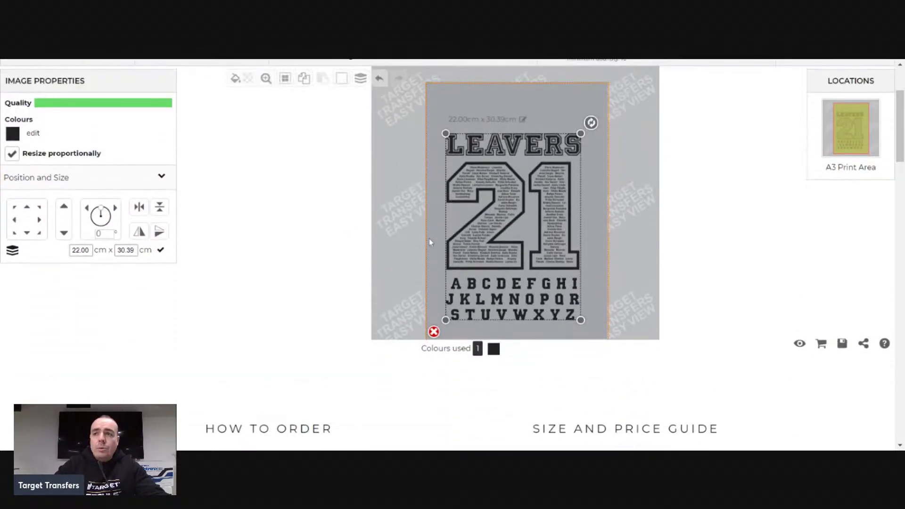
pyautogui.scroll(1, 377, 231)
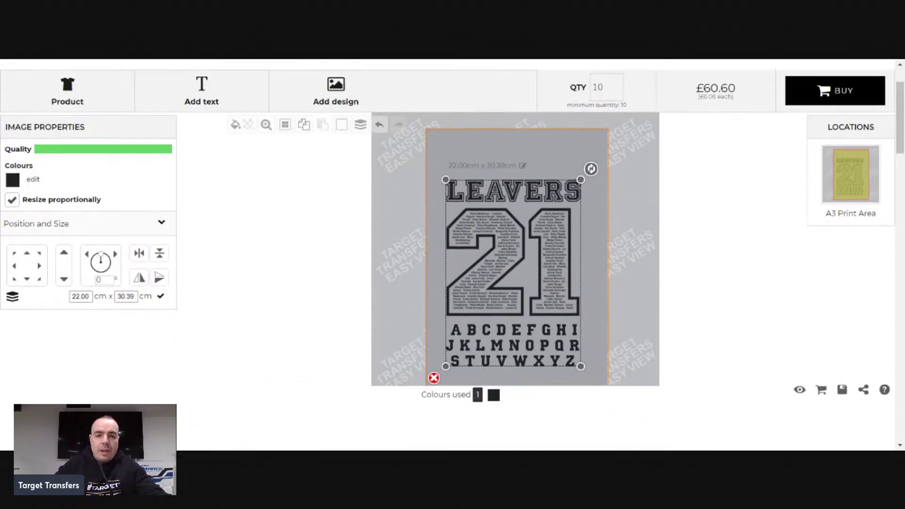
pyautogui.scroll(-1, 542, 226)
pyautogui.click(606, 212)
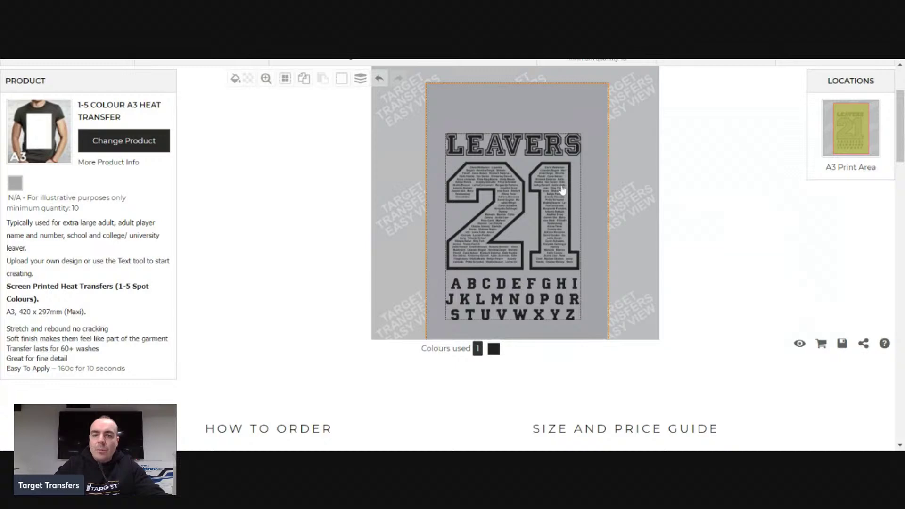
# Rotate the LEAVERS 21 design clockwise to 20 degrees and move it slightly up in the print area
pyautogui.click(536, 187)
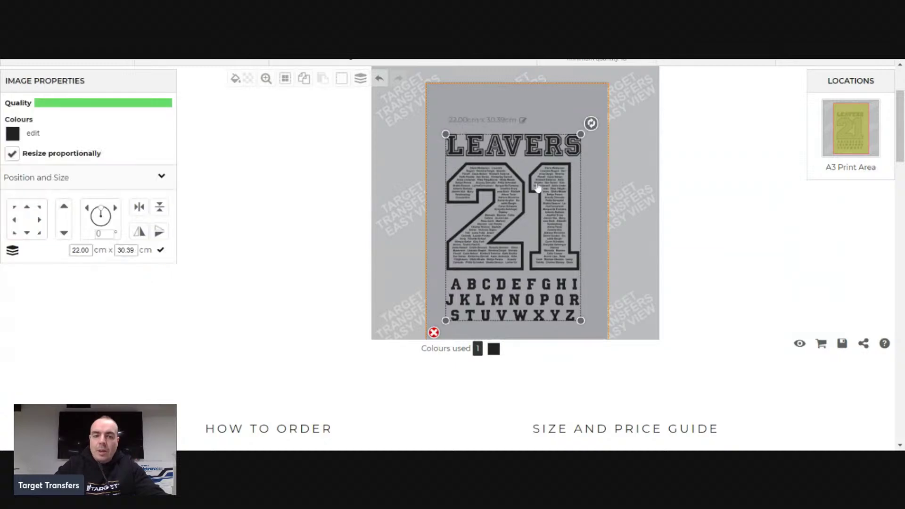
pyautogui.click(116, 210)
pyautogui.click(116, 210)
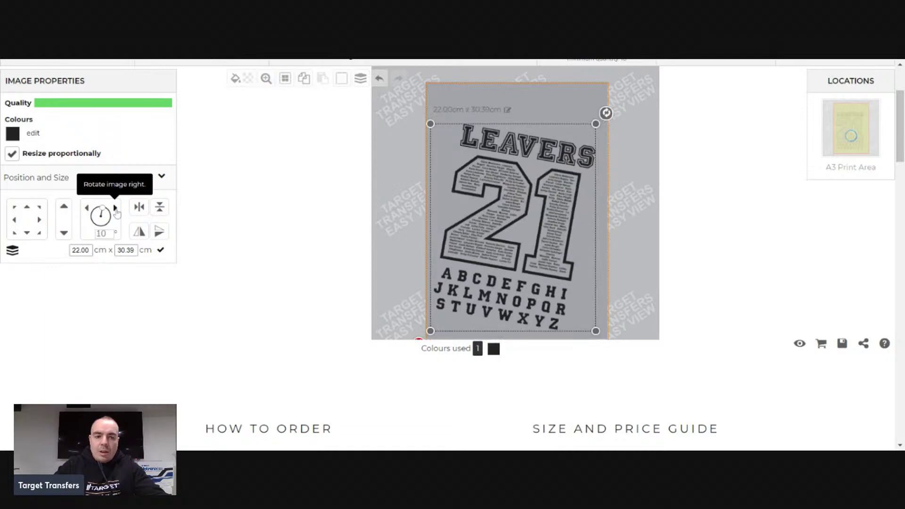
pyautogui.click(116, 210)
pyautogui.click(116, 210)
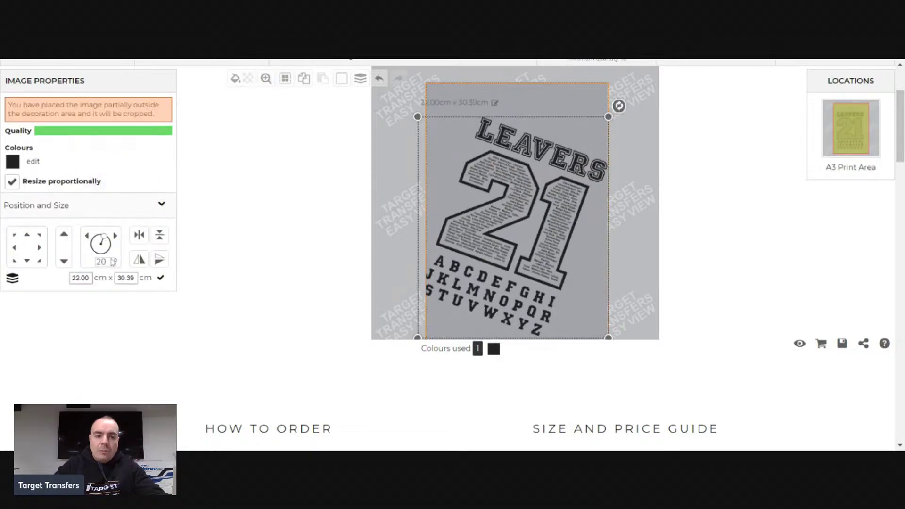
pyautogui.moveTo(447, 187); pyautogui.dragTo(444, 163)
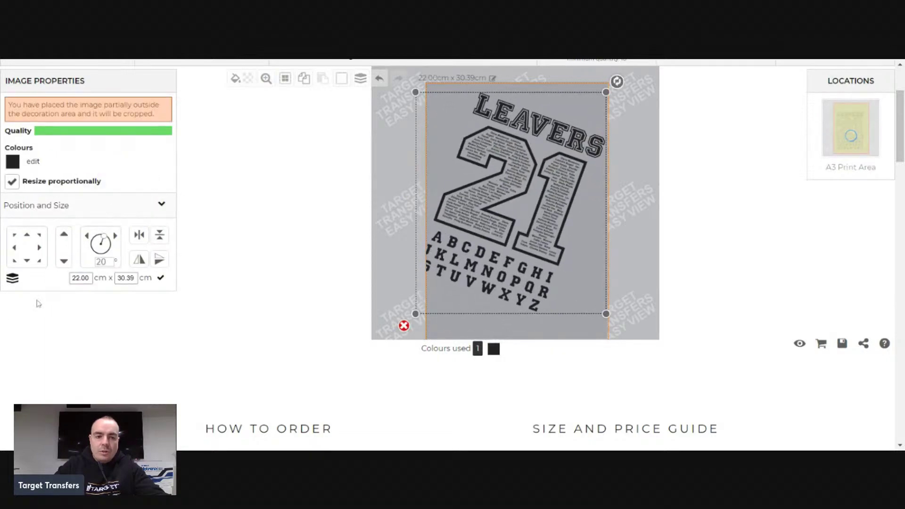
# Rotate the LEAVERS 21 design back in 5-degree increments until it is upright at 0 degrees
pyautogui.click(86, 235)
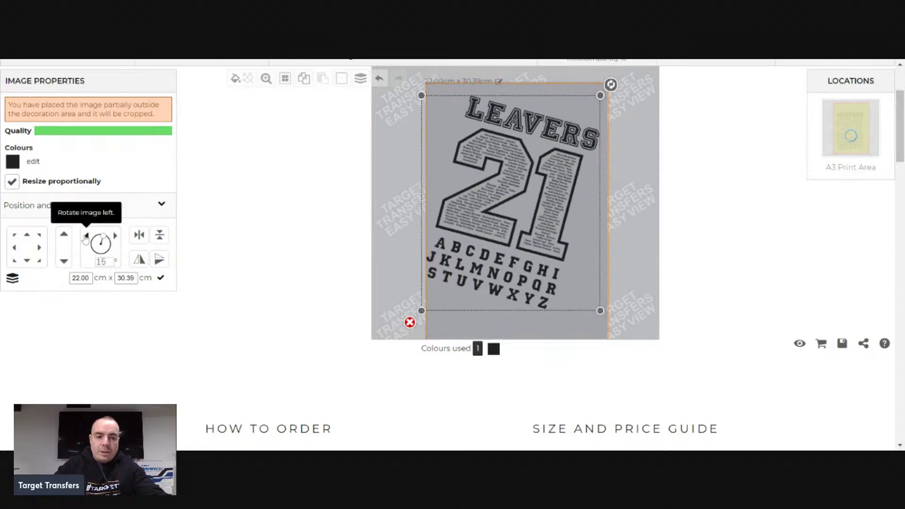
pyautogui.click(85, 235)
pyautogui.click(85, 235)
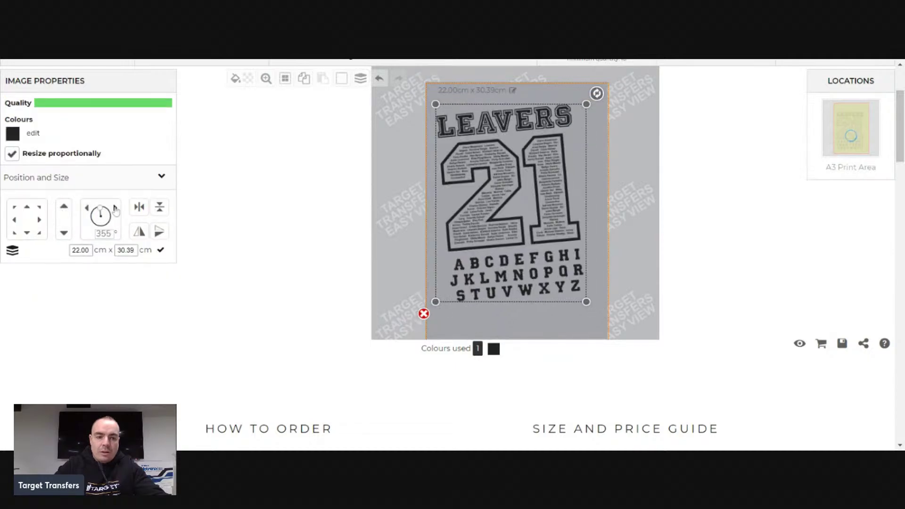
pyautogui.click(116, 210)
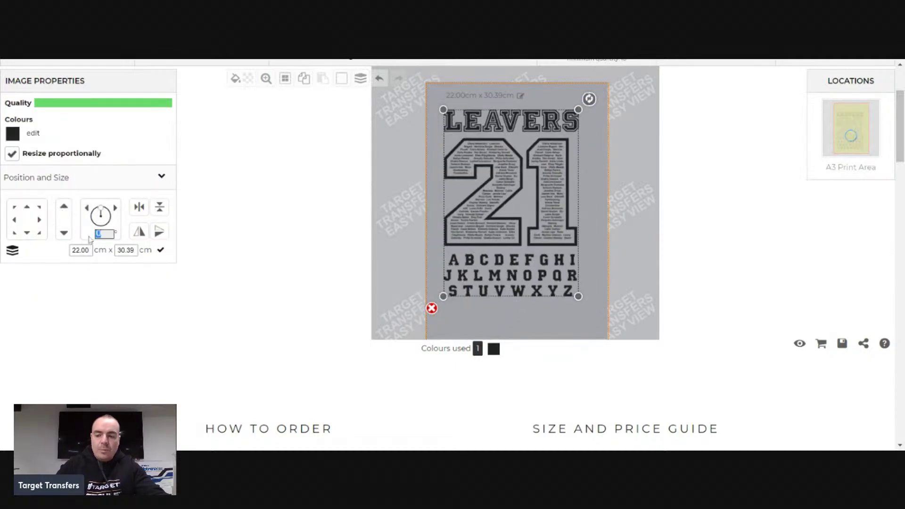
# Rotate the LEAVERS 21 design to exactly 90 degrees and shrink it to about 19.54 x 26.99 cm at the print area's upper edge
pyautogui.write('0')
pyautogui.press('Return')
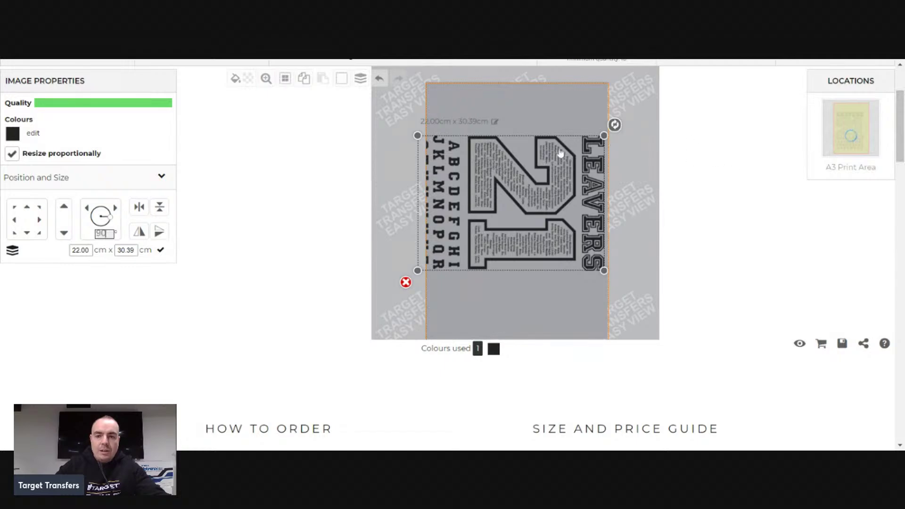
pyautogui.moveTo(418, 135); pyautogui.dragTo(439, 150)
pyautogui.moveTo(564, 219); pyautogui.dragTo(564, 156)
pyautogui.click(532, 279)
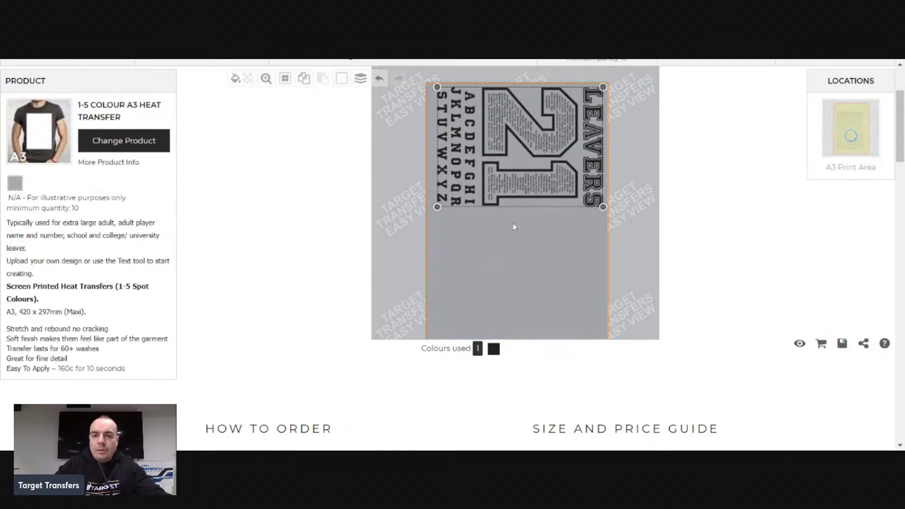
# Move the rotated LEAVERS 21 design down and centre it horizontally and vertically in the A3 print area
pyautogui.moveTo(520, 176); pyautogui.dragTo(539, 194)
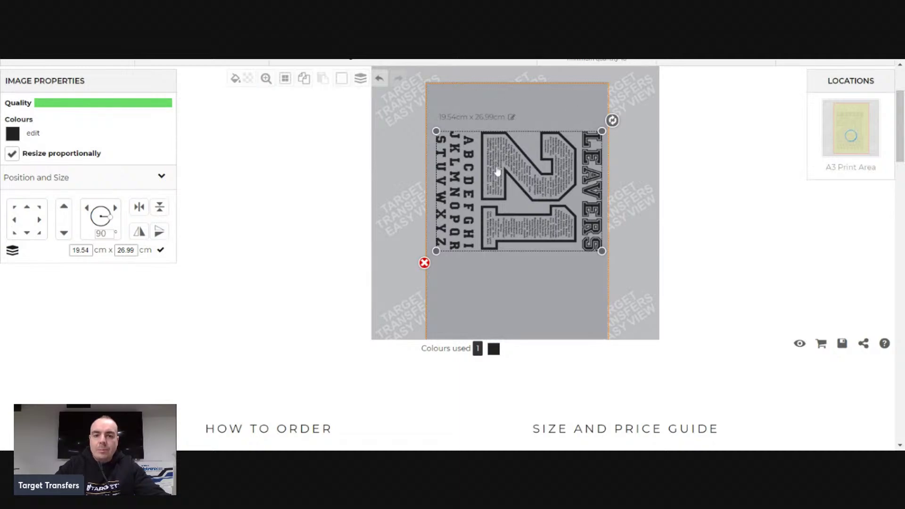
pyautogui.click(138, 211)
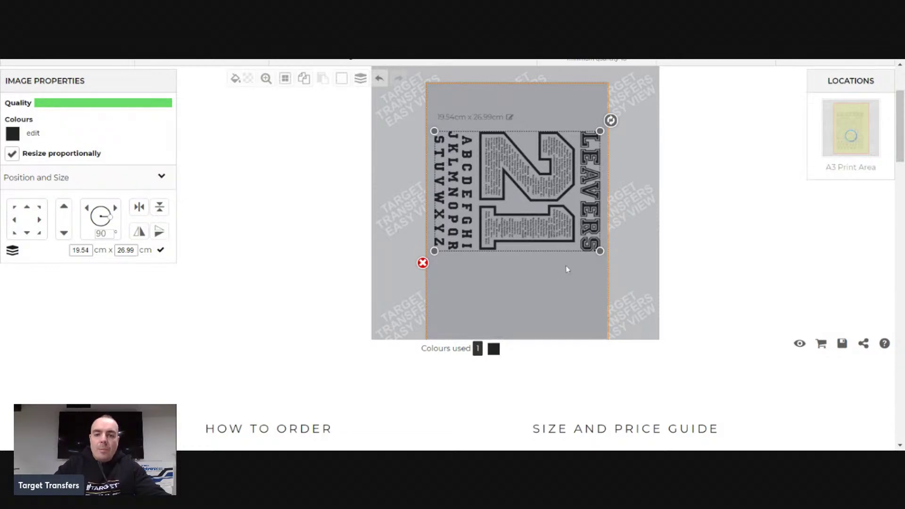
pyautogui.click(552, 286)
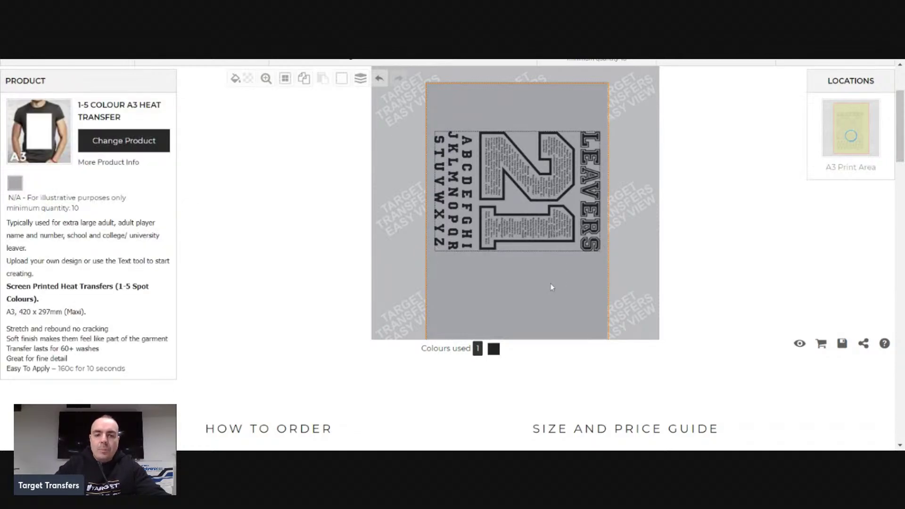
pyautogui.click(541, 194)
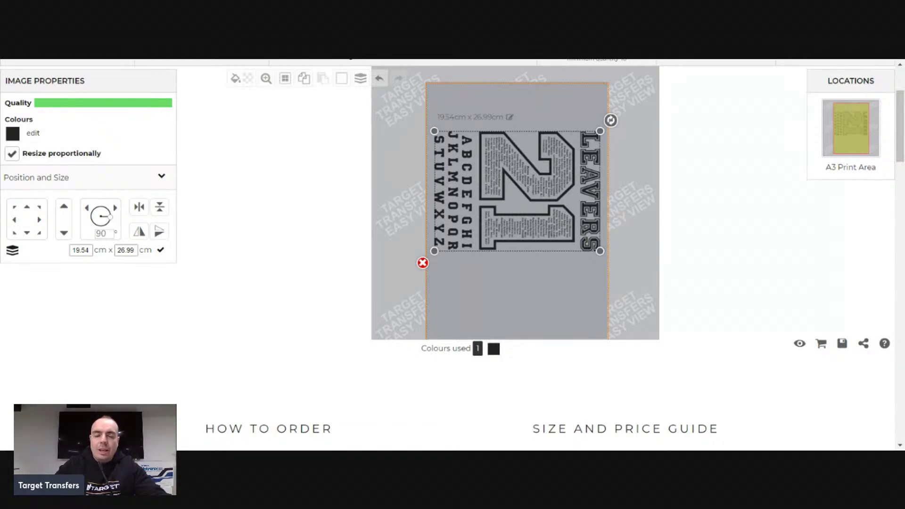
pyautogui.click(160, 208)
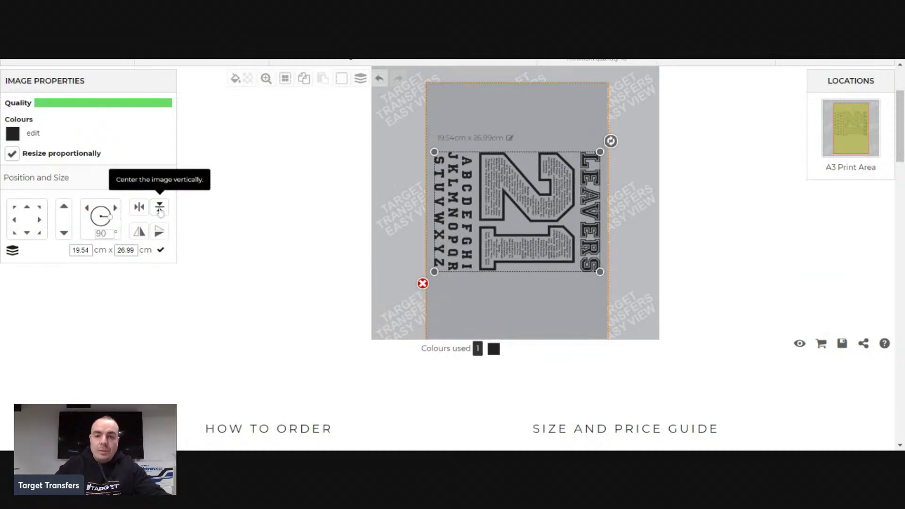
pyautogui.click(570, 293)
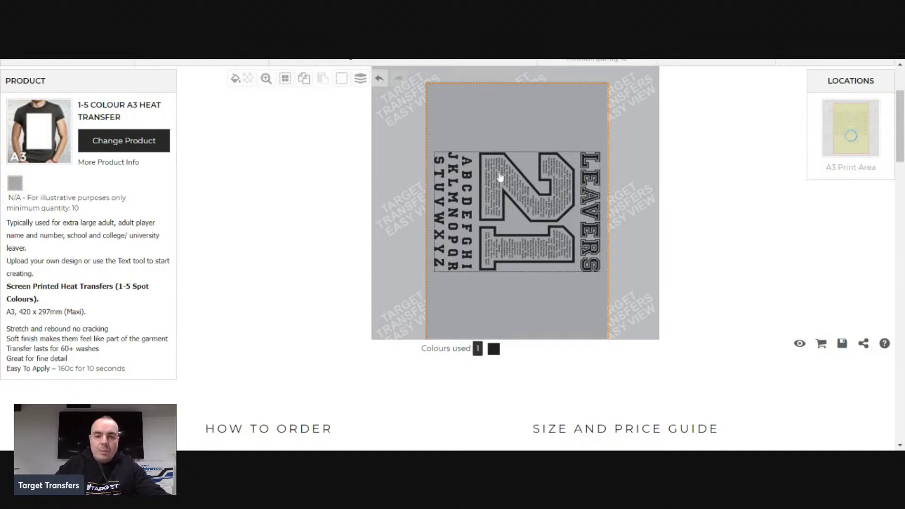
# Set the LEAVERS 21 design's rotation angle to 0 degrees and deselect it
pyautogui.click(492, 200)
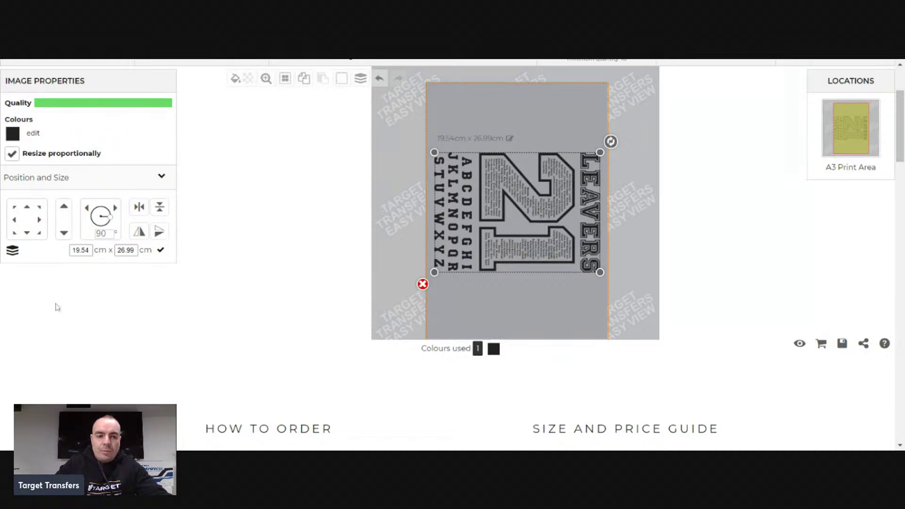
pyautogui.click(102, 233)
pyautogui.write('0')
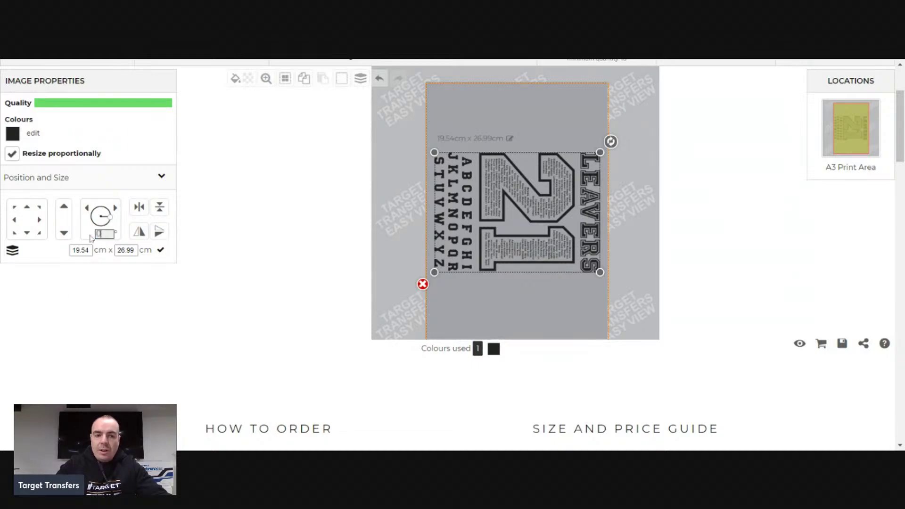
pyautogui.click(602, 165)
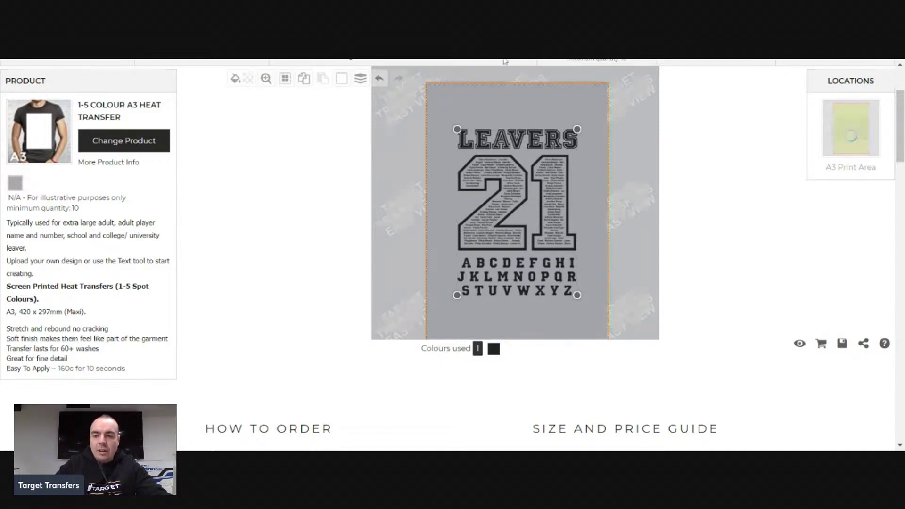
# Move the LEAVERS 21 design slightly up, mirror it horizontally and flip it back to its readable orientation
pyautogui.moveTo(543, 200); pyautogui.dragTo(545, 193)
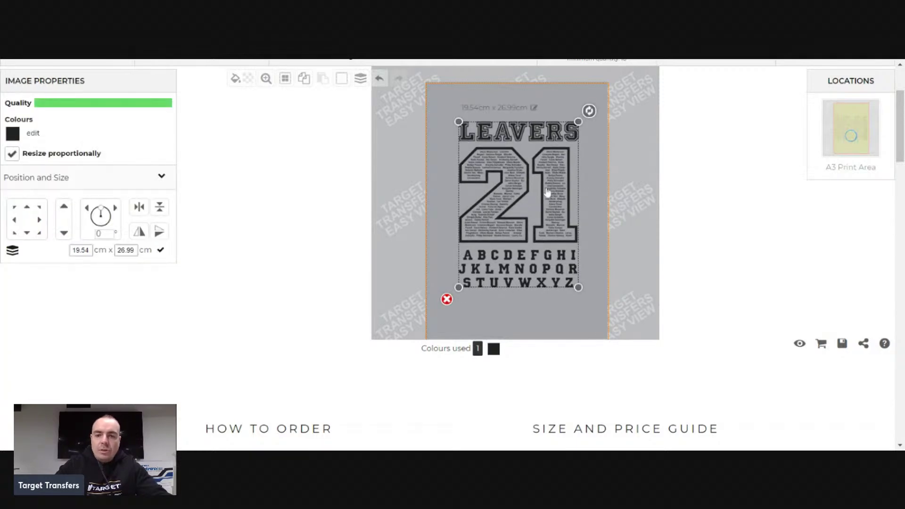
pyautogui.click(139, 232)
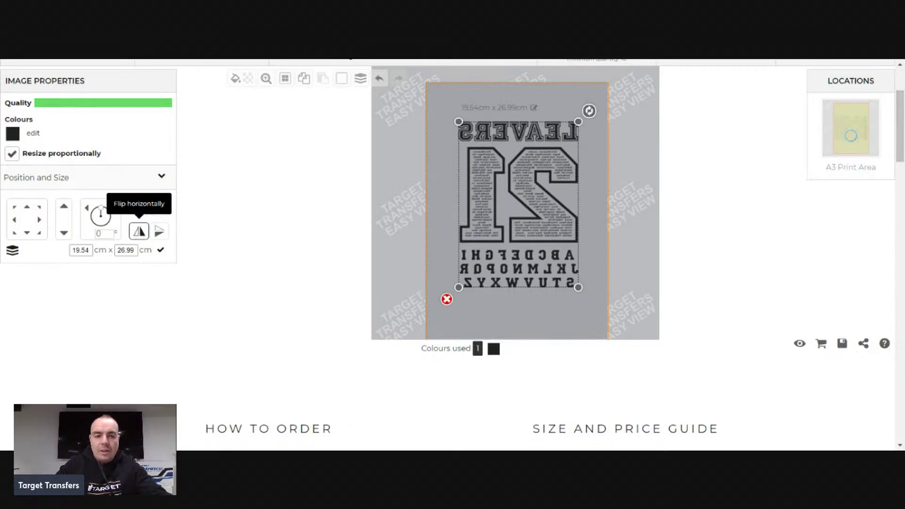
pyautogui.click(139, 232)
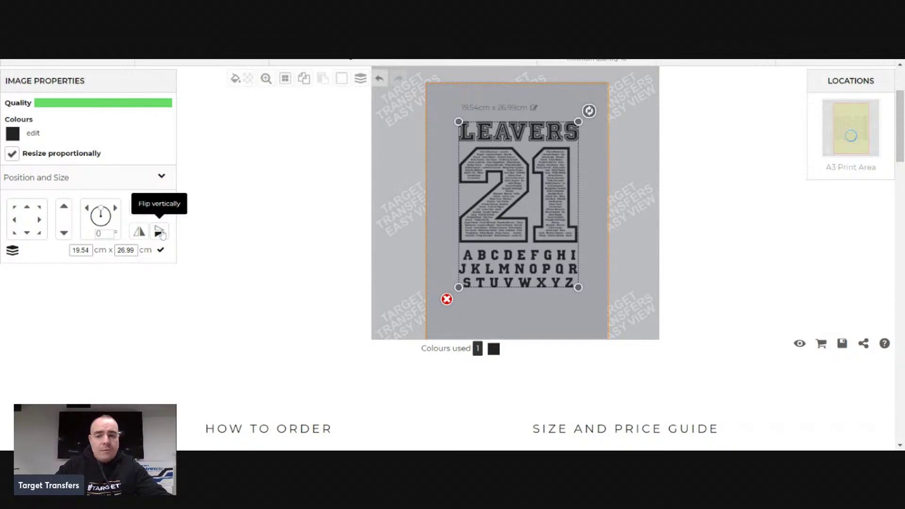
# Flip the LEAVERS 21 design vertically and back, move it slightly up and to the left, and deselect it
pyautogui.click(159, 231)
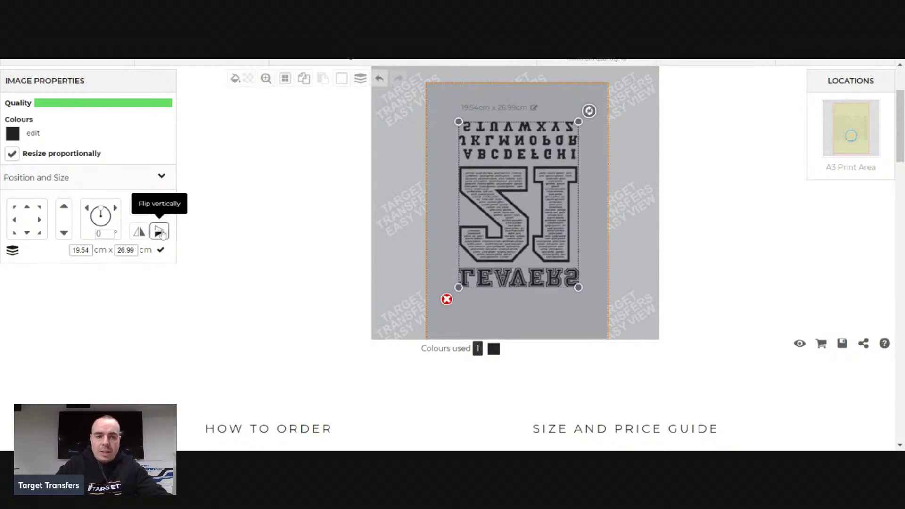
pyautogui.click(159, 232)
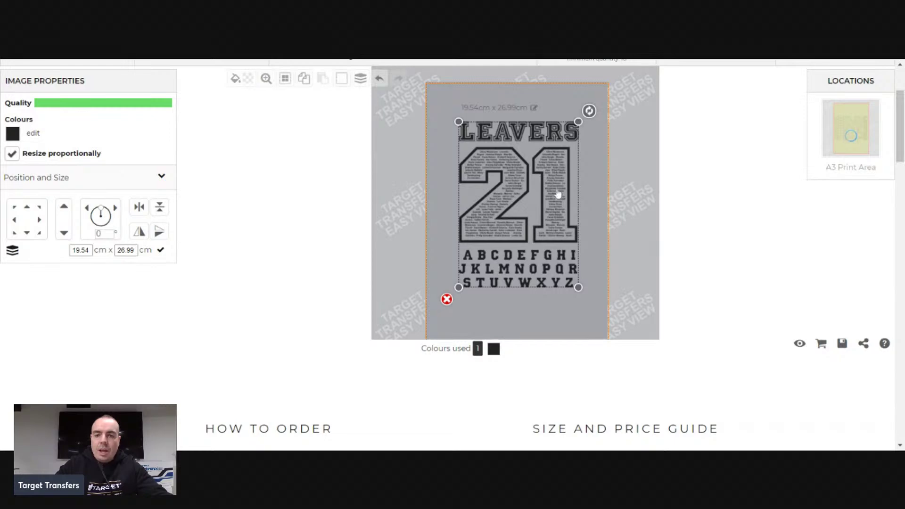
pyautogui.moveTo(558, 192); pyautogui.dragTo(555, 157)
pyautogui.click(578, 149)
pyautogui.click(589, 138)
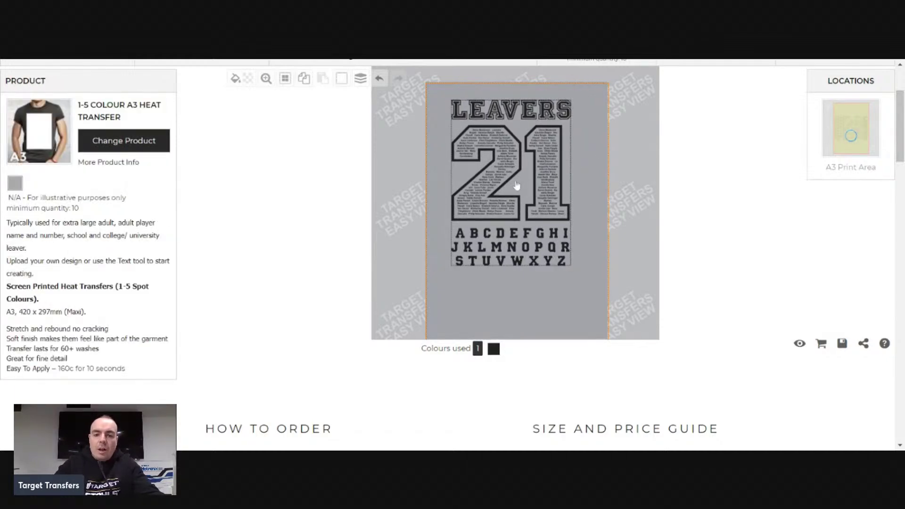
# Nudge the LEAVERS 21 design slightly to the right in the print area and deselect it
pyautogui.scroll(1, 516, 185)
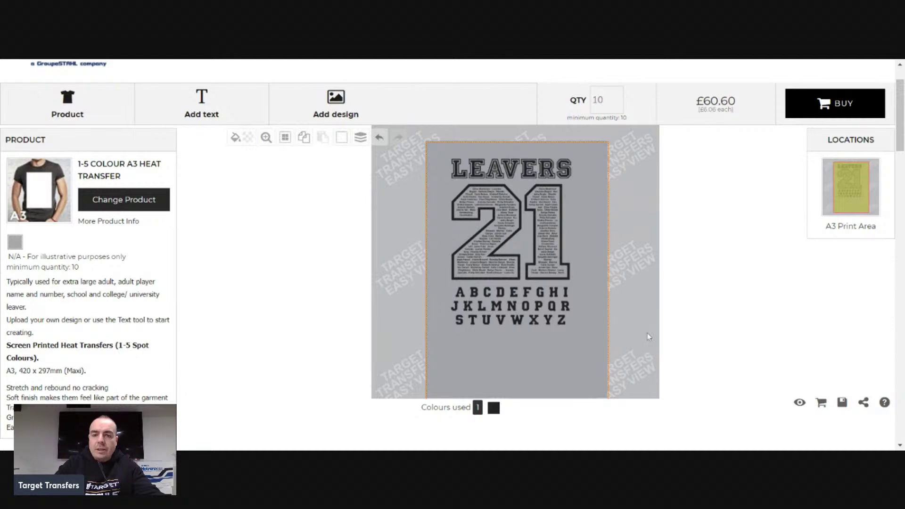
pyautogui.click(556, 255)
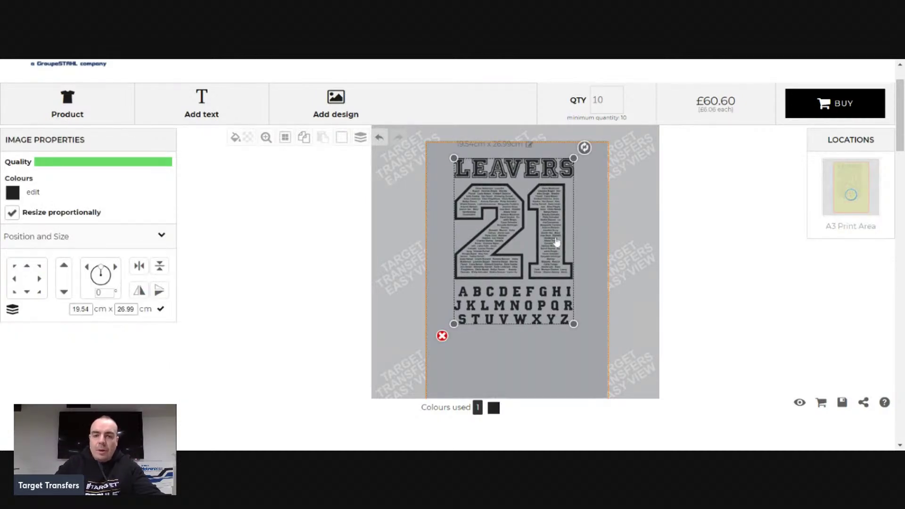
pyautogui.click(519, 360)
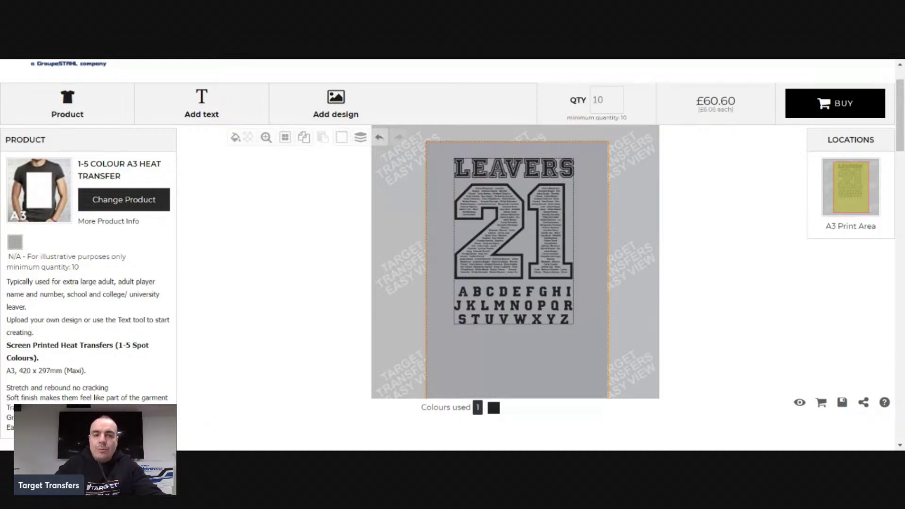
# Open the colour choices for the LEAVERS 21 design and look through the Target Stock Colours
pyautogui.click(543, 233)
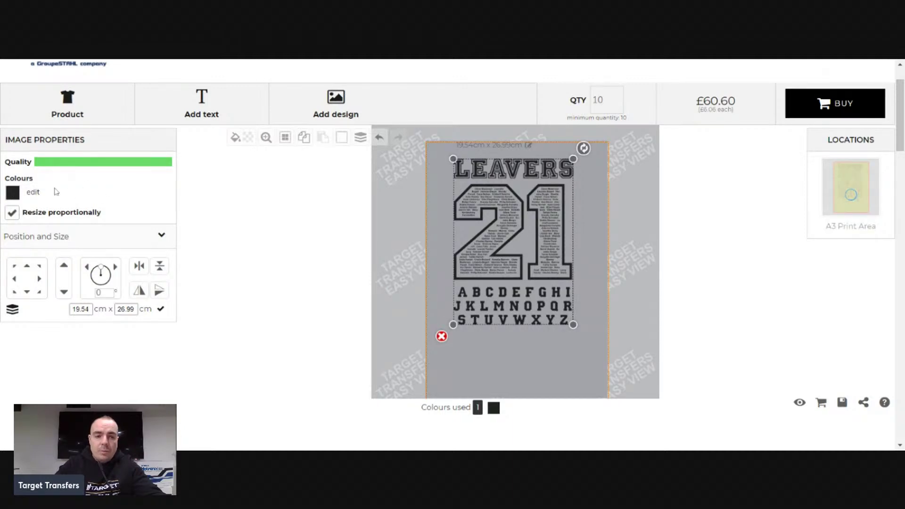
pyautogui.click(12, 193)
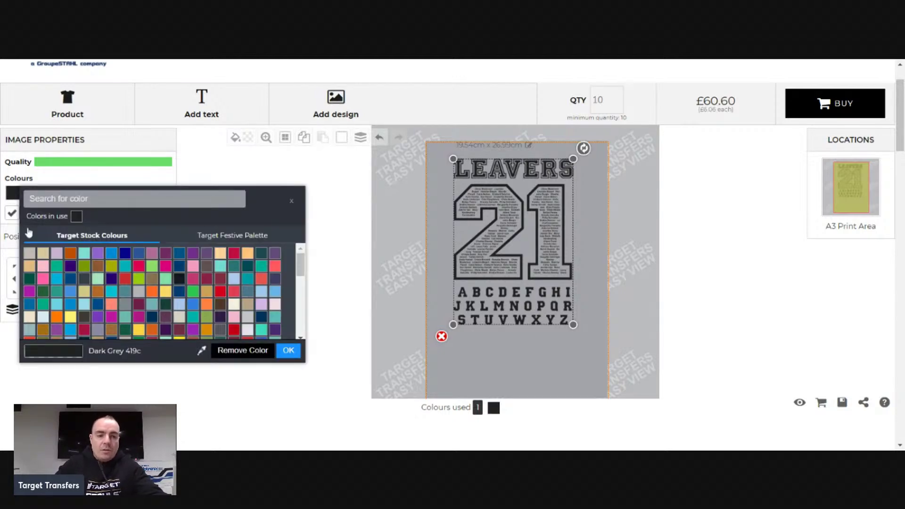
pyautogui.scroll(2, 149, 279)
pyautogui.scroll(-2, 152, 314)
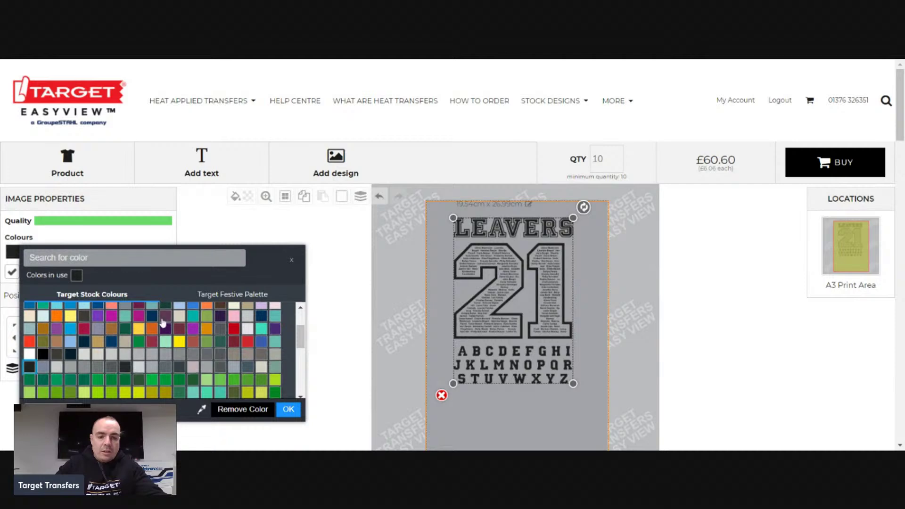
pyautogui.scroll(-2, 163, 322)
pyautogui.scroll(-2, 87, 344)
pyautogui.scroll(-2, 87, 344)
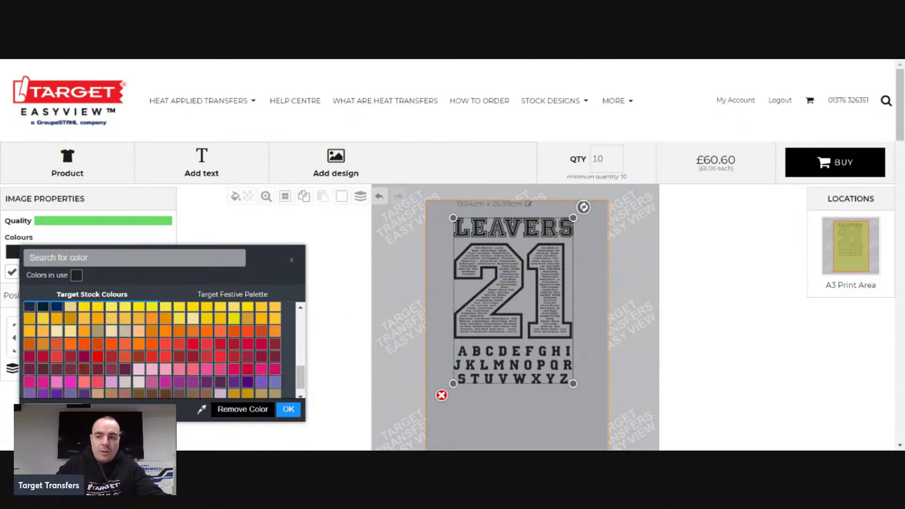
pyautogui.moveTo(899, 85); pyautogui.dragTo(899, 108)
pyautogui.scroll(4, 121, 227)
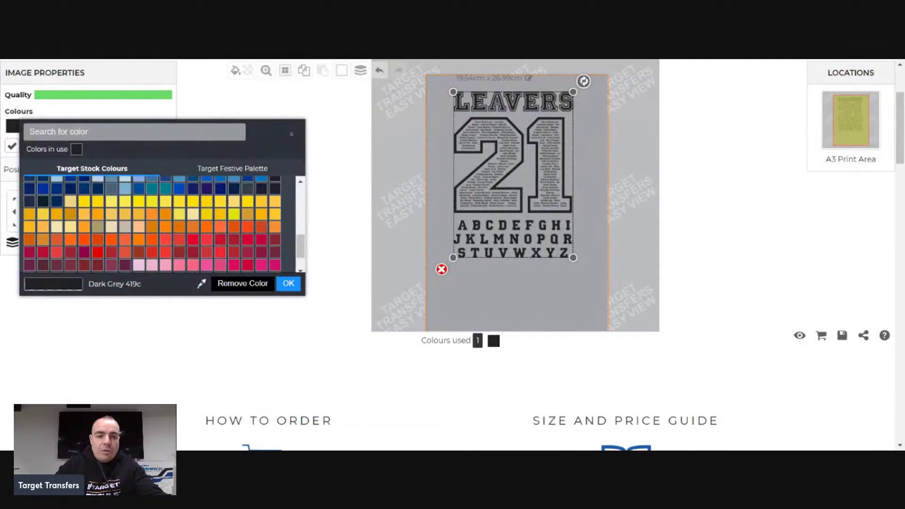
pyautogui.scroll(2, 120, 227)
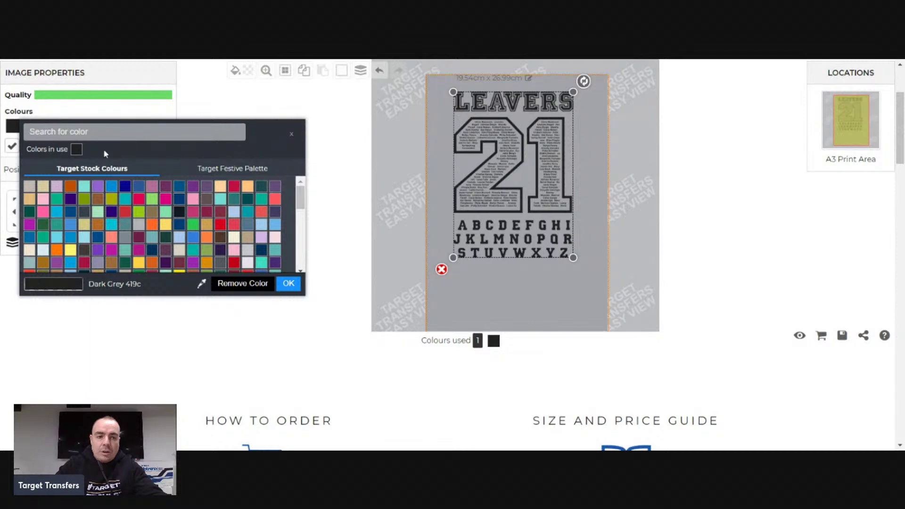
# Search the colours for 29, recolour the LEAVERS 21 design as 291 C and move it slightly up and to the left
pyautogui.click(106, 134)
pyautogui.write('2')
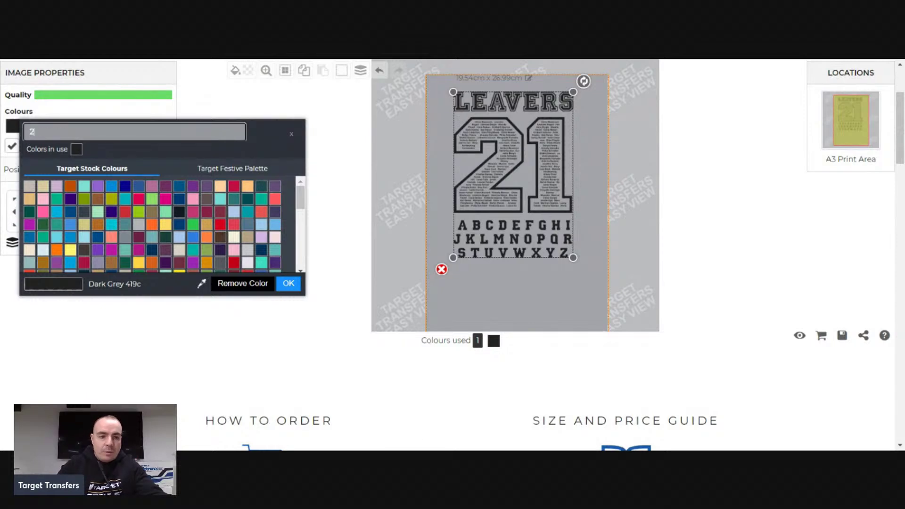
pyautogui.write('9')
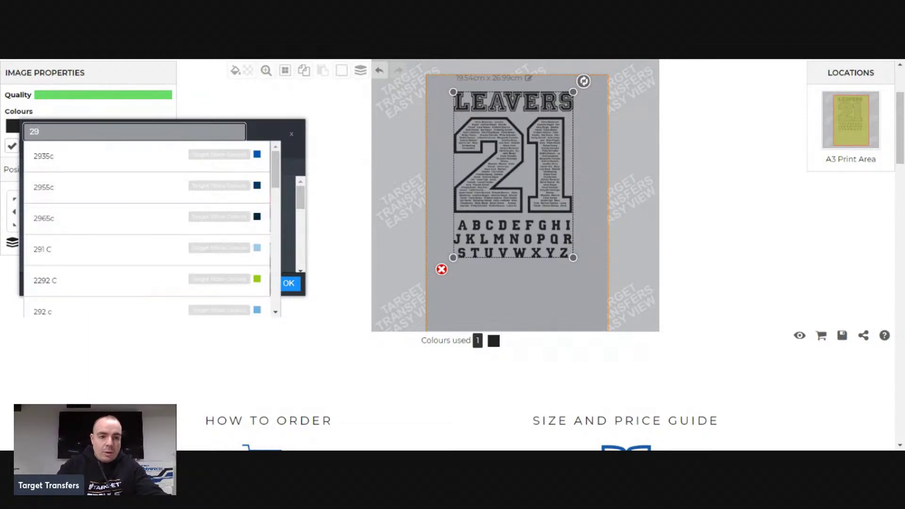
pyautogui.click(91, 253)
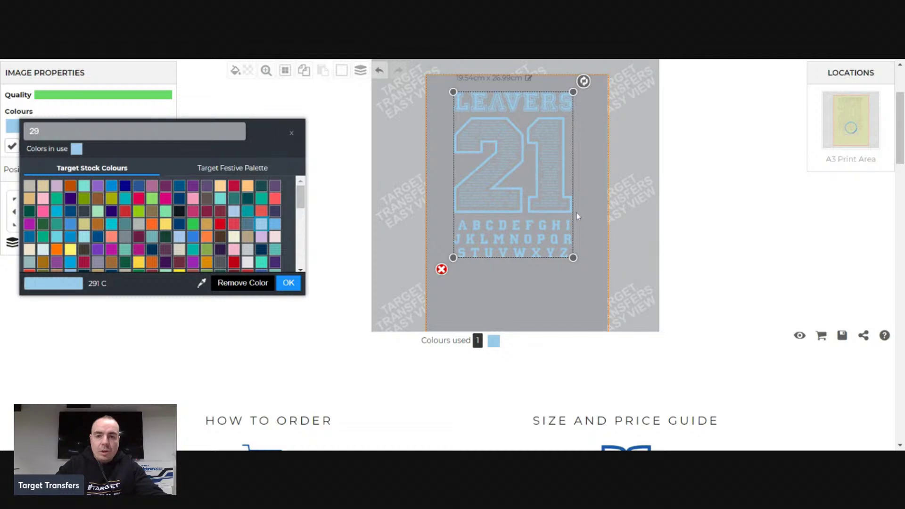
pyautogui.click(518, 197)
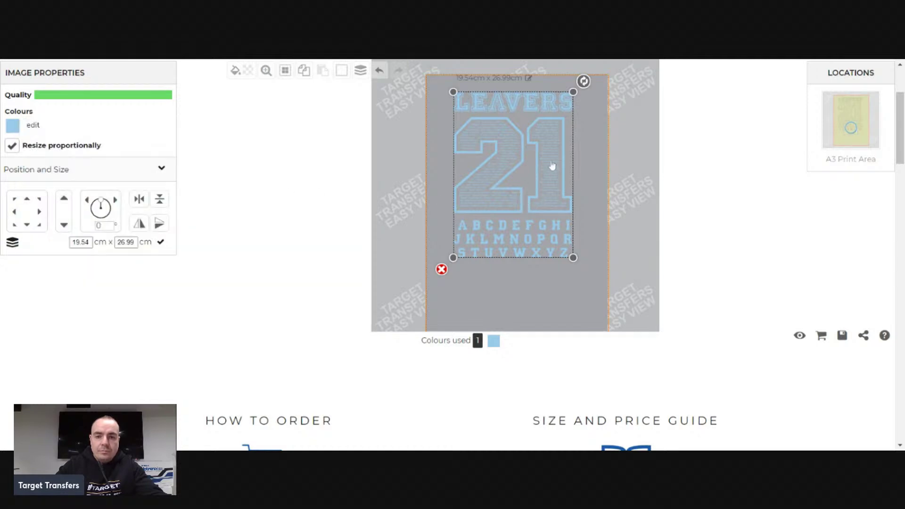
pyautogui.click(594, 166)
pyautogui.moveTo(549, 178); pyautogui.dragTo(555, 172)
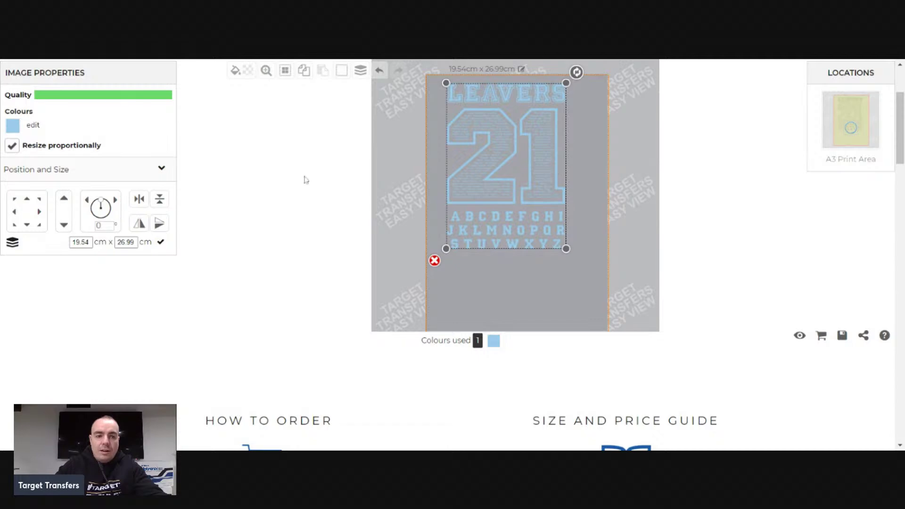
# Recolour the LEAVERS 21 design with the stock colour Gold 465c
pyautogui.click(13, 127)
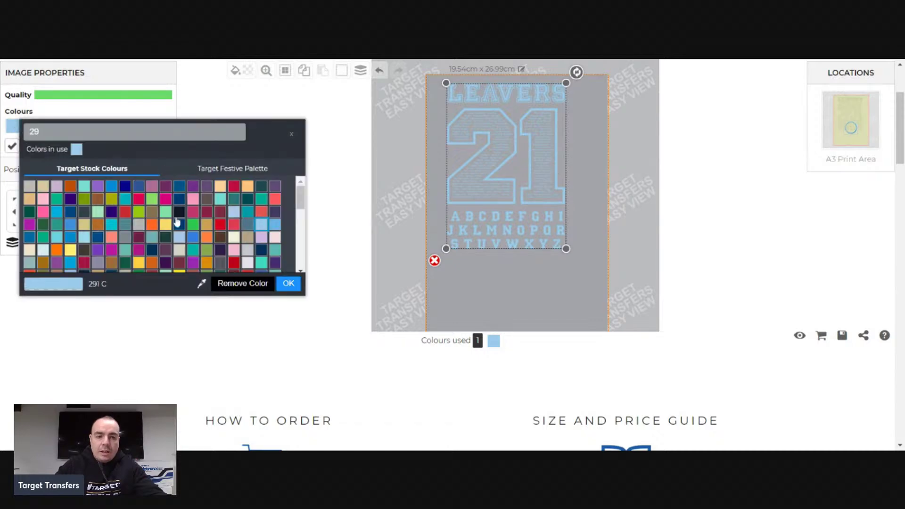
pyautogui.scroll(2, 177, 223)
pyautogui.scroll(-1, 168, 275)
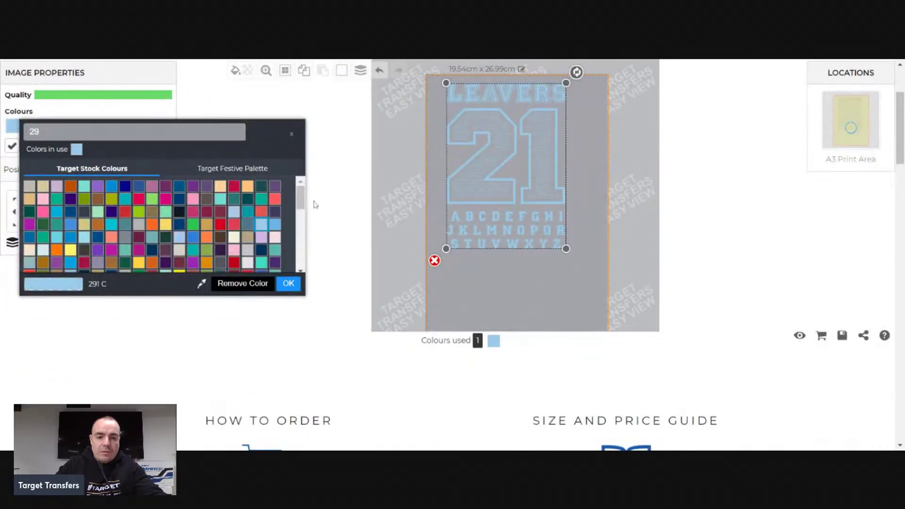
pyautogui.moveTo(300, 207); pyautogui.dragTo(299, 258)
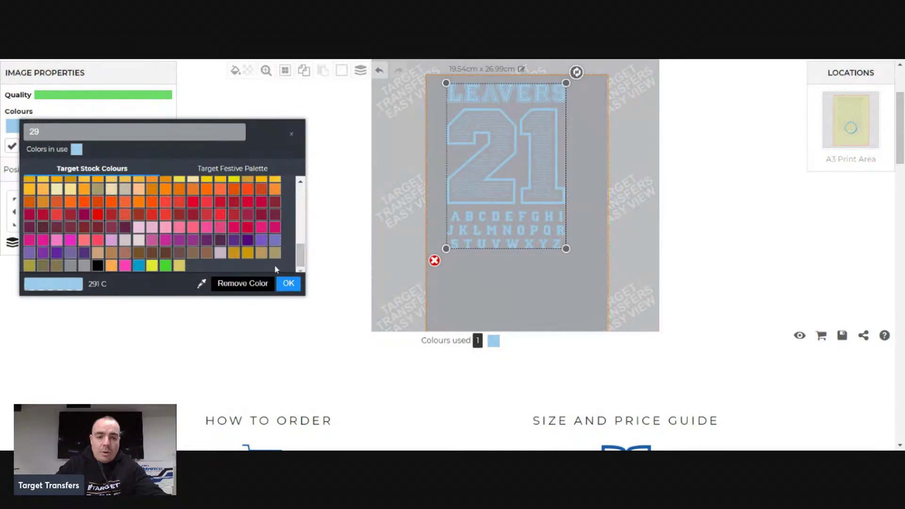
pyautogui.click(262, 255)
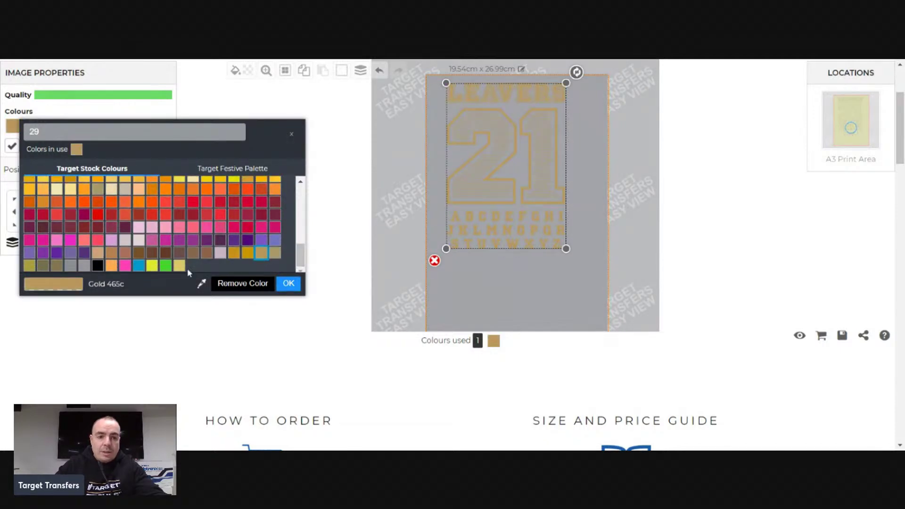
# Recolour the LEAVERS 21 design with the stock colour Shimmer Silver
pyautogui.scroll(-2, 151, 271)
pyautogui.scroll(1, 121, 259)
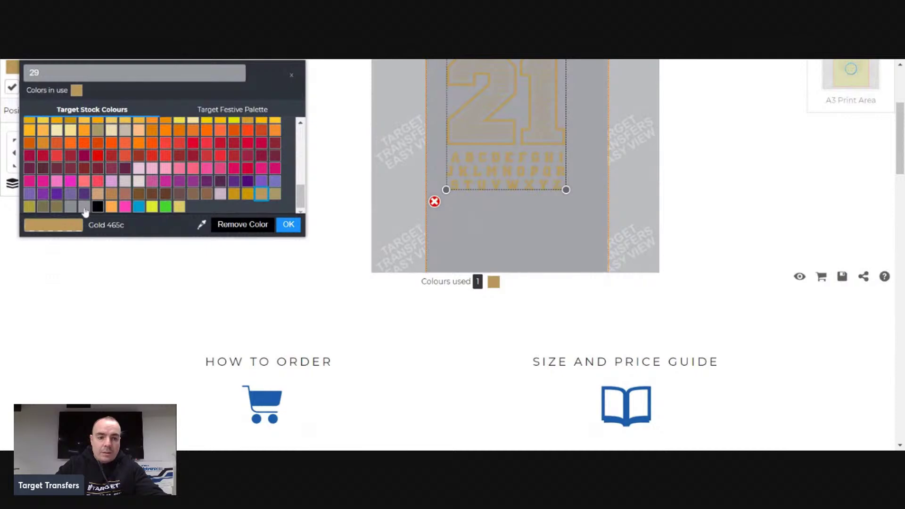
pyautogui.click(85, 211)
pyautogui.scroll(5, 267, 211)
pyautogui.scroll(2, 613, 174)
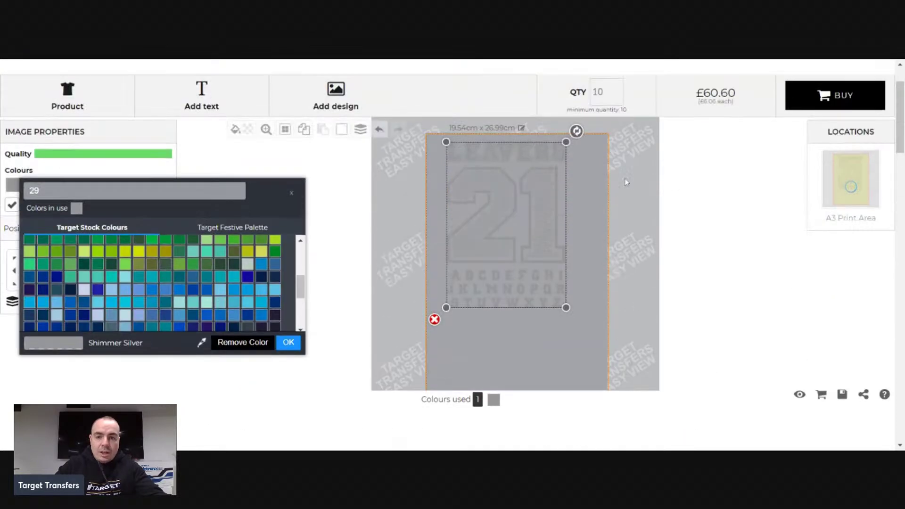
# Recolour the LEAVERS 21 design with the stock colour Fluo Pink 806c and close the colour choices
pyautogui.scroll(-5, 191, 310)
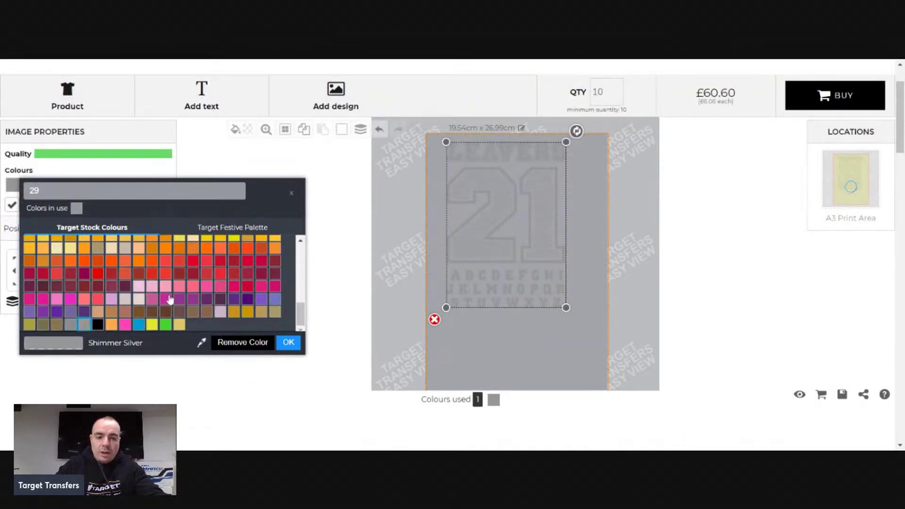
pyautogui.click(125, 324)
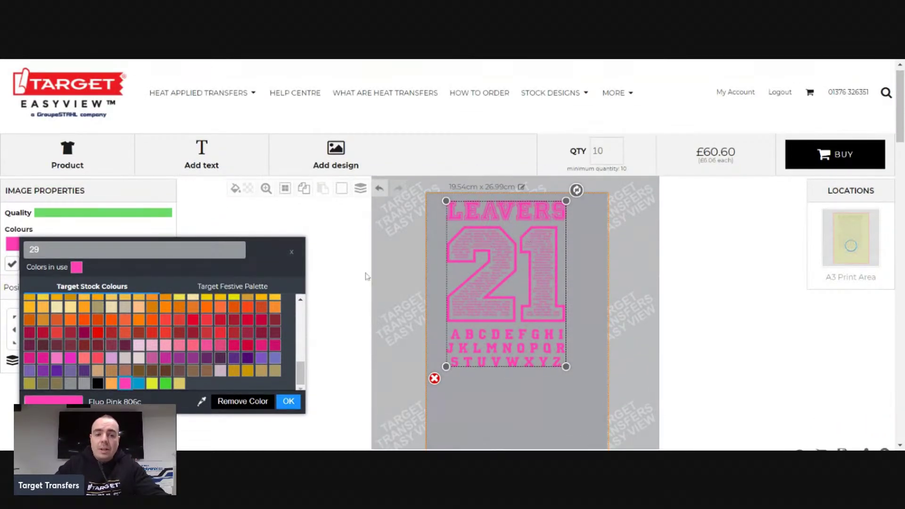
pyautogui.scroll(-2, 429, 249)
pyautogui.scroll(2, 429, 249)
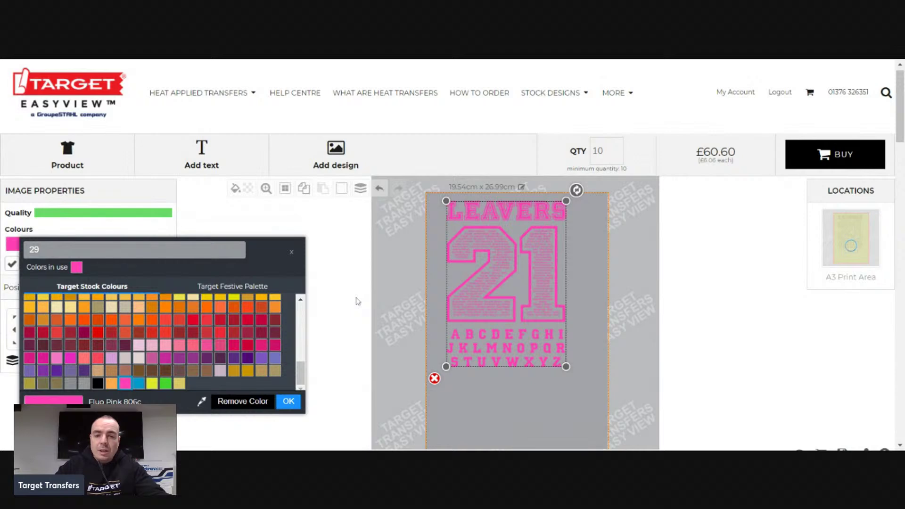
pyautogui.scroll(1, 598, 247)
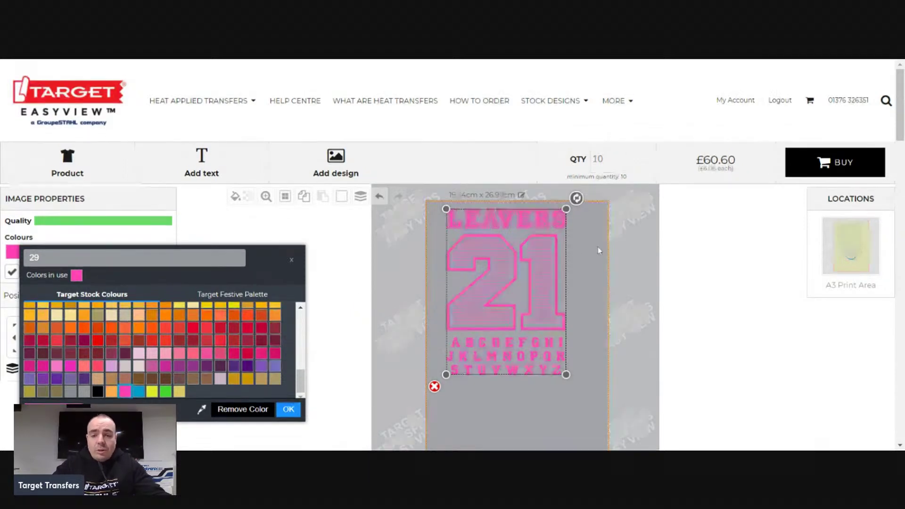
pyautogui.click(598, 247)
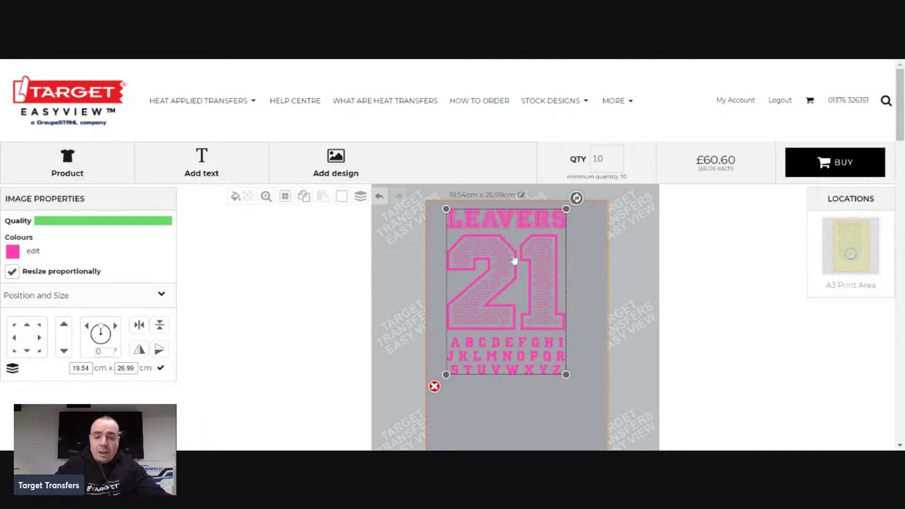
# From the Target Festive Palette, try Rudolph Red Metallic on the LEAVERS 21 design, apply Tree Green Shimmer instead, and deselect it
pyautogui.click(13, 251)
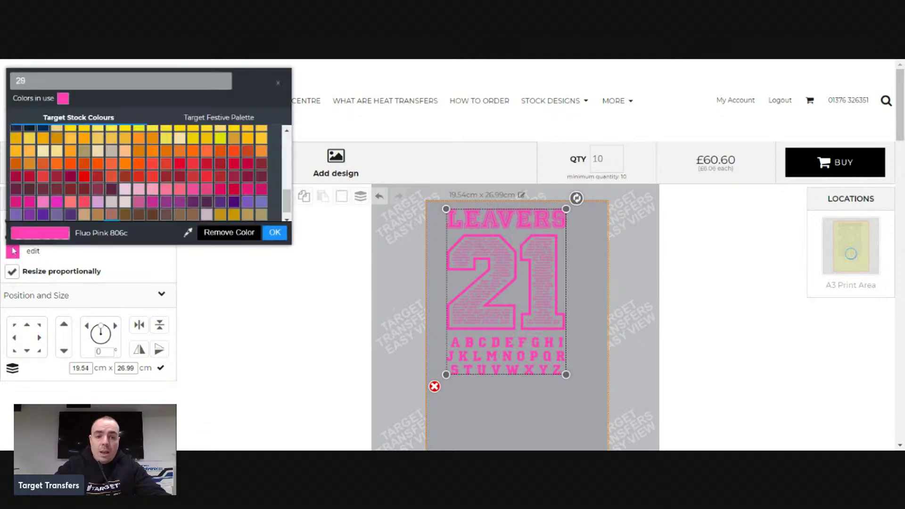
pyautogui.click(225, 121)
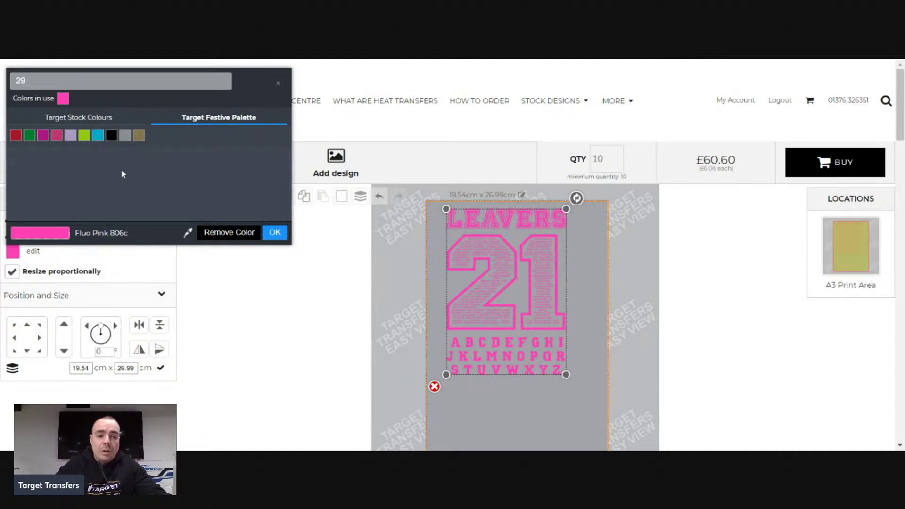
pyautogui.click(16, 136)
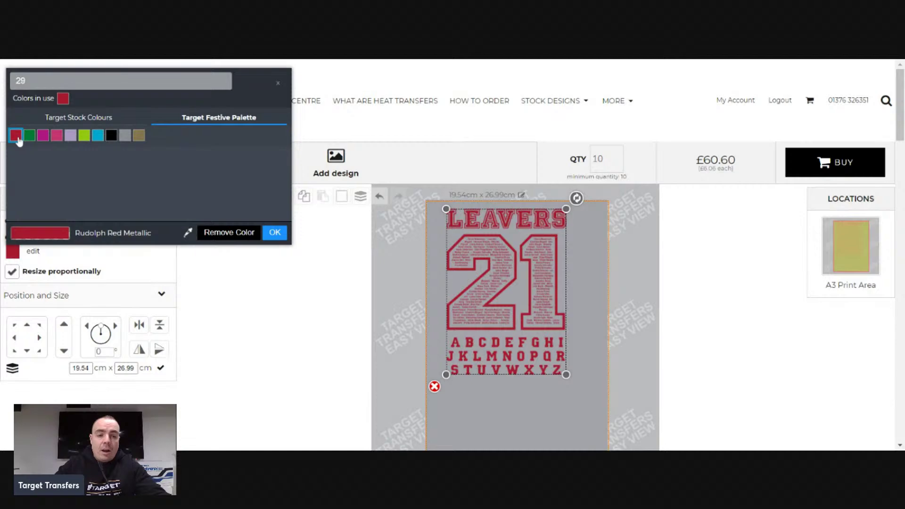
pyautogui.click(29, 136)
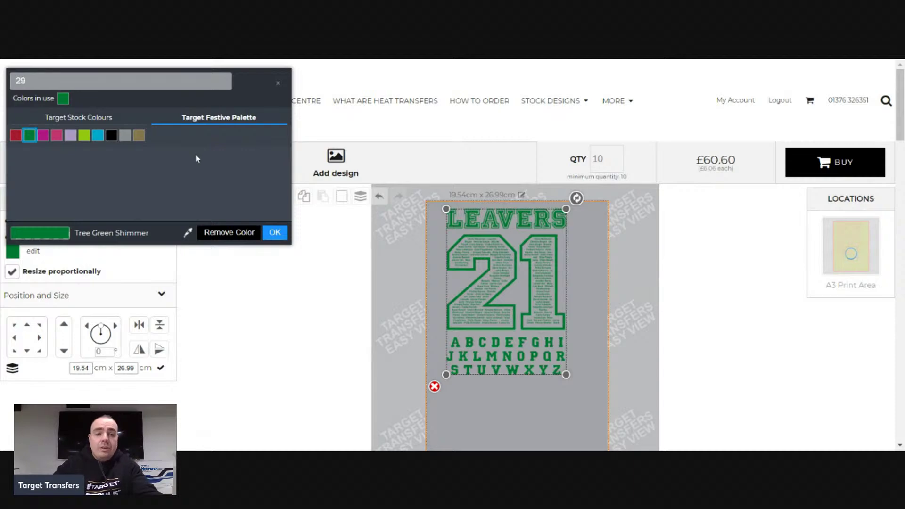
pyautogui.click(273, 233)
pyautogui.click(608, 266)
# Move the green LEAVERS 21 design slightly down and to the right and enlarge it to about 20.93 x 28.91 cm
pyautogui.scroll(-1, 608, 265)
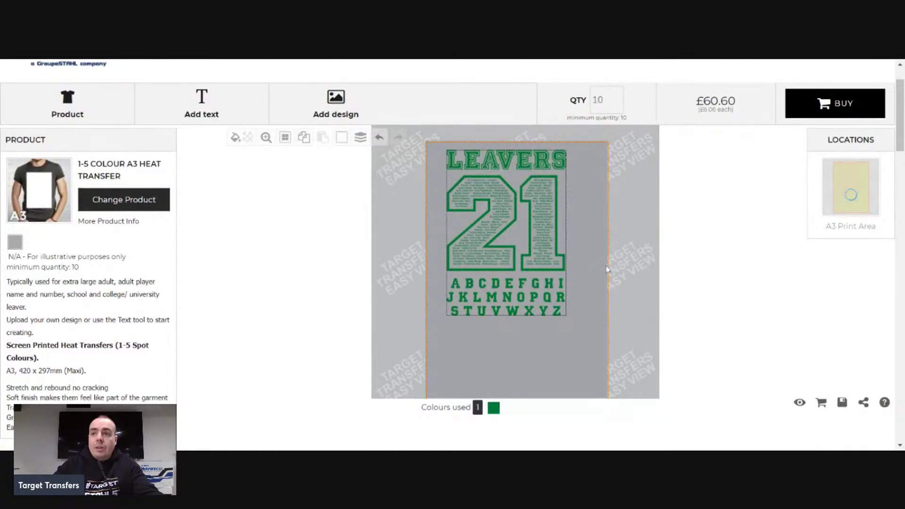
pyautogui.scroll(1, 607, 269)
pyautogui.click(515, 262)
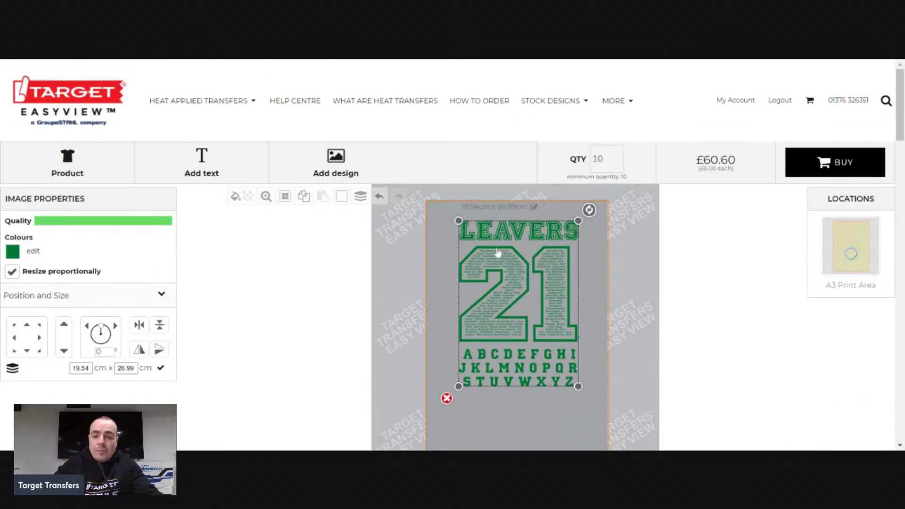
pyautogui.moveTo(458, 220); pyautogui.dragTo(449, 209)
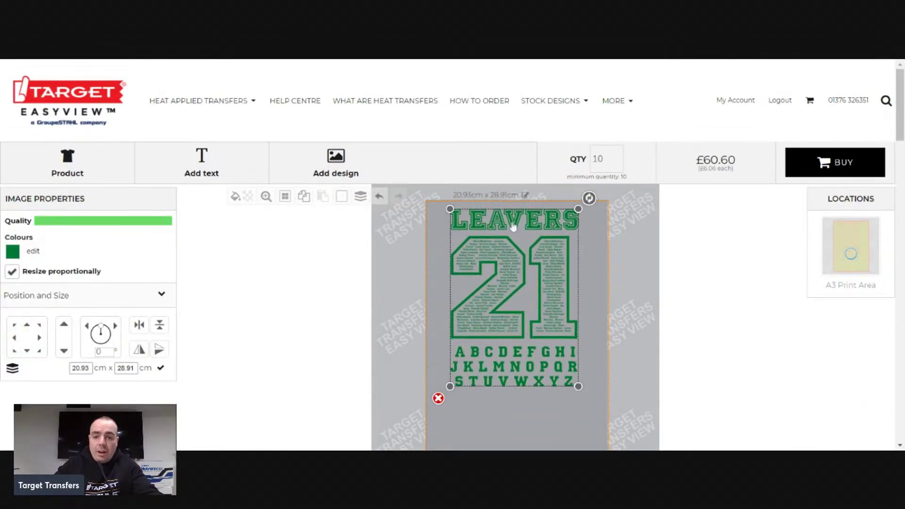
# Move the green LEAVERS 21 design slightly down within the print area and deselect it
pyautogui.click(593, 223)
pyautogui.scroll(-1, 593, 222)
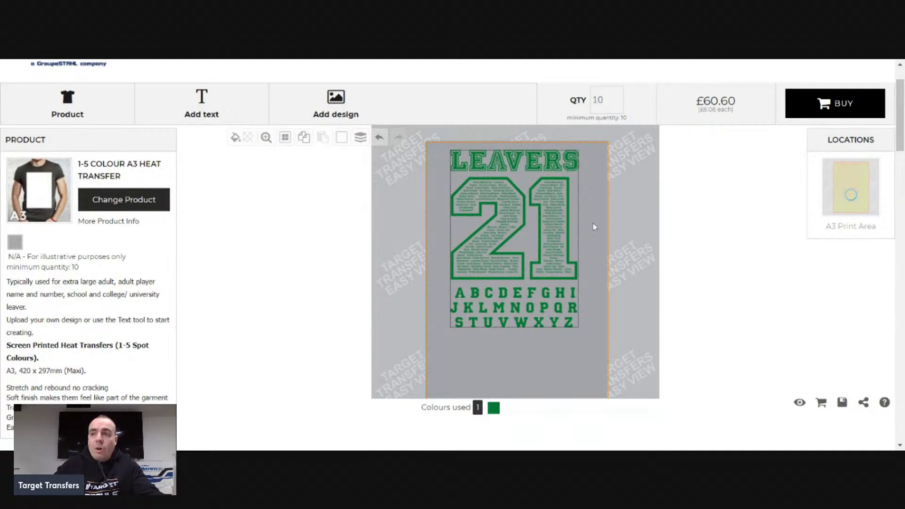
pyautogui.scroll(1, 596, 250)
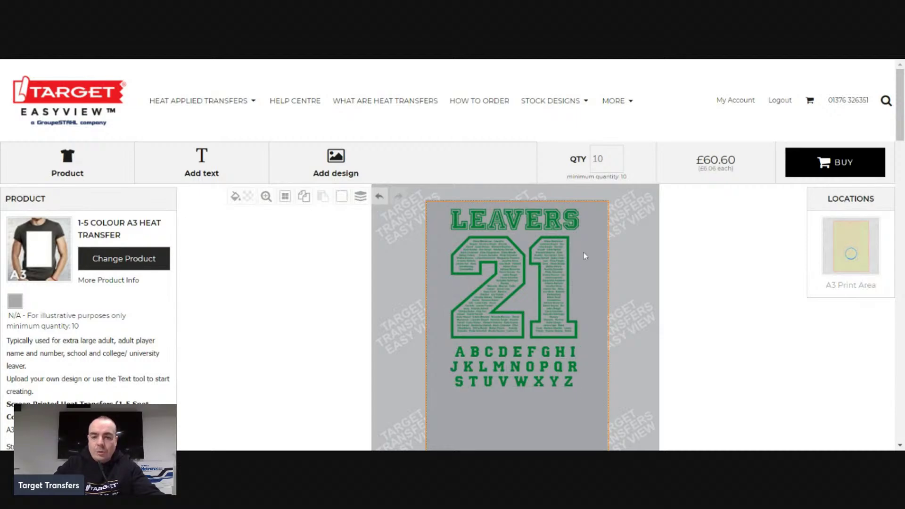
pyautogui.moveTo(560, 273); pyautogui.dragTo(561, 286)
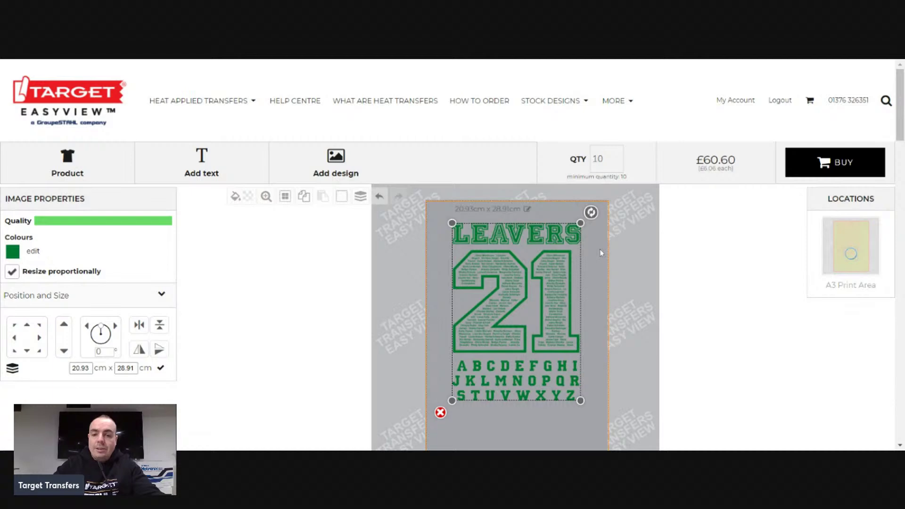
pyautogui.click(599, 248)
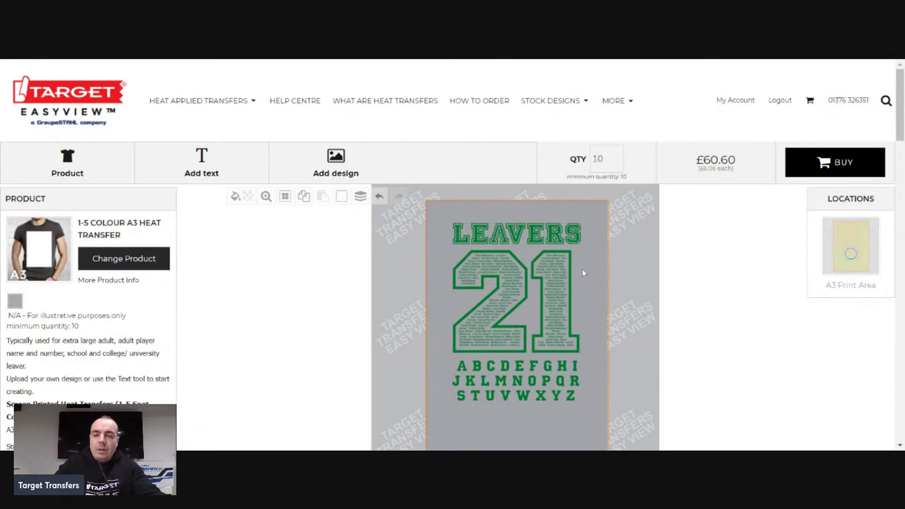
# Try stock colour 1925 C as the print area's background, apply Yellow 122c instead, and close the colour choices
pyautogui.click(236, 197)
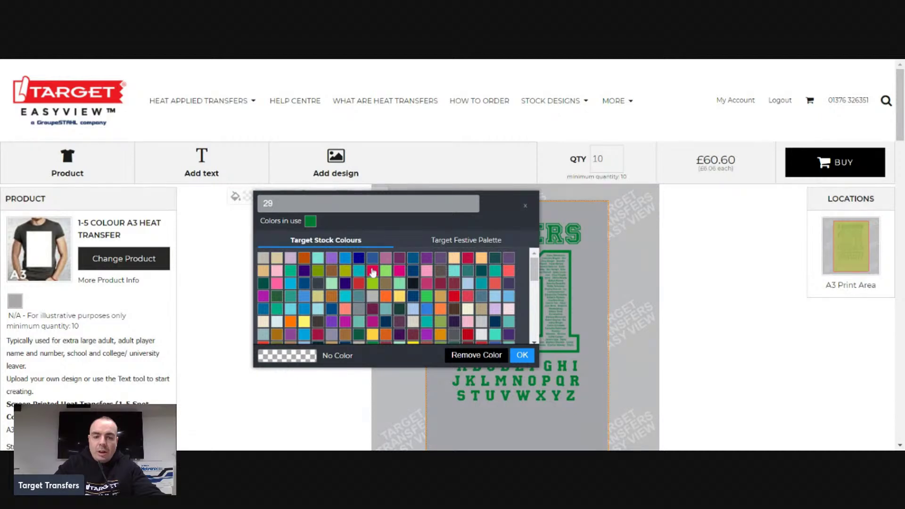
pyautogui.click(373, 271)
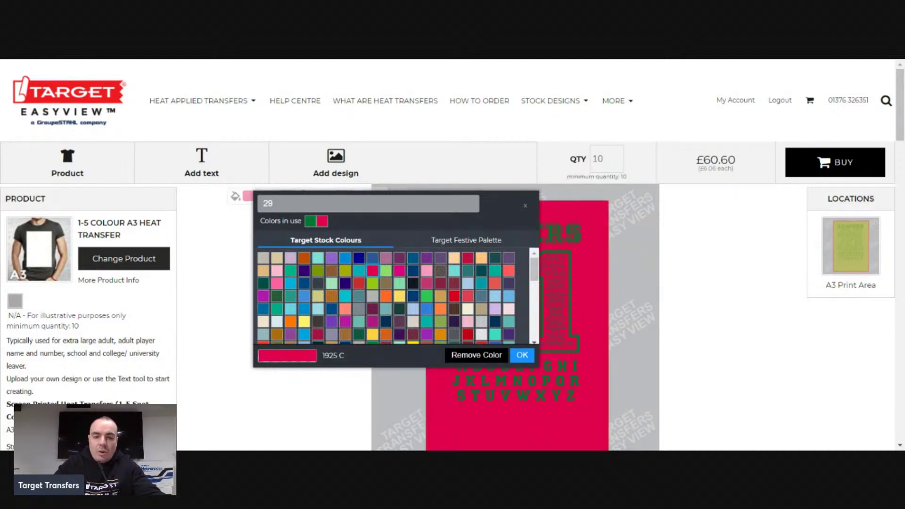
pyautogui.click(332, 258)
pyautogui.click(372, 335)
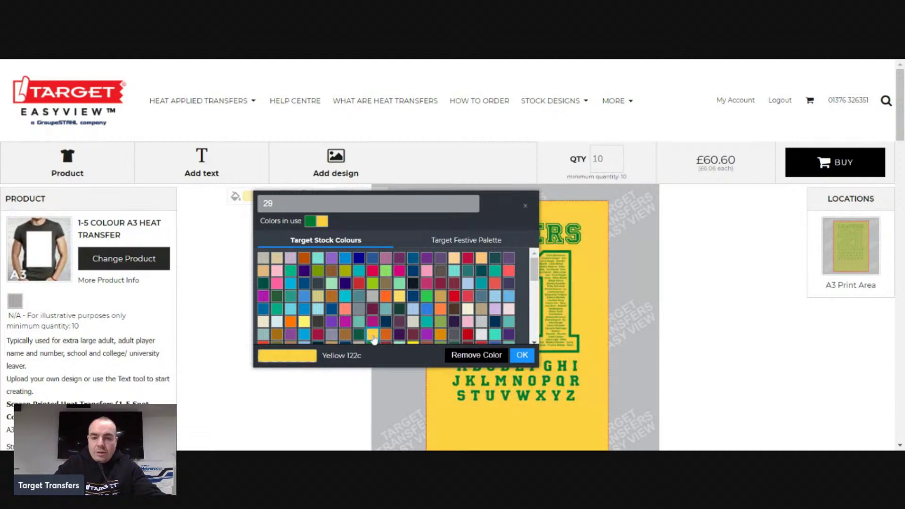
pyautogui.click(521, 356)
pyautogui.scroll(-1, 670, 265)
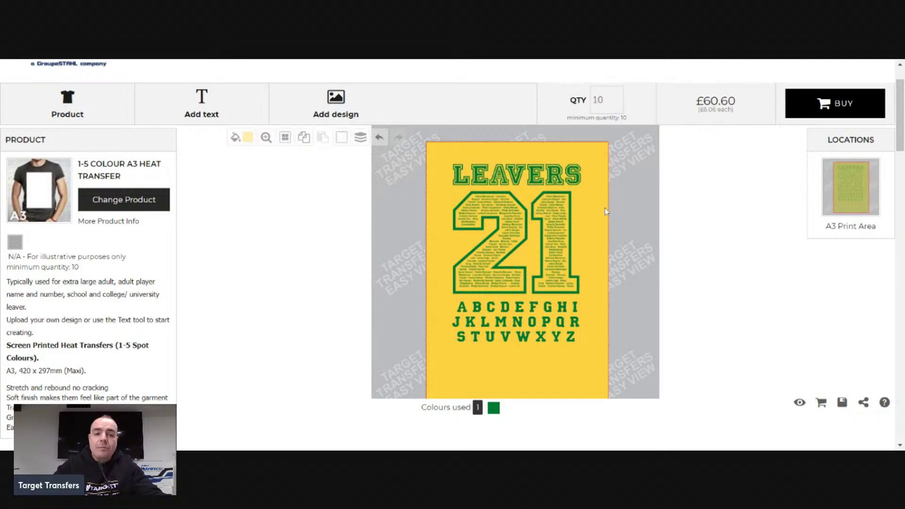
# Shrink the LEAVERS 21 design to about 10.91 x 15.07 cm and move it into the print area's upper-left corner
pyautogui.click(557, 283)
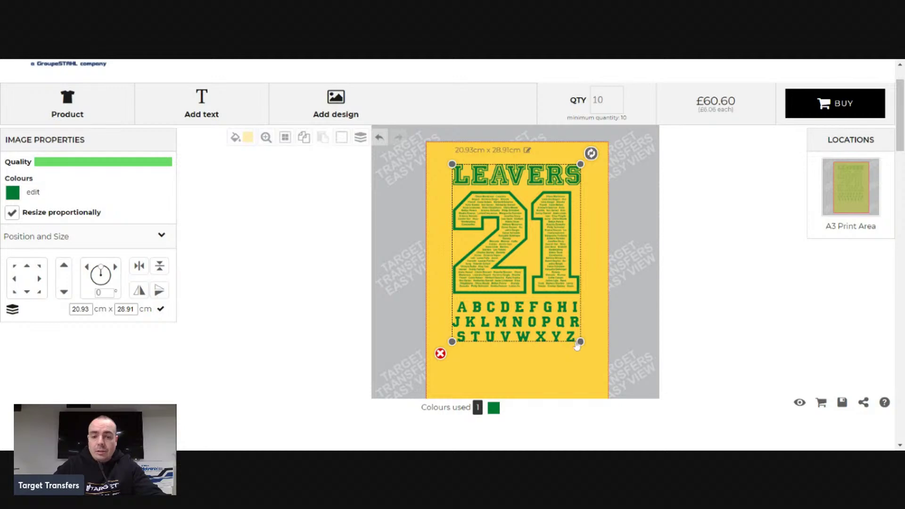
pyautogui.moveTo(584, 344); pyautogui.dragTo(532, 257)
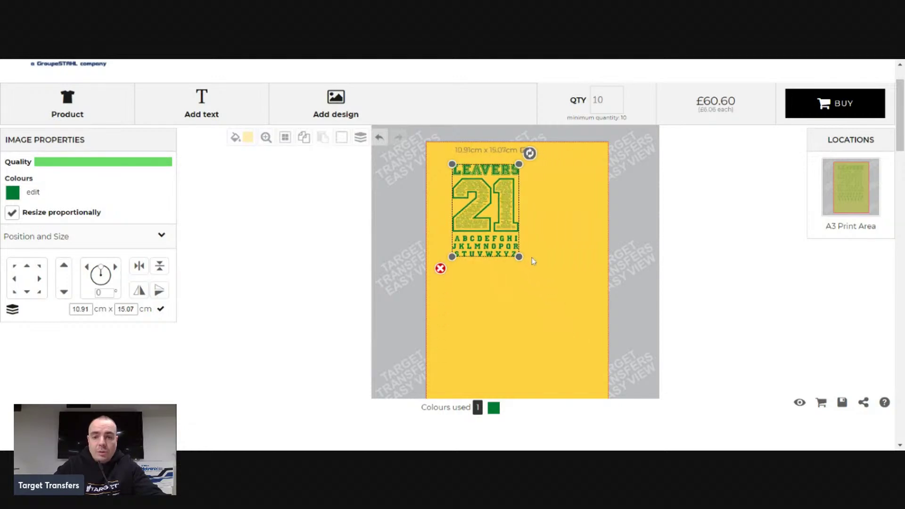
pyautogui.click(558, 246)
pyautogui.moveTo(489, 202); pyautogui.dragTo(473, 186)
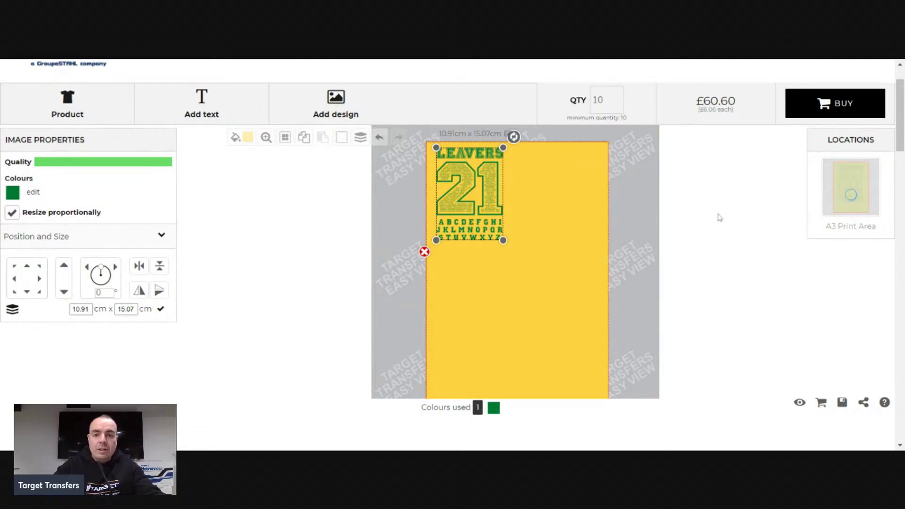
pyautogui.click(567, 213)
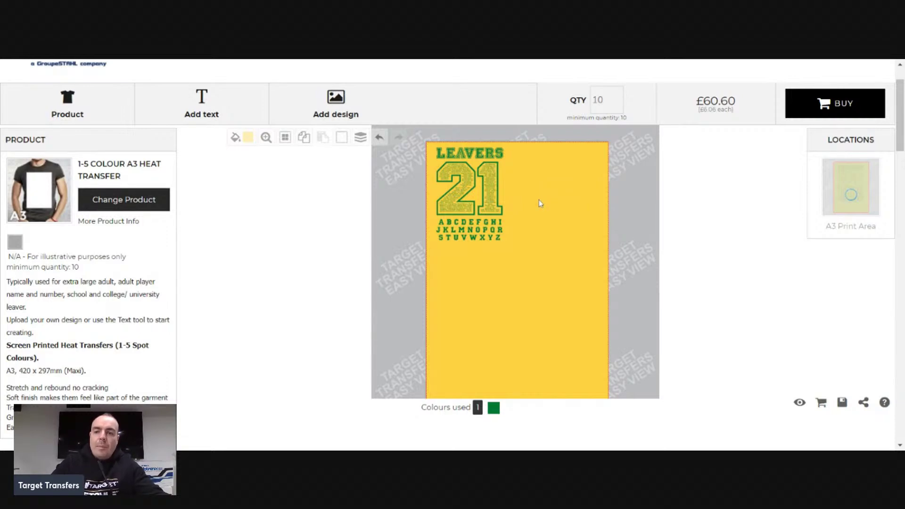
# Nudge the small LEAVERS 21 design slightly closer to the print area's left edge and deselect it
pyautogui.click(482, 213)
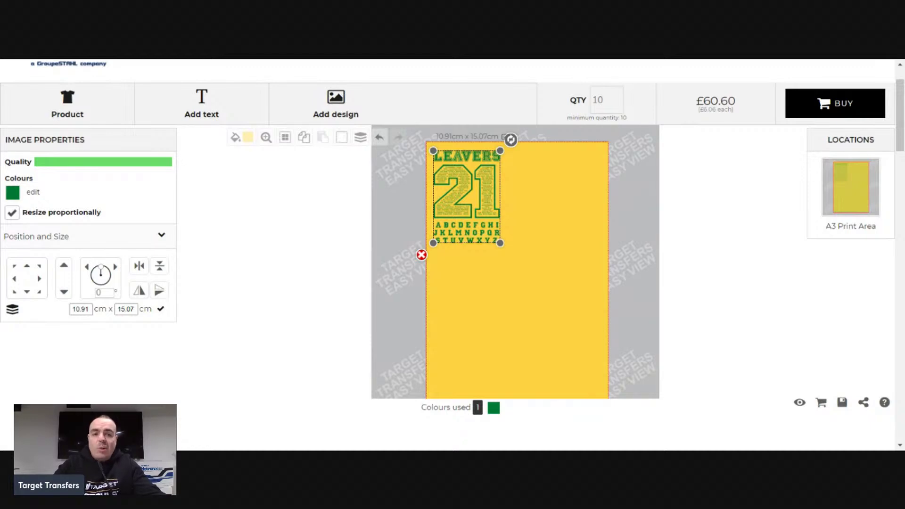
pyautogui.click(548, 190)
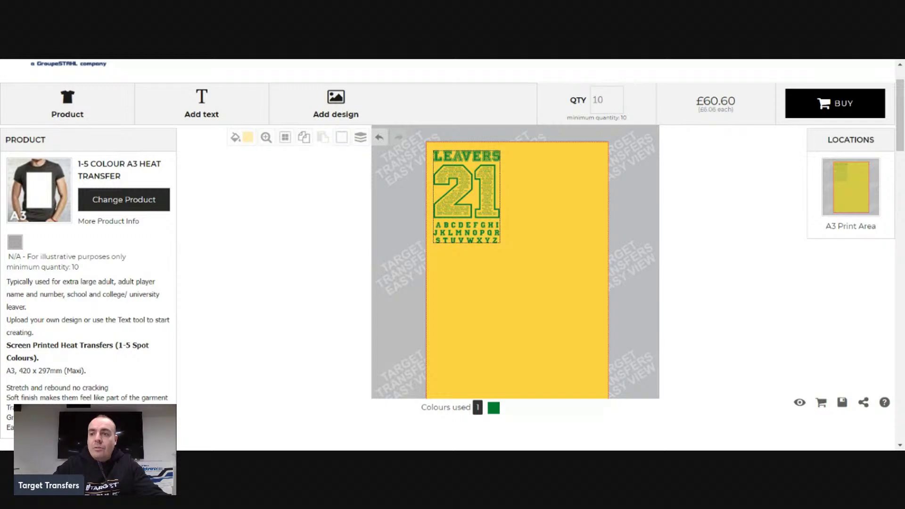
pyautogui.moveTo(486, 211); pyautogui.dragTo(485, 208)
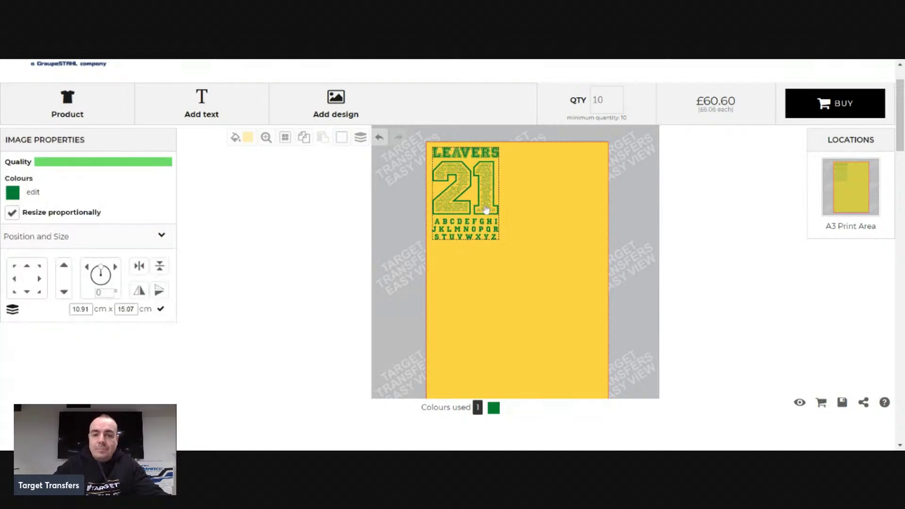
pyautogui.click(510, 237)
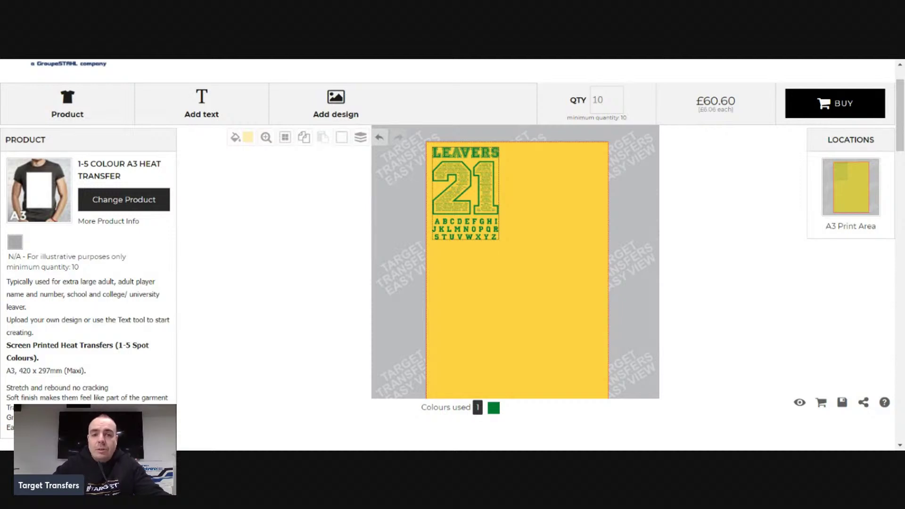
pyautogui.click(524, 207)
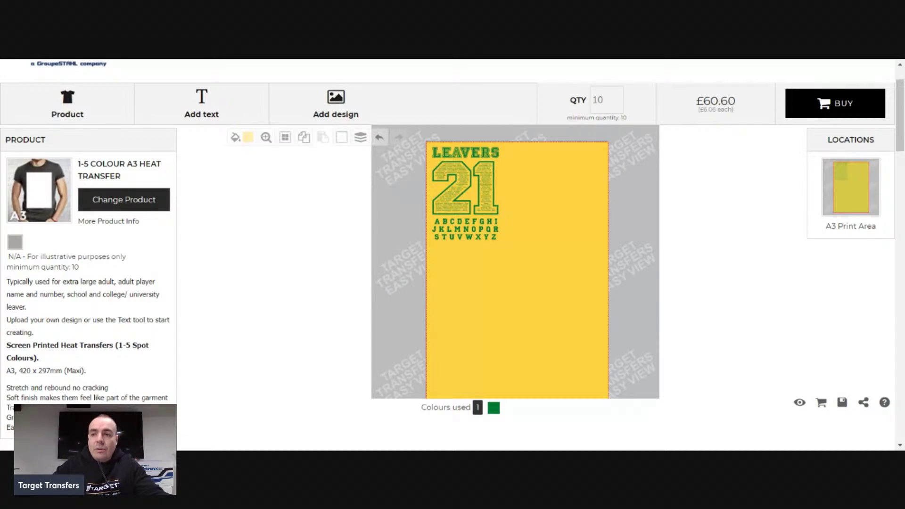
pyautogui.click(491, 230)
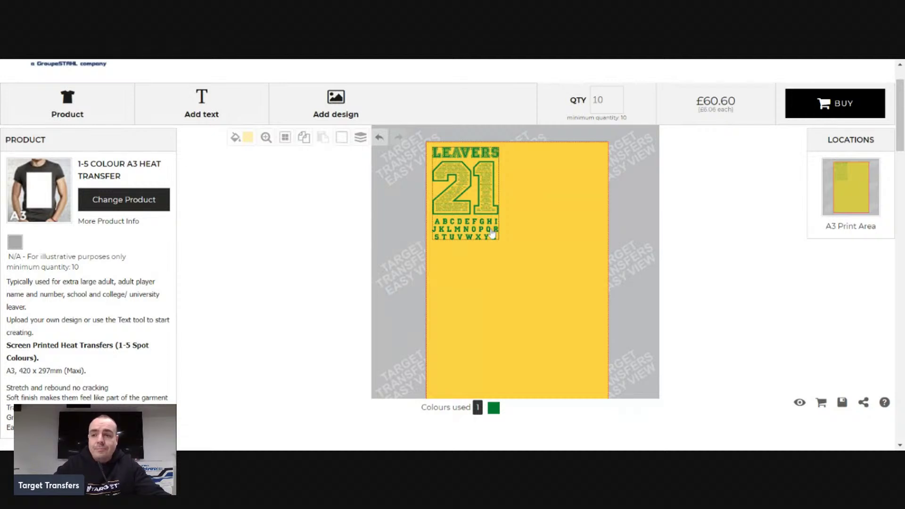
pyautogui.click(560, 193)
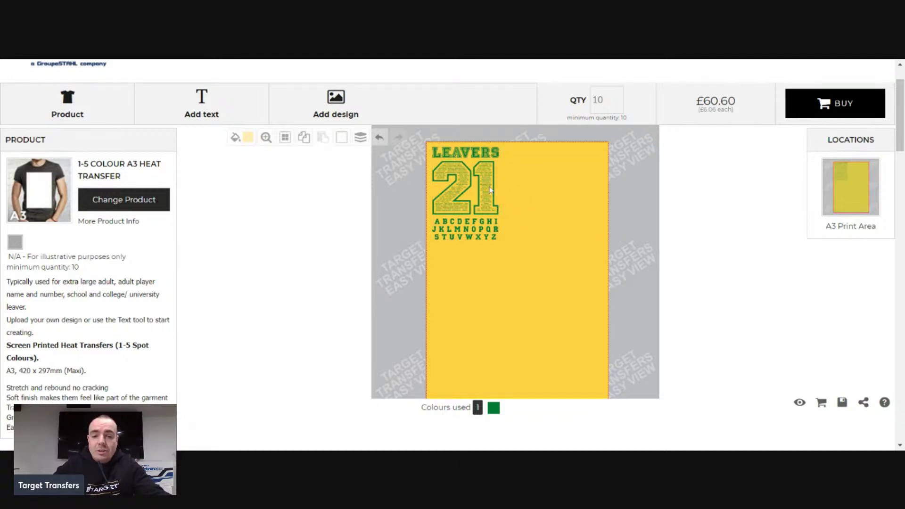
# Move the small LEAVERS 21 design slightly down and set its width to 10 cm with proportional resizing
pyautogui.click(473, 202)
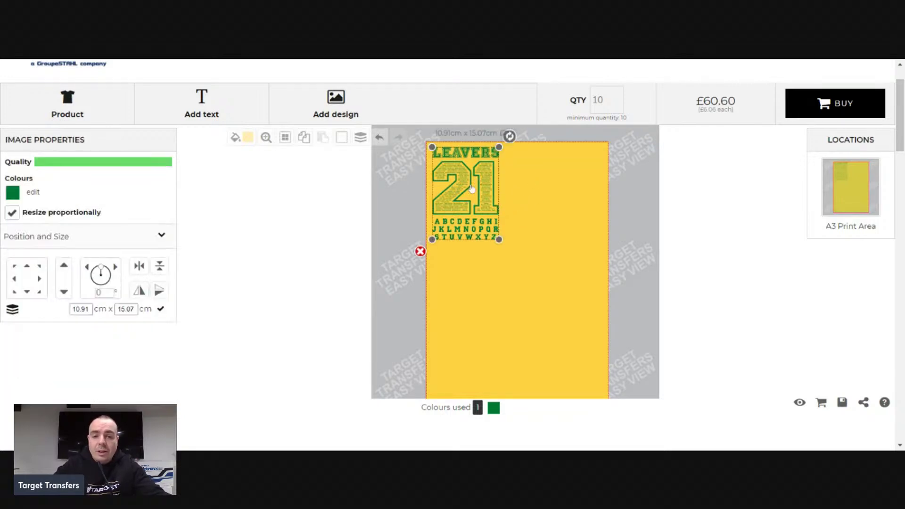
pyautogui.moveTo(471, 187); pyautogui.dragTo(471, 197)
pyautogui.click(471, 199)
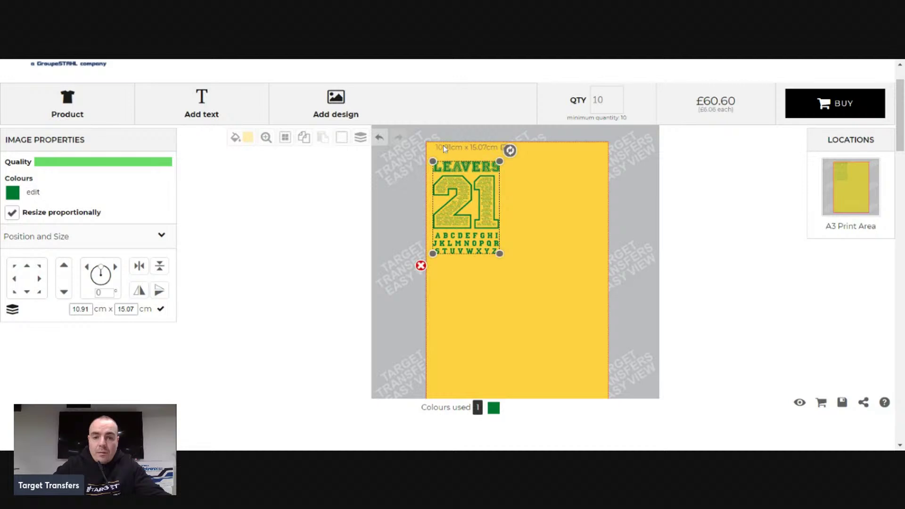
pyautogui.doubleClick(436, 148)
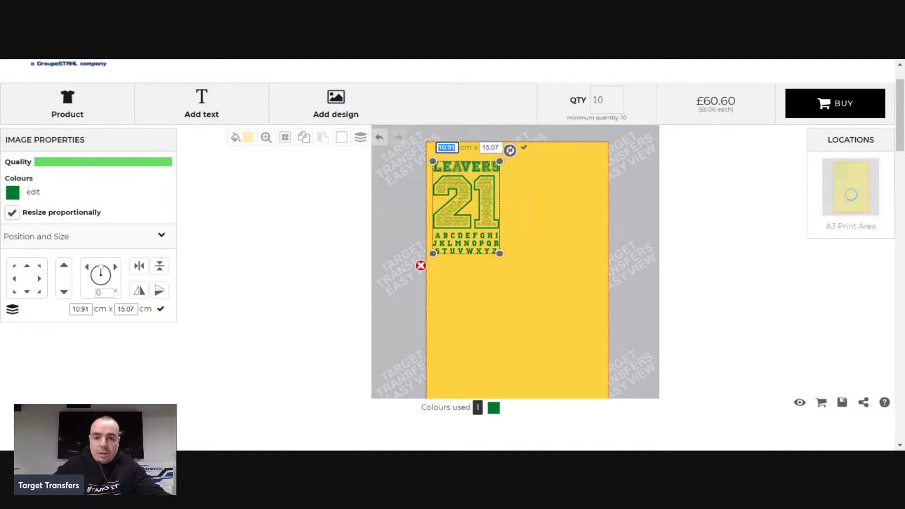
pyautogui.write('10')
pyautogui.press('Return')
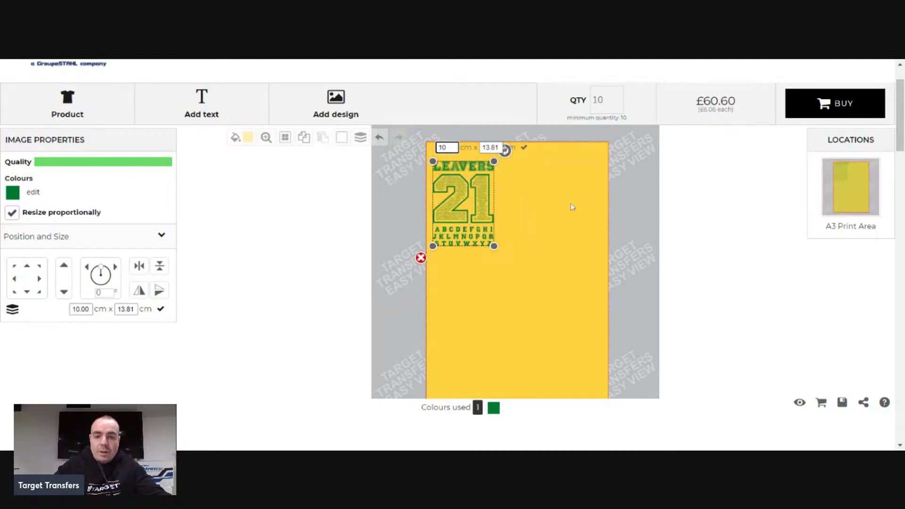
pyautogui.click(572, 205)
# Duplicate the 10 cm wide LEAVERS 21 design and place both designs side by side along the print area's upper edge
pyautogui.click(454, 204)
pyautogui.moveTo(453, 204); pyautogui.dragTo(449, 197)
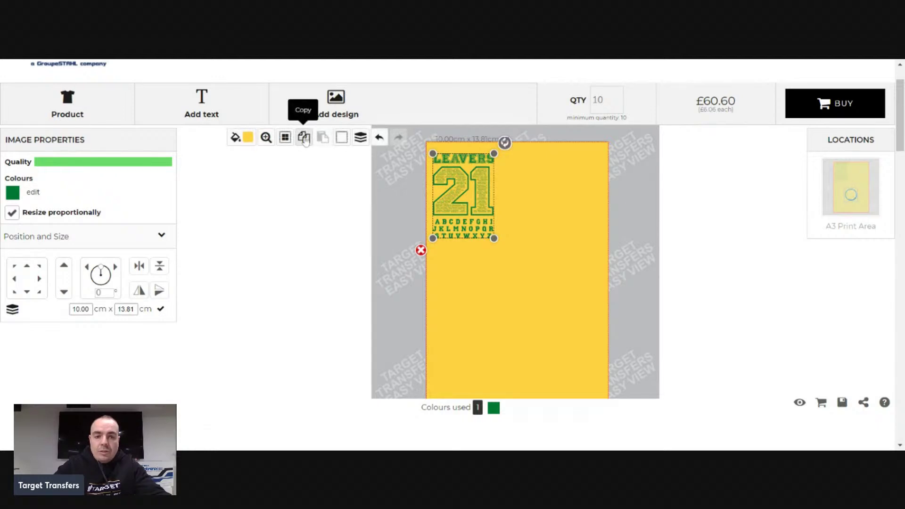
pyautogui.click(305, 138)
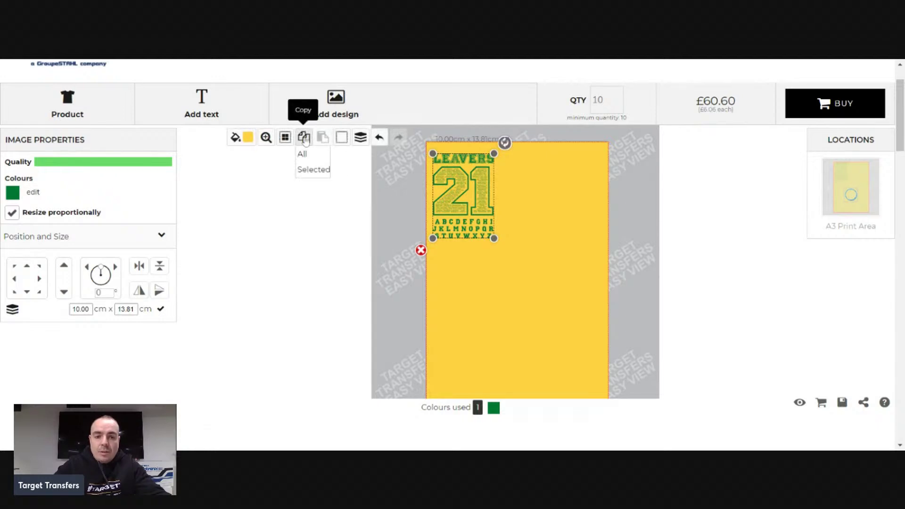
pyautogui.click(311, 170)
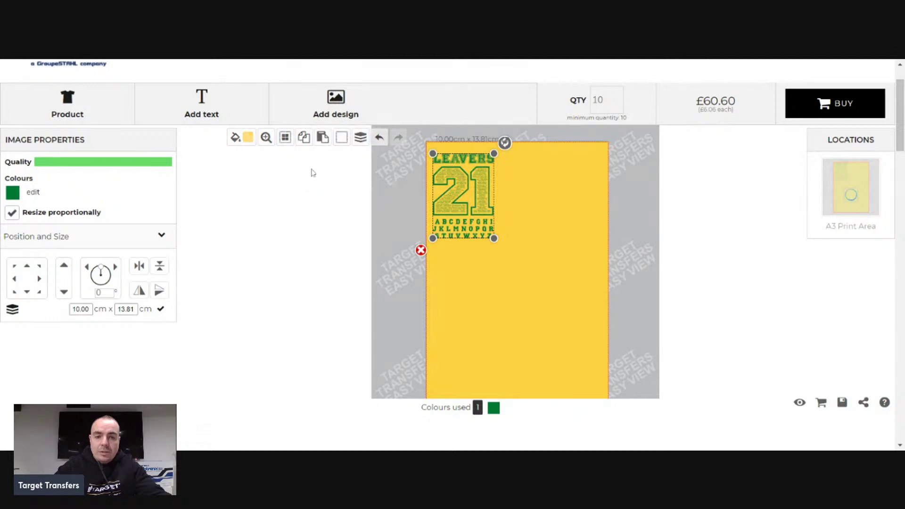
pyautogui.click(323, 138)
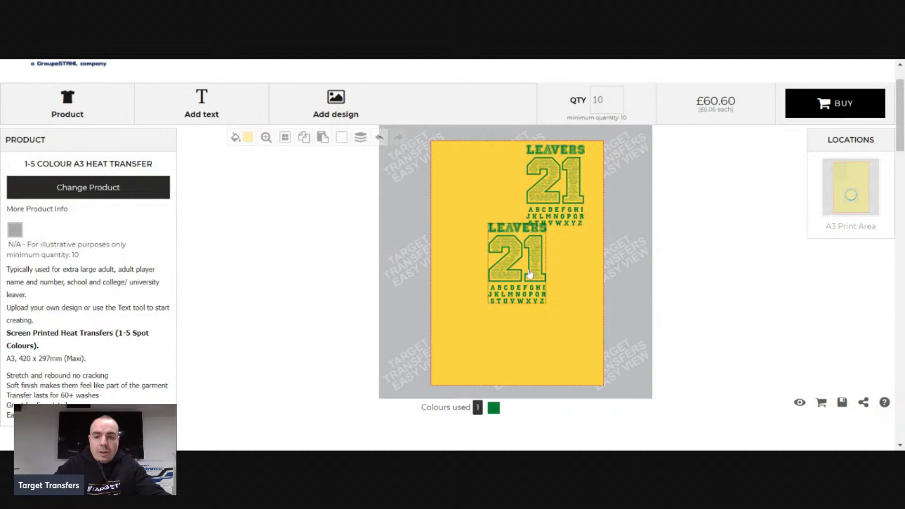
pyautogui.moveTo(515, 259); pyautogui.dragTo(468, 187)
pyautogui.moveTo(551, 193); pyautogui.dragTo(527, 198)
pyautogui.click(587, 180)
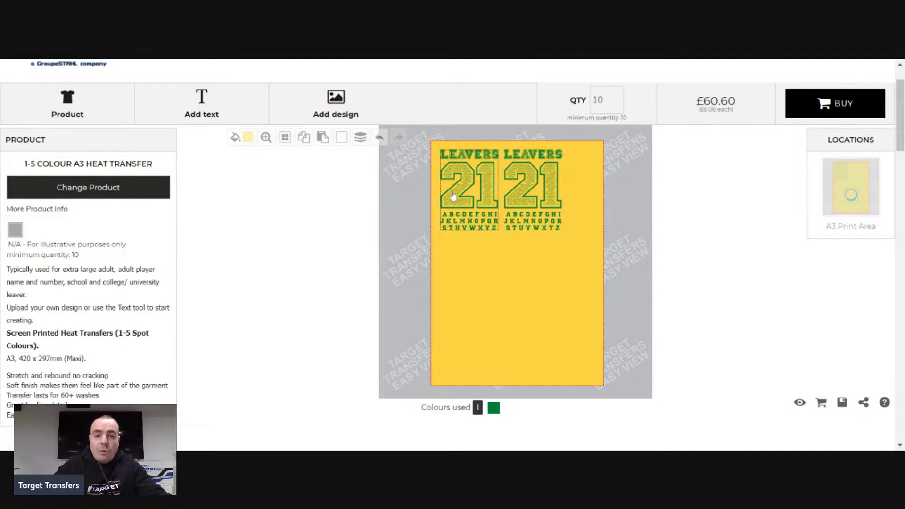
# Paste two more copies of the LEAVERS 21 design and line them up as a second row beneath the first two
pyautogui.click(303, 139)
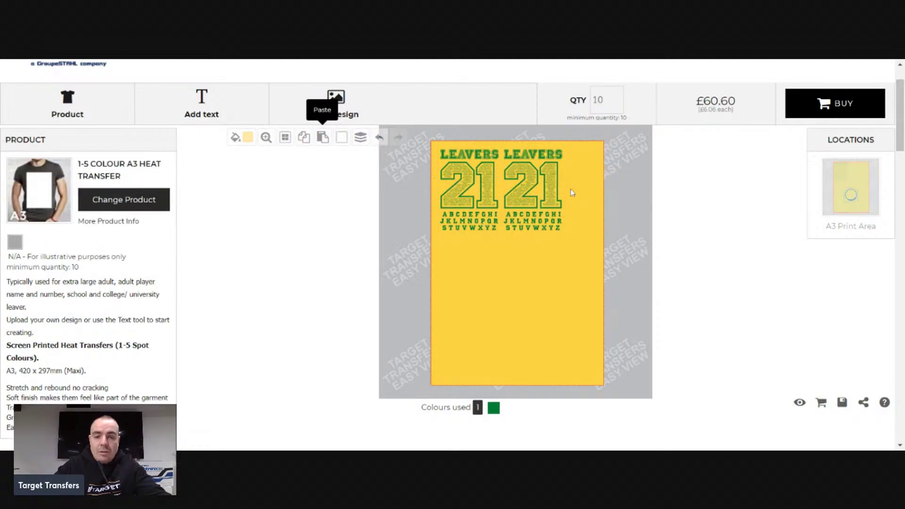
pyautogui.hotkey('ctrl', 'v')
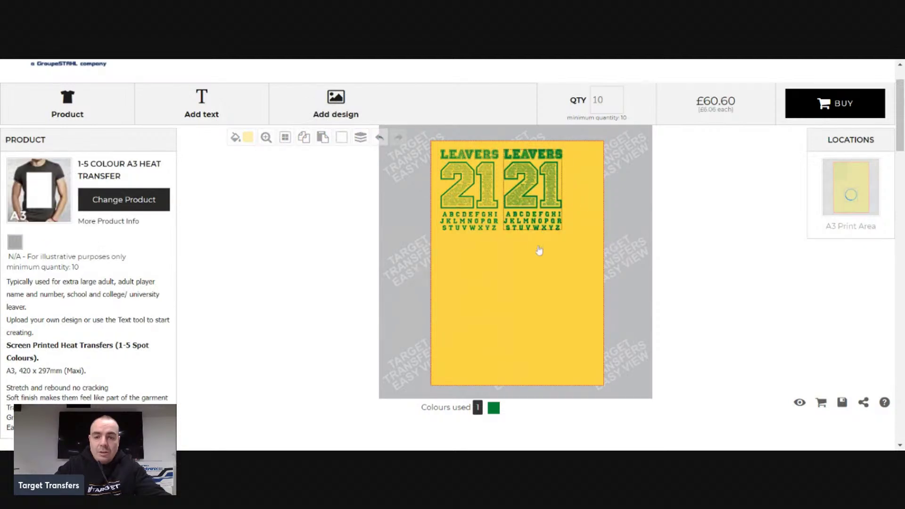
pyautogui.moveTo(543, 200); pyautogui.dragTo(572, 323)
pyautogui.hotkey('ctrl', 'v')
pyautogui.moveTo(501, 273); pyautogui.dragTo(461, 269)
pyautogui.moveTo(556, 286); pyautogui.dragTo(548, 251)
pyautogui.click(598, 186)
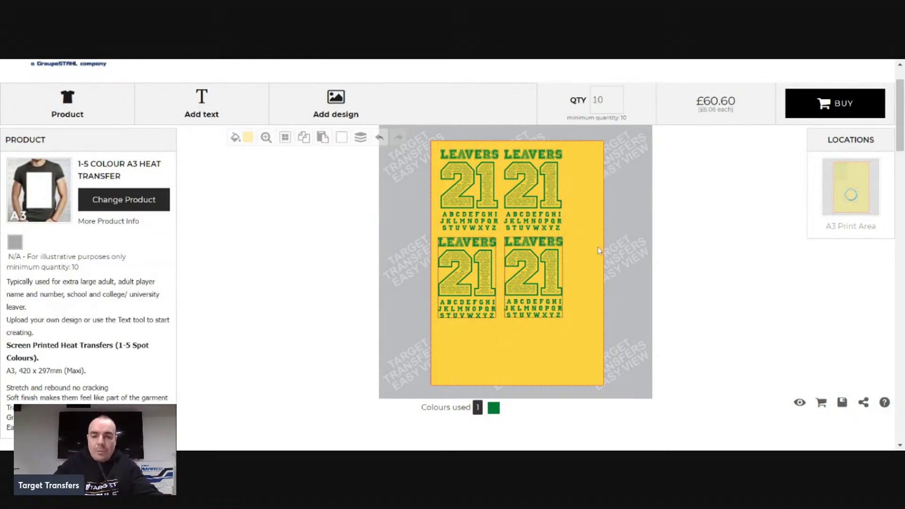
# Spread the four LEAVERS 21 designs apart into a two-by-two grid with wider gaps between columns and rows
pyautogui.moveTo(542, 188); pyautogui.dragTo(561, 189)
pyautogui.moveTo(541, 270); pyautogui.dragTo(556, 281)
pyautogui.moveTo(477, 275); pyautogui.dragTo(479, 281)
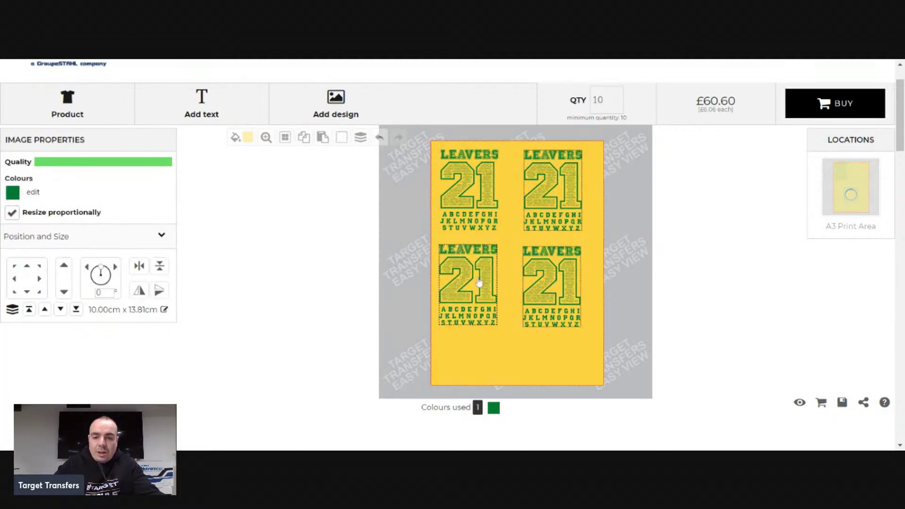
pyautogui.click(601, 189)
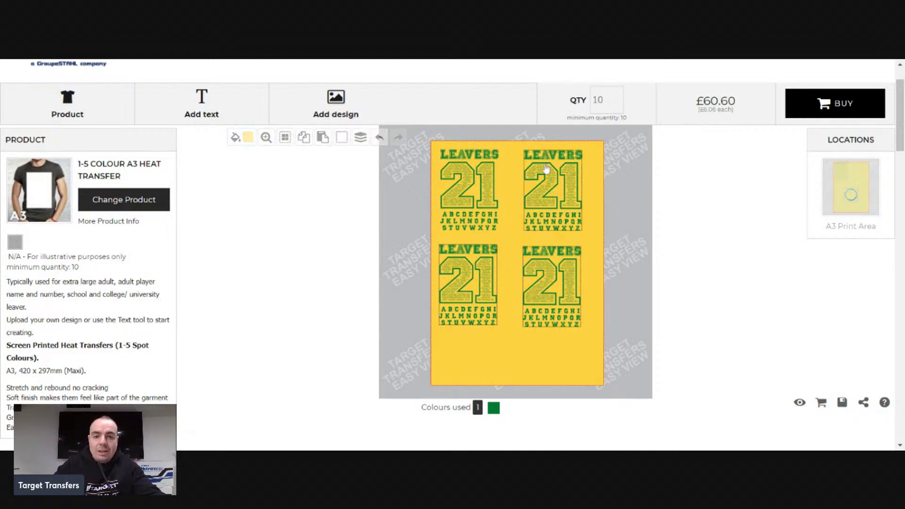
# Undo the recent changes to the LEAVERS 21 copies and redo them until two designs sit side by side
pyautogui.click(381, 141)
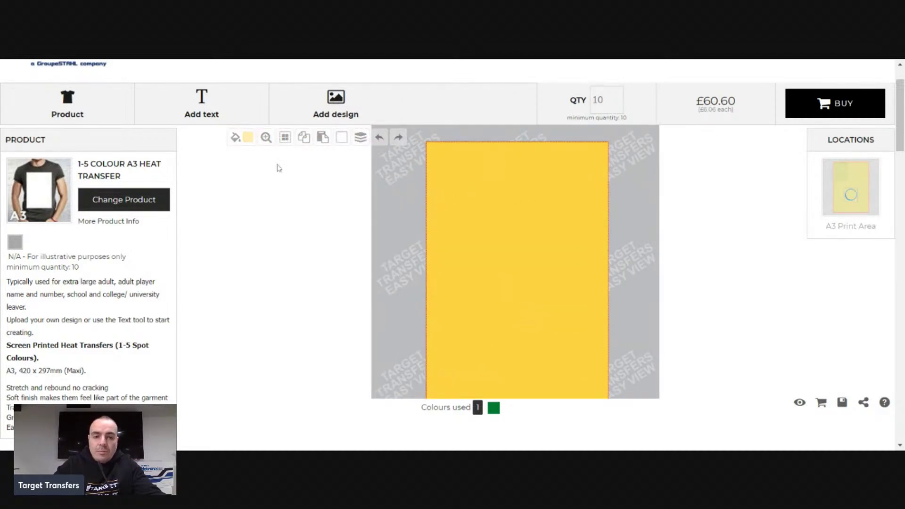
pyautogui.hotkey('ctrl', 'y')
pyautogui.hotkey('ctrl', 'y')
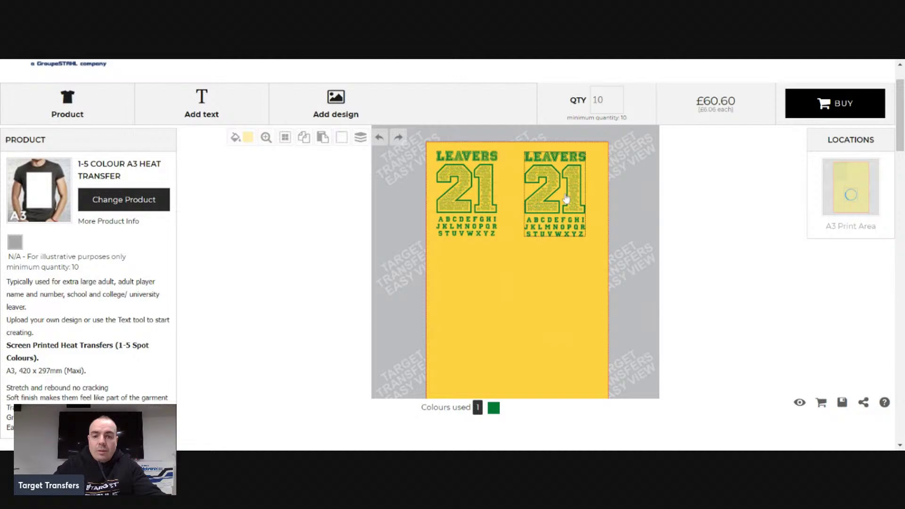
# Redo the two lower copies of the LEAVERS 21 design, then delete both of them from the print area
pyautogui.hotkey('ctrl', 'y')
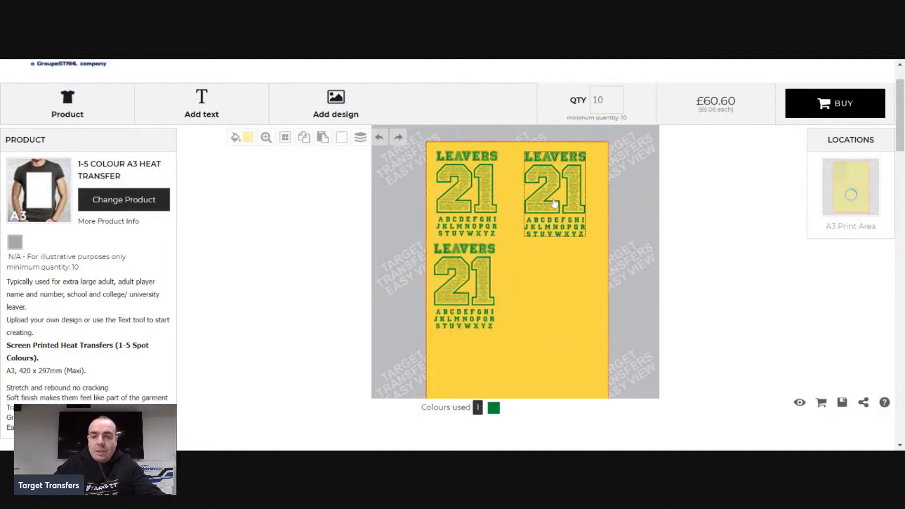
pyautogui.click(471, 277)
pyautogui.hotkey('ctrl', 'y')
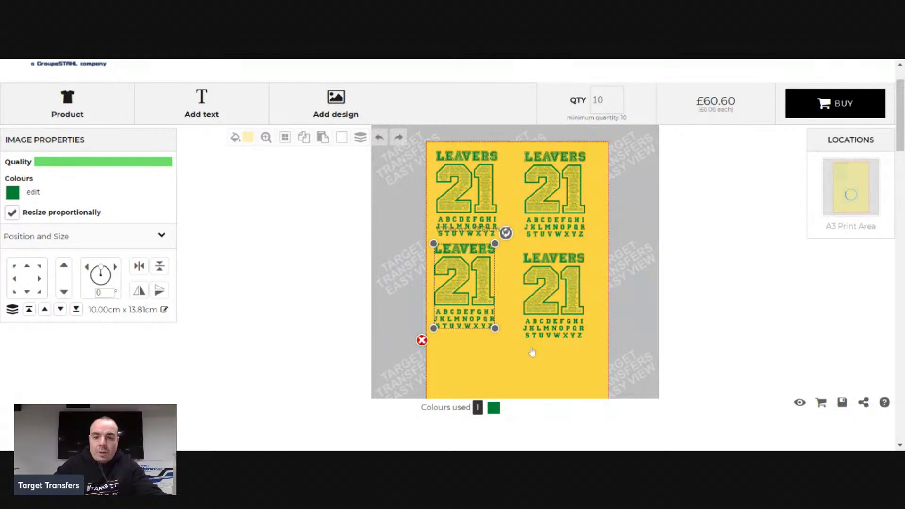
pyautogui.press('Delete')
pyautogui.click(556, 292)
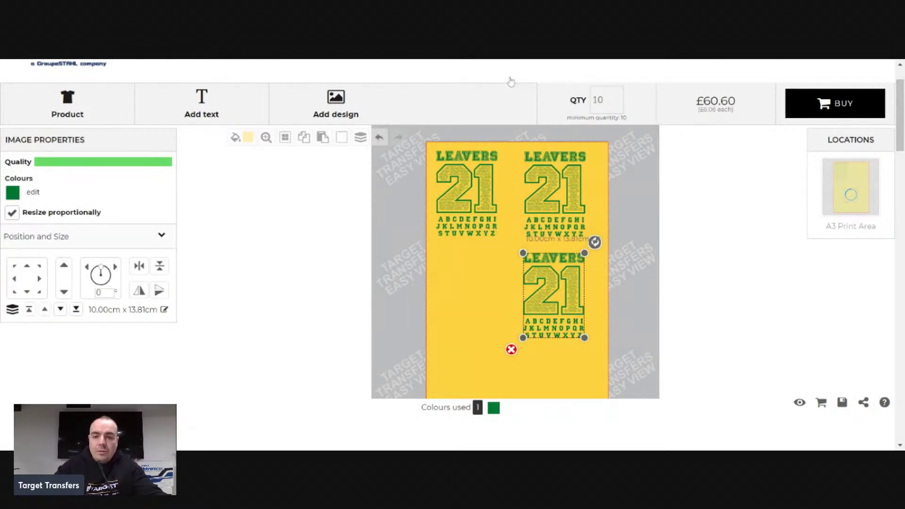
pyautogui.press('Delete')
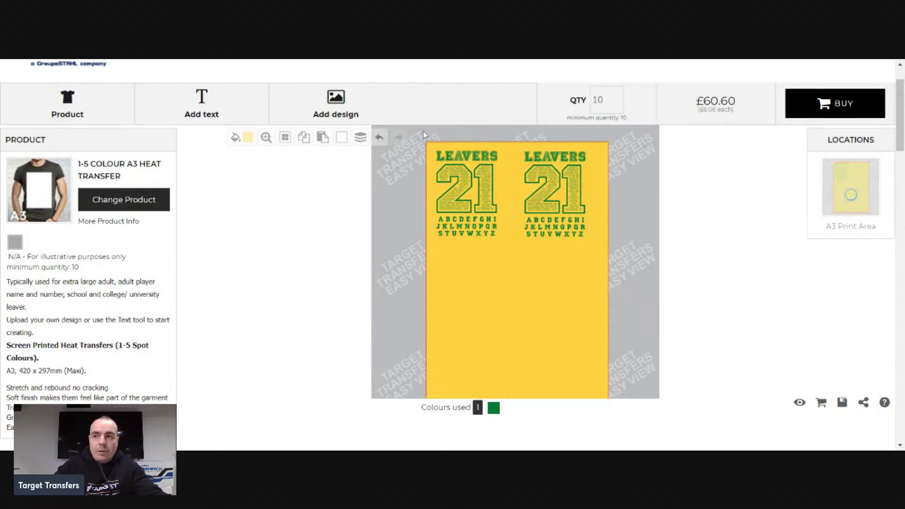
# Add the lion design 116201 A8 Screen Sample from the uploads as a Screen Printed Heat Transfers design
pyautogui.click(346, 106)
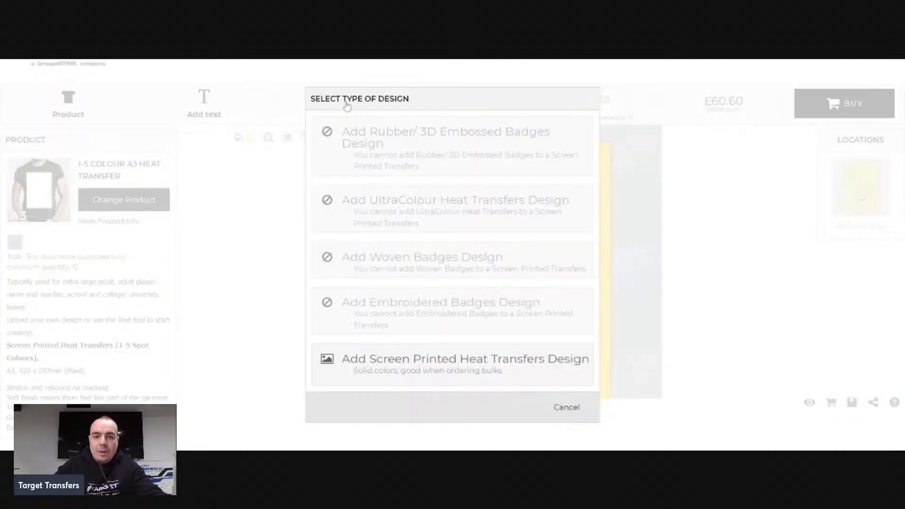
pyautogui.click(404, 352)
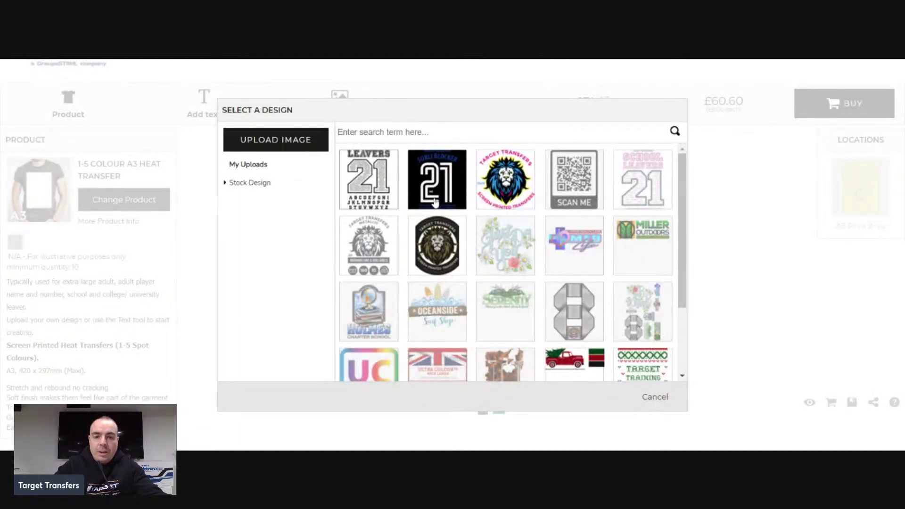
pyautogui.click(373, 245)
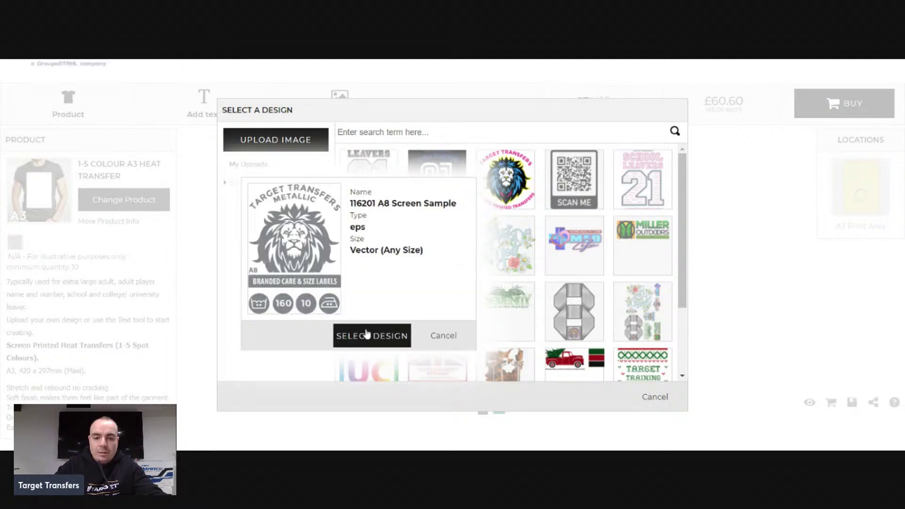
pyautogui.click(368, 335)
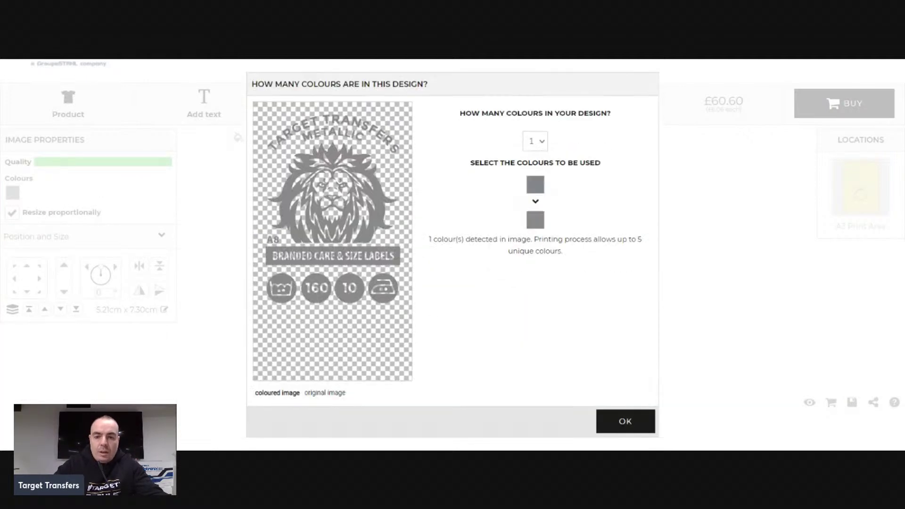
# Recolour the one-colour lion design to Tree Green Shimmer from the Target Festive Palette and accept its colours
pyautogui.click(540, 224)
pyautogui.click(454, 263)
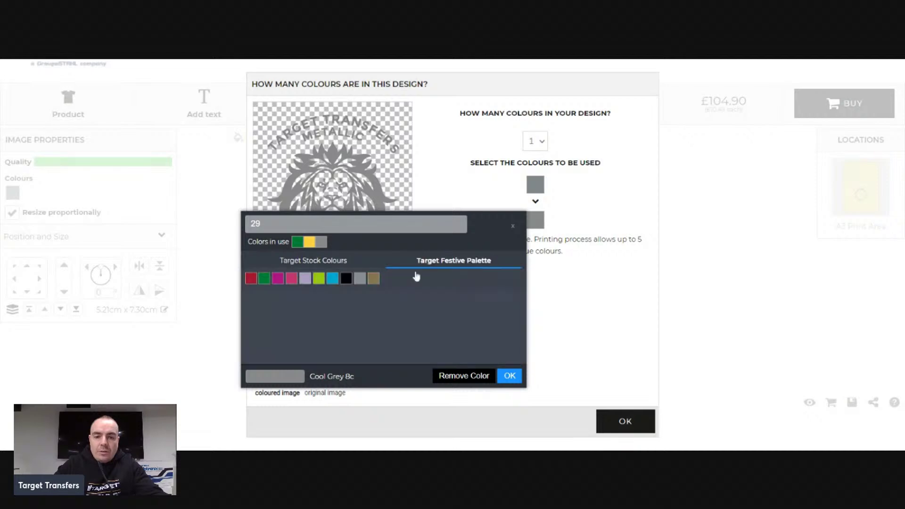
pyautogui.click(267, 282)
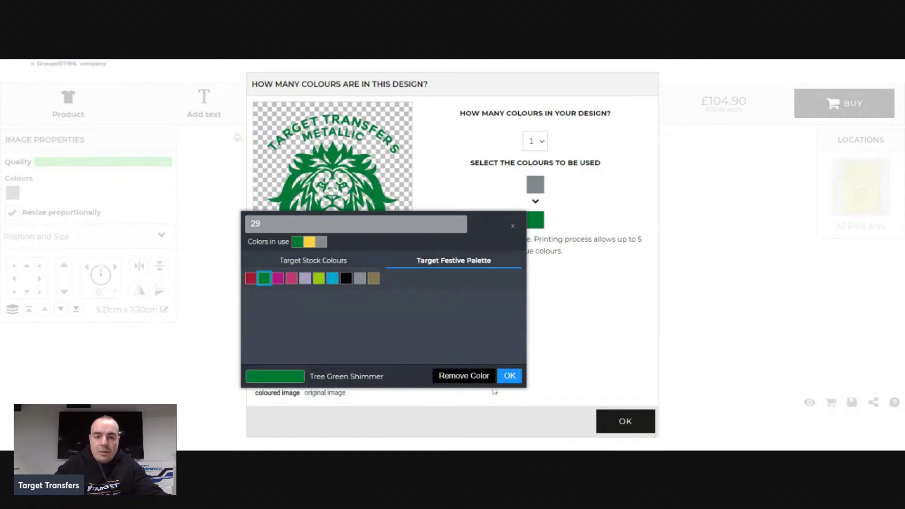
pyautogui.click(505, 381)
pyautogui.click(624, 418)
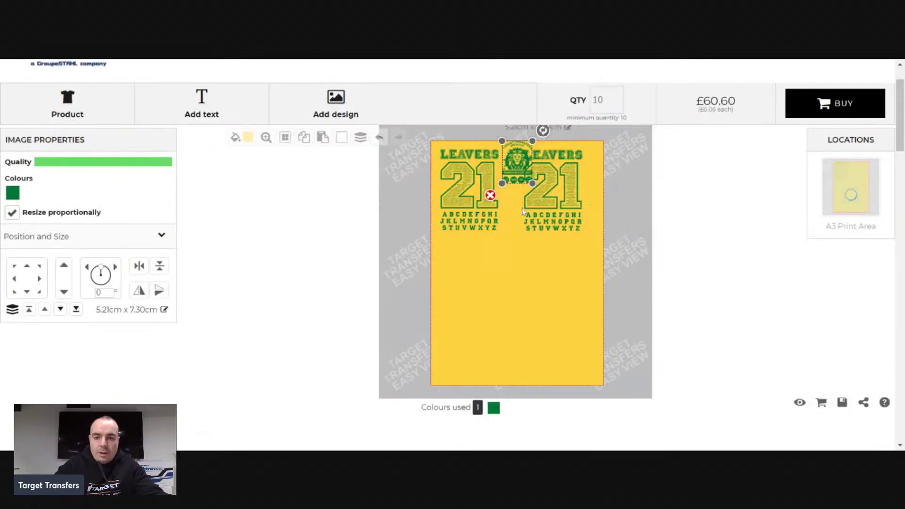
# Move the lion design beneath the first LEAVERS 21 design, leaving a small gap between them
pyautogui.moveTo(516, 161); pyautogui.dragTo(451, 255)
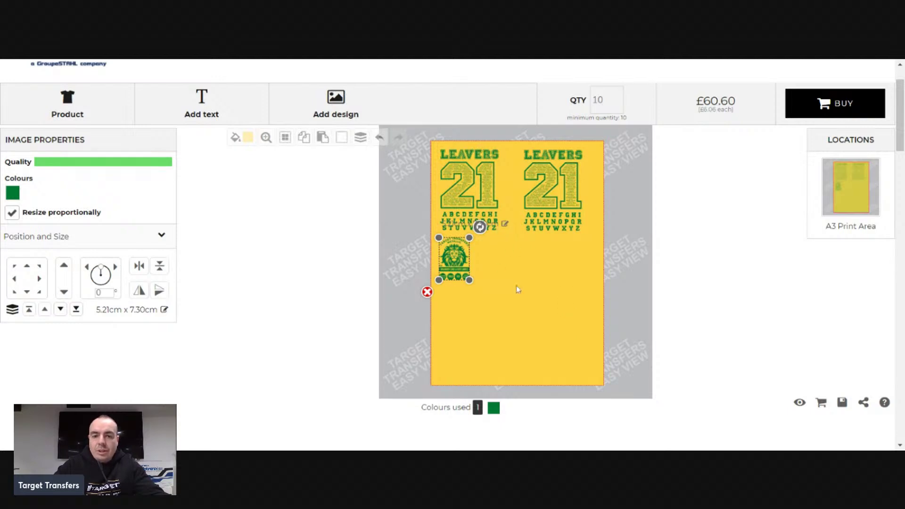
pyautogui.moveTo(464, 270); pyautogui.dragTo(469, 292)
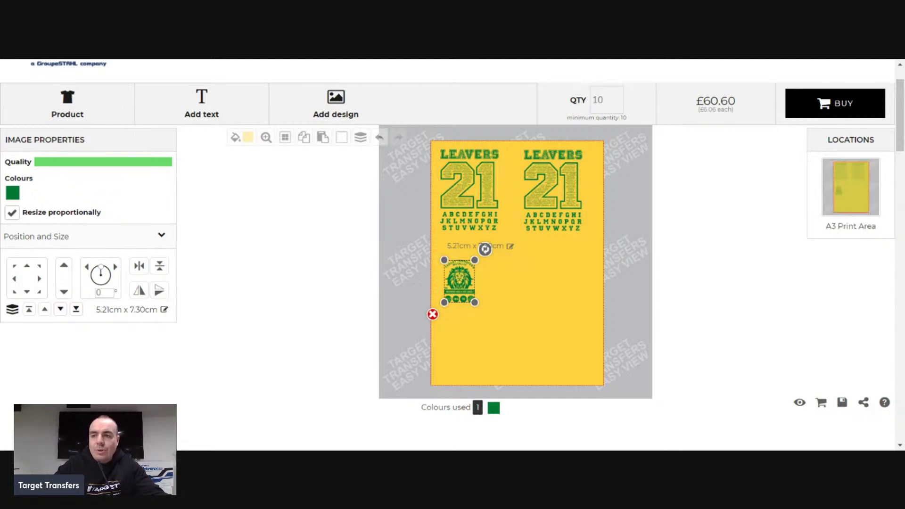
pyautogui.press('Up')
pyautogui.press('Up')
pyautogui.press('Up')
pyautogui.press('Up')
pyautogui.press('Up')
pyautogui.press('Up')
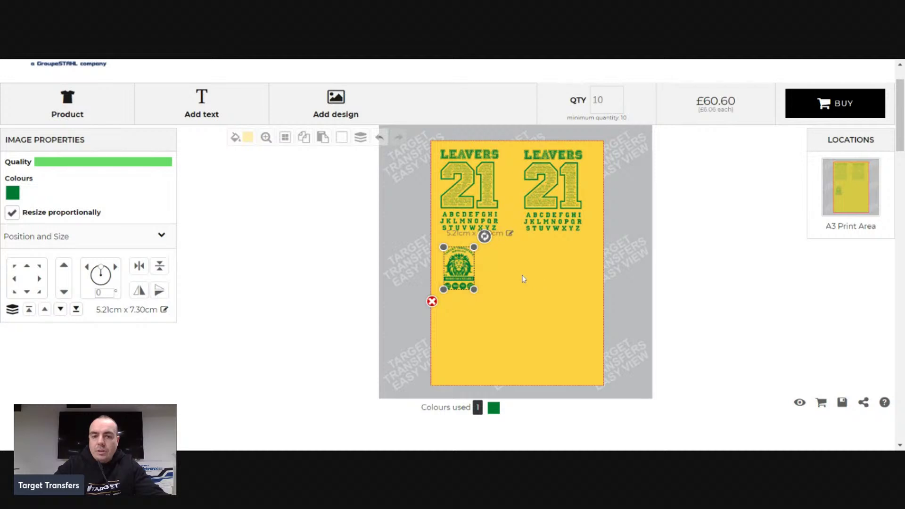
# Duplicate the lion design, place the copy beneath the second LEAVERS 21 design and level the original with it
pyautogui.click(304, 142)
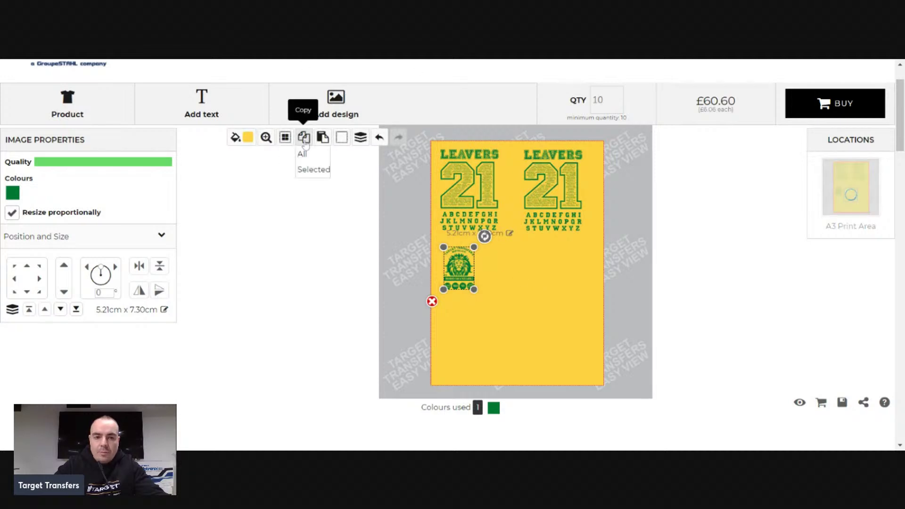
pyautogui.click(318, 160)
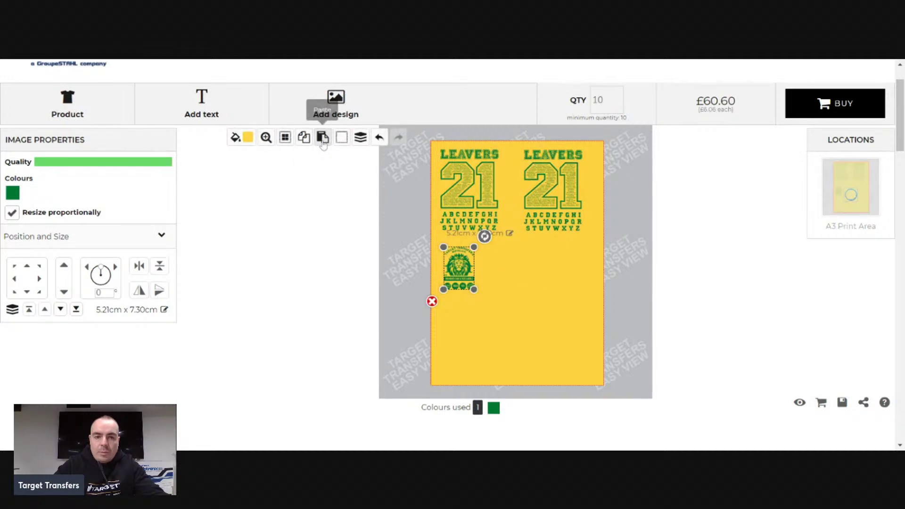
pyautogui.click(541, 287)
pyautogui.hotkey('ctrl', 'v')
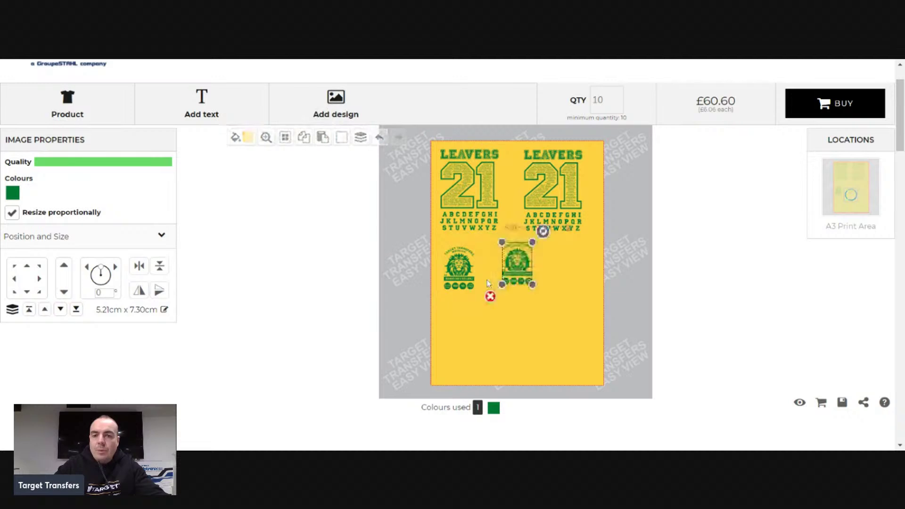
pyautogui.moveTo(521, 264); pyautogui.dragTo(554, 257)
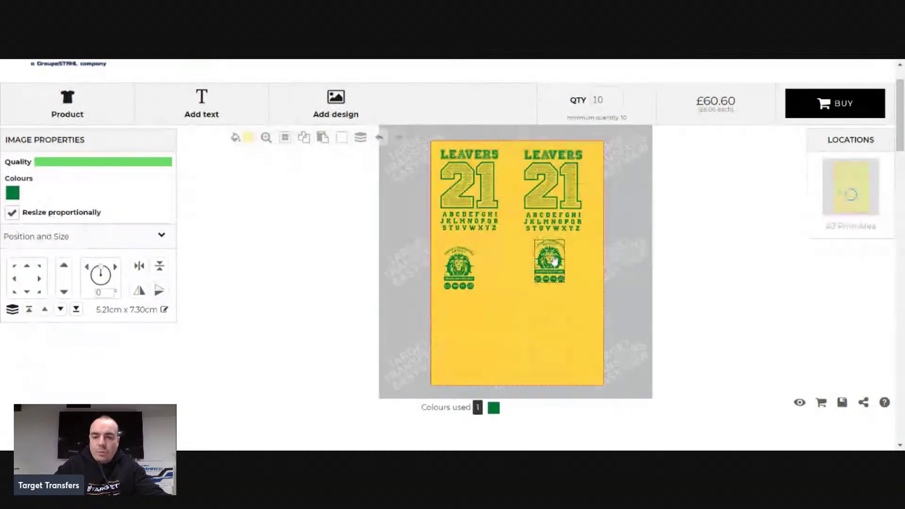
pyautogui.moveTo(458, 266); pyautogui.dragTo(462, 259)
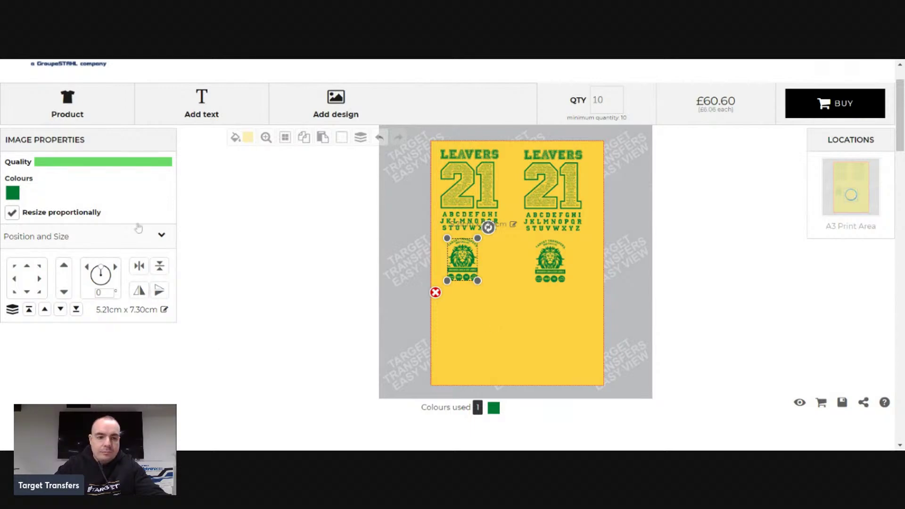
pyautogui.click(283, 219)
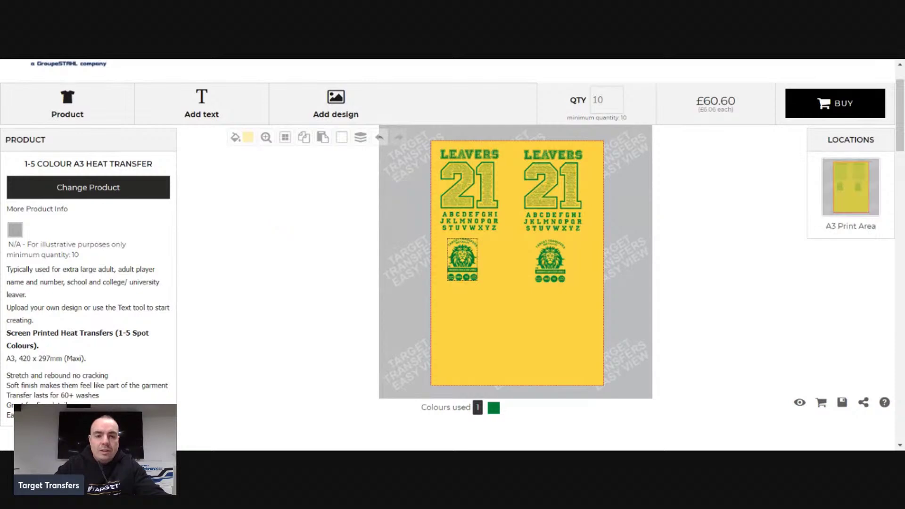
# Add the text "Easy View" and place it below the two lion designs
pyautogui.click(196, 110)
pyautogui.click(451, 361)
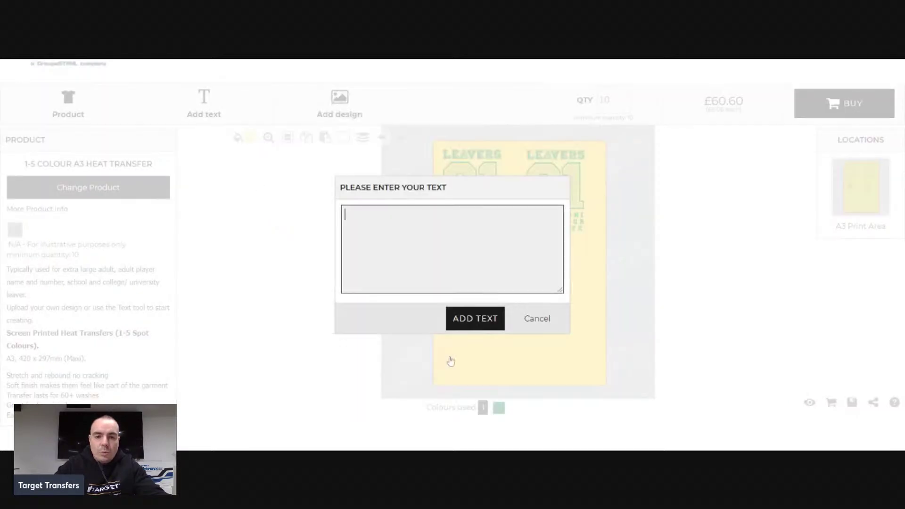
pyautogui.write('E')
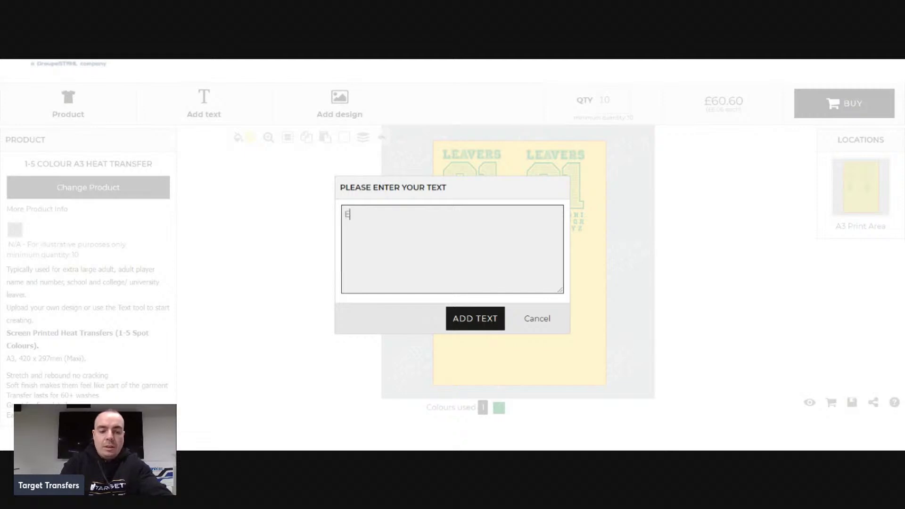
pyautogui.write('asy View')
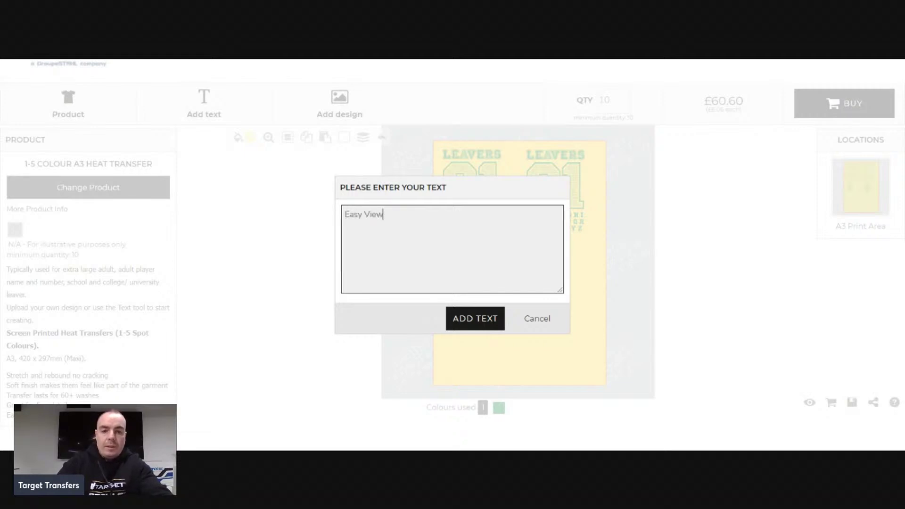
pyautogui.click(500, 315)
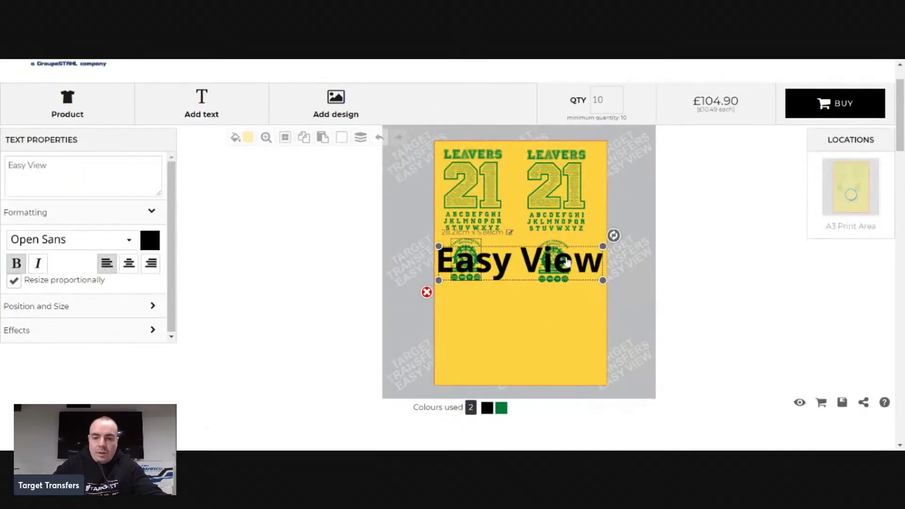
pyautogui.moveTo(567, 263); pyautogui.dragTo(567, 315)
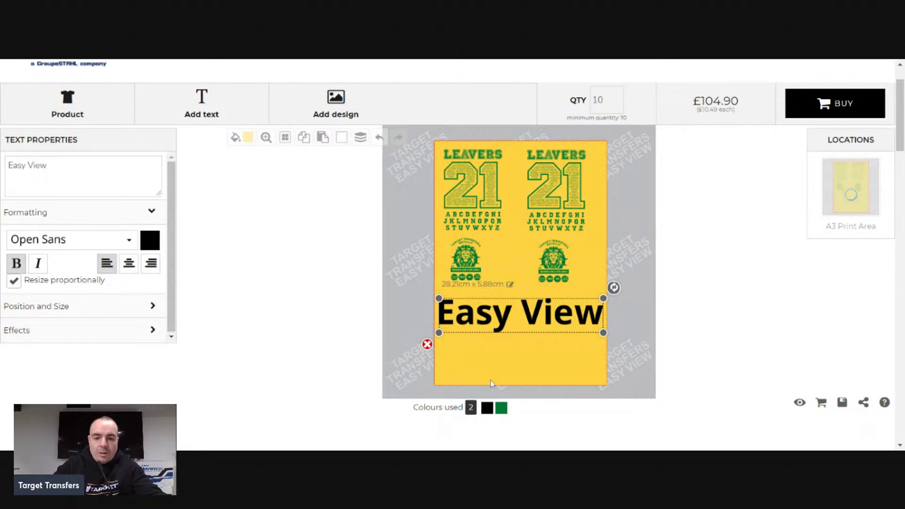
# Recolour the "Easy View" text to Tree Green Shimmer from the Target Festive Palette
pyautogui.click(150, 243)
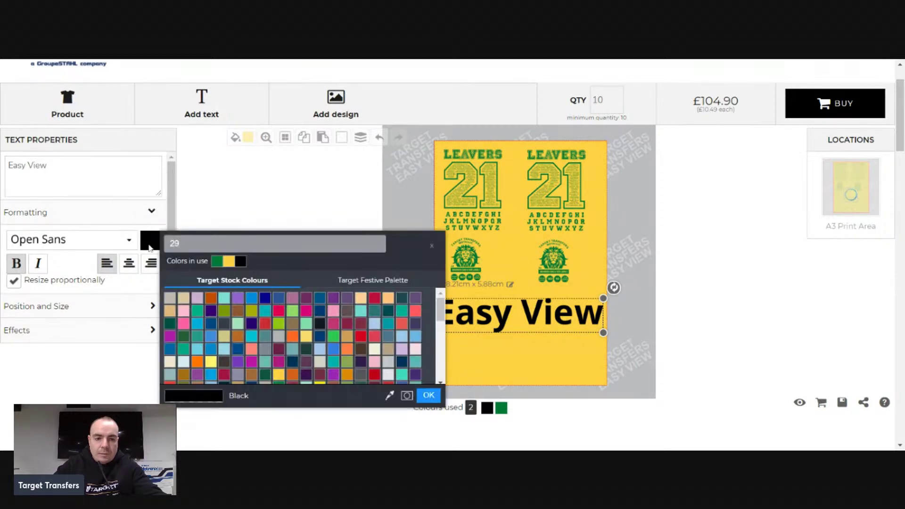
pyautogui.click(355, 281)
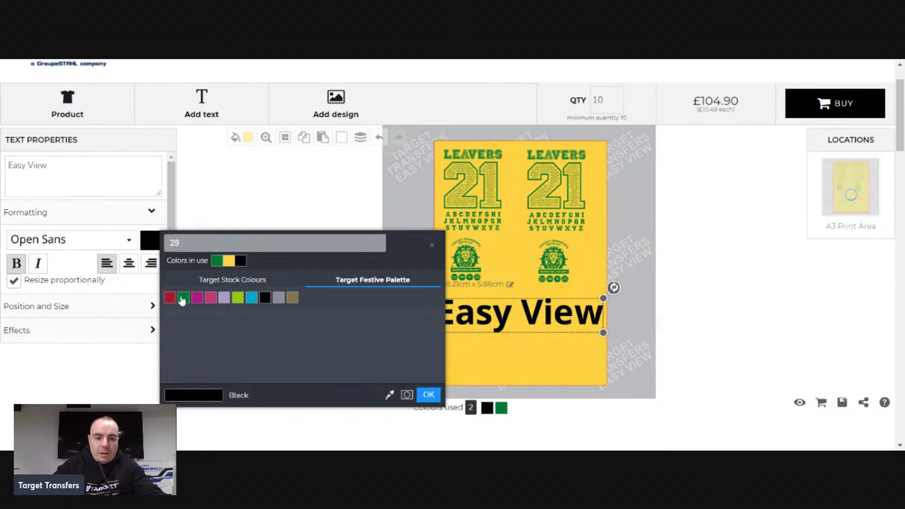
pyautogui.click(183, 297)
pyautogui.click(427, 394)
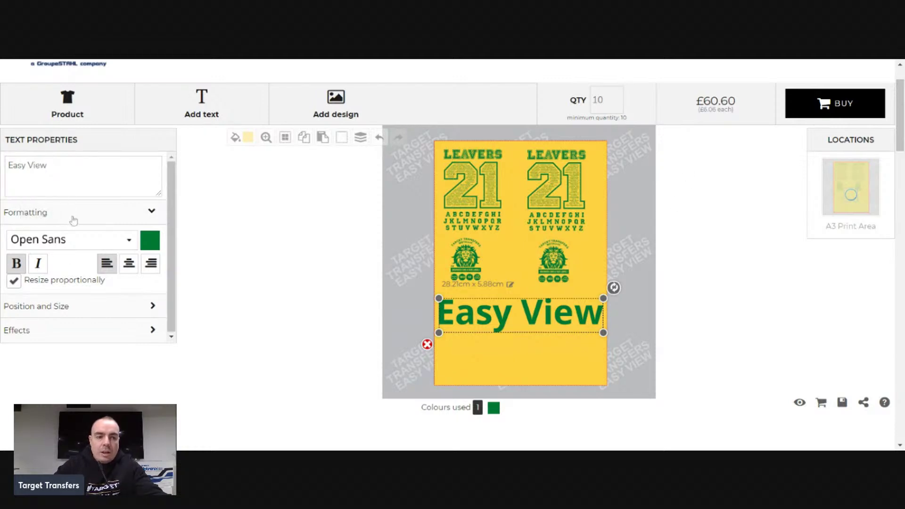
# Set the "Easy View" text's font to the sans serif Actor, with bold off and italic on
pyautogui.click(116, 217)
pyautogui.click(105, 218)
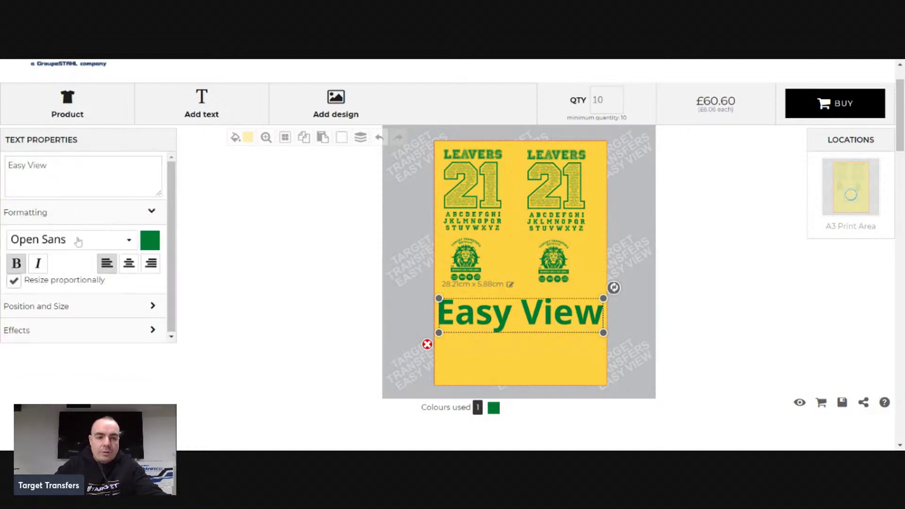
pyautogui.click(73, 242)
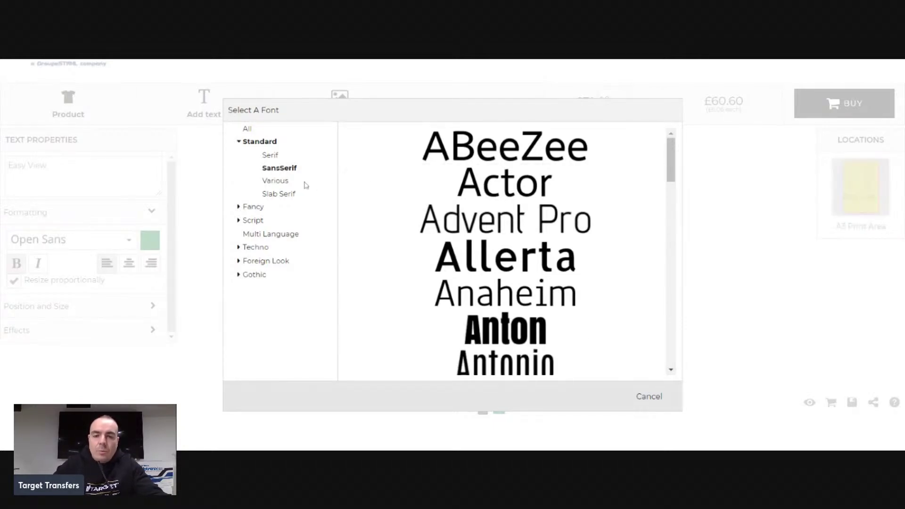
pyautogui.click(485, 185)
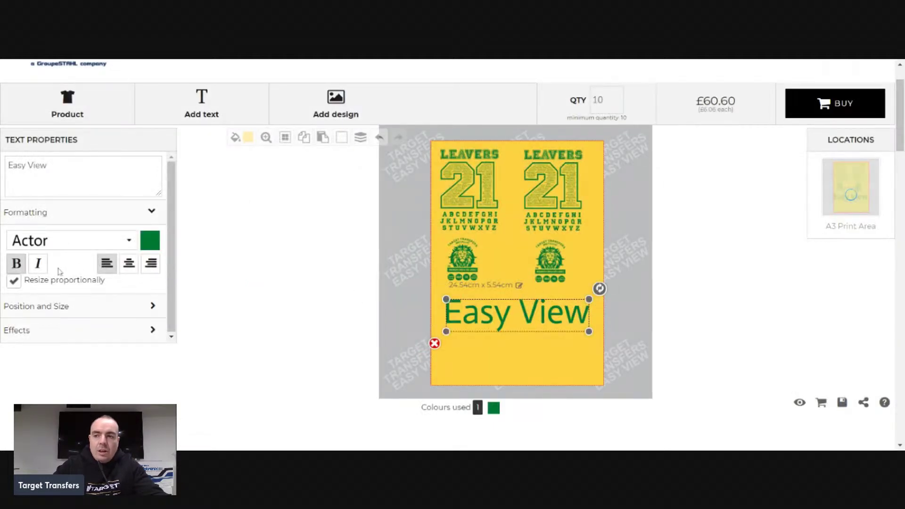
pyautogui.click(17, 264)
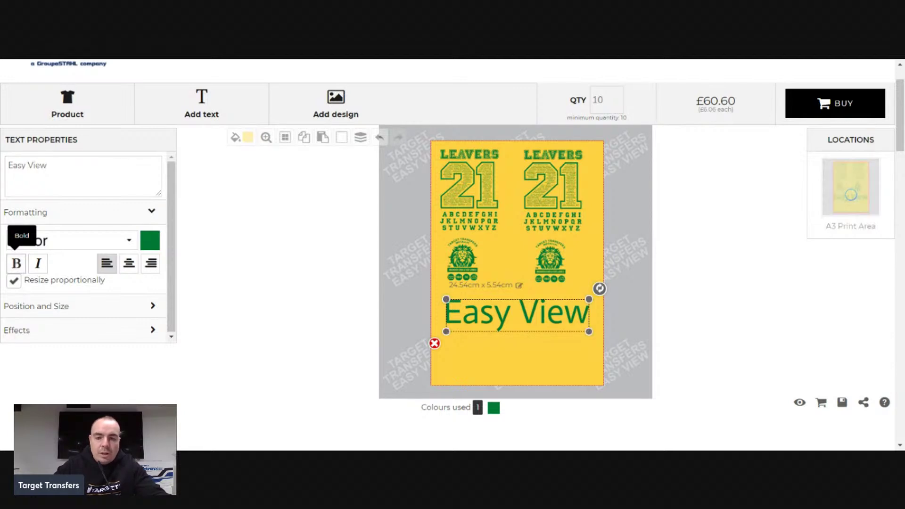
pyautogui.click(38, 263)
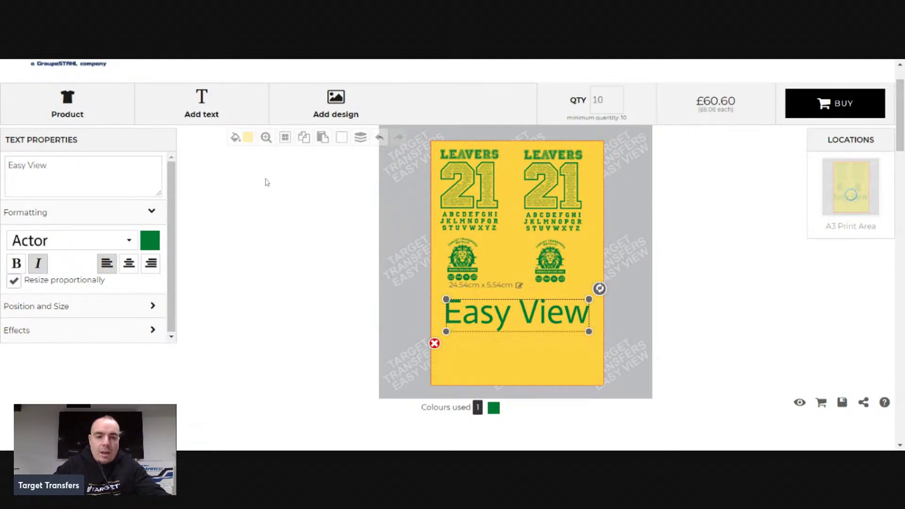
# Break the "Easy View" text onto two lines, with "View" under "Easy"
pyautogui.click(28, 165)
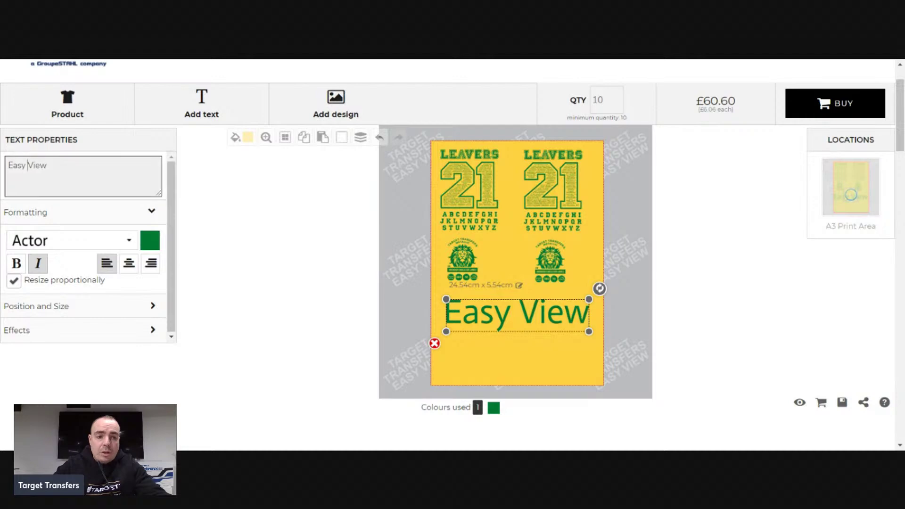
pyautogui.press('Return')
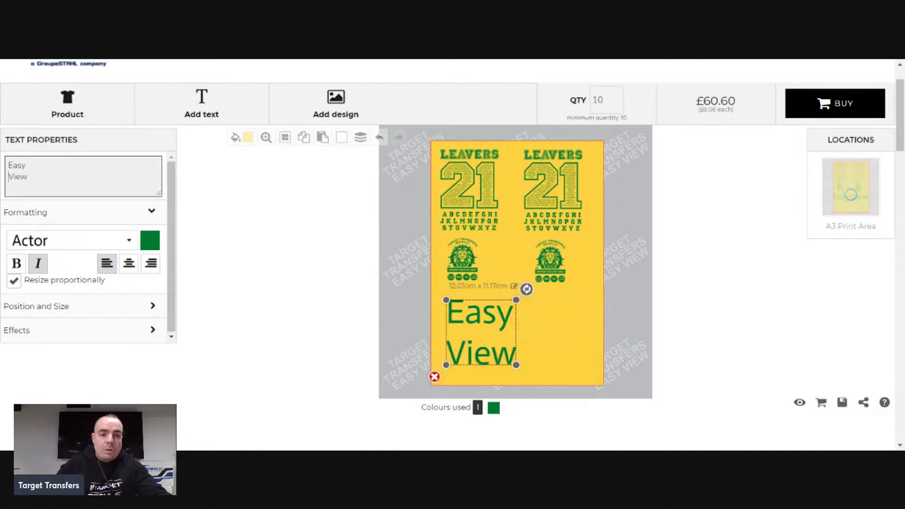
# Centre-align the two lines of the "Easy View" text
pyautogui.click(131, 265)
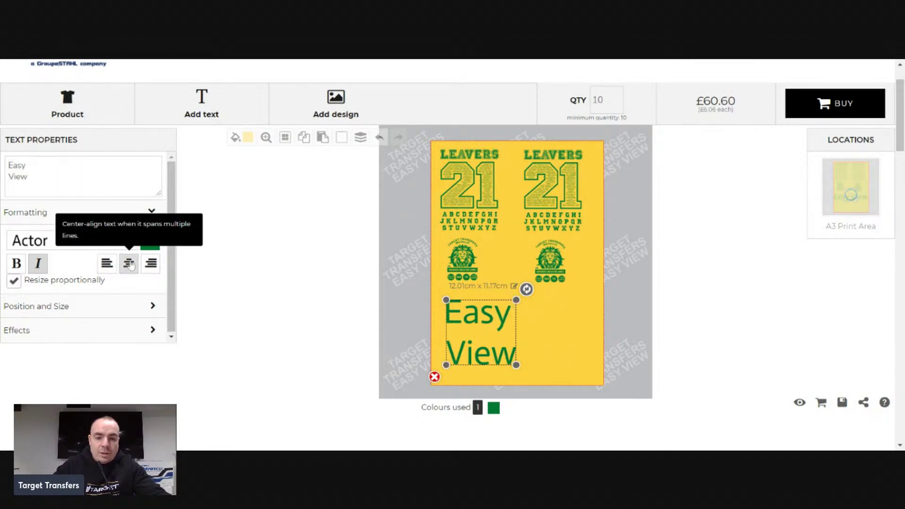
pyautogui.click(151, 267)
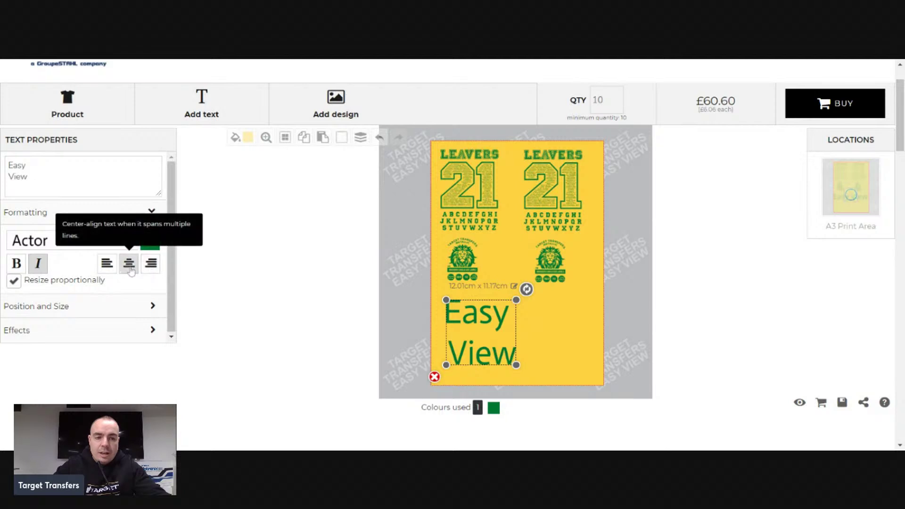
pyautogui.click(129, 263)
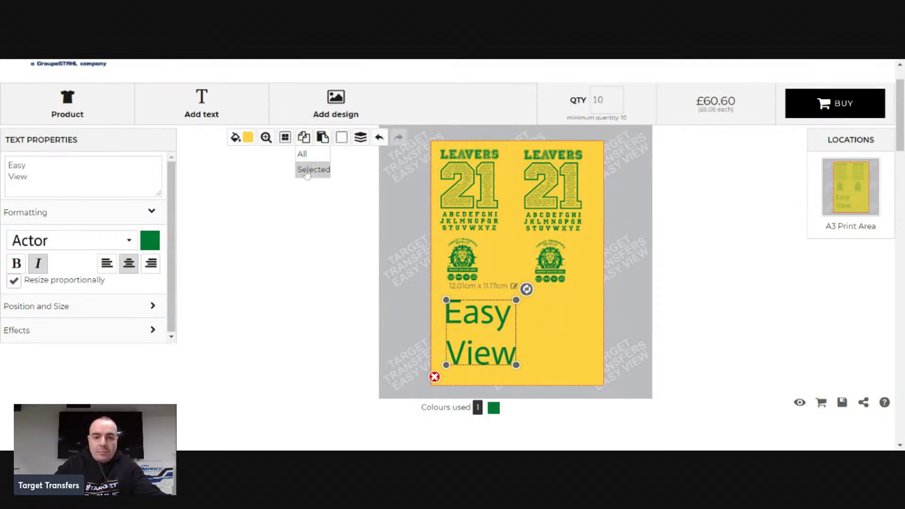
# Duplicate the two-line "Easy View" text and place the copy beside the original, under the second lion design
pyautogui.click(315, 162)
pyautogui.click(323, 137)
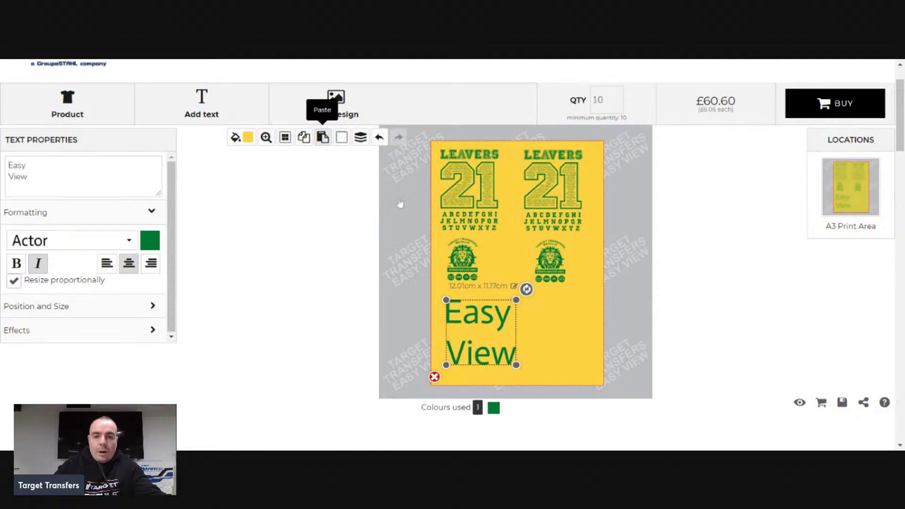
pyautogui.moveTo(520, 255); pyautogui.dragTo(561, 322)
pyautogui.click(622, 202)
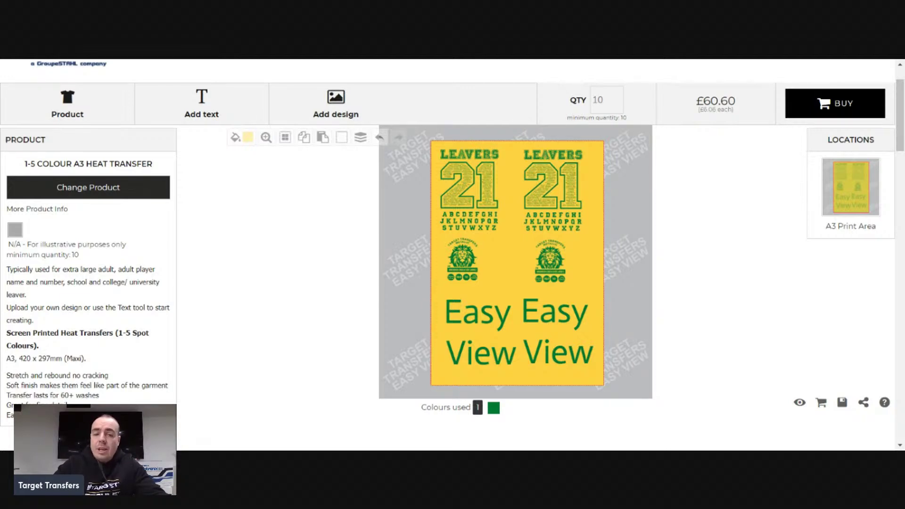
pyautogui.scroll(-1, 620, 183)
pyautogui.scroll(3, 620, 183)
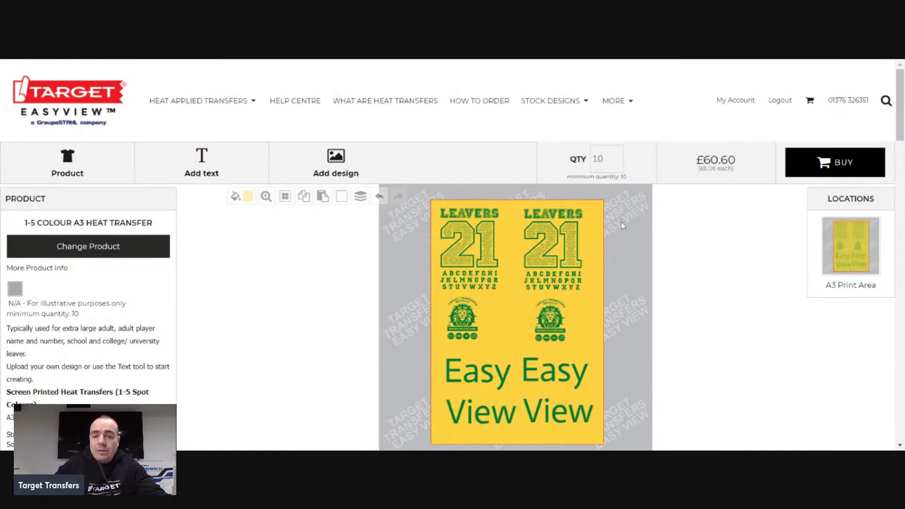
pyautogui.scroll(-1, 621, 225)
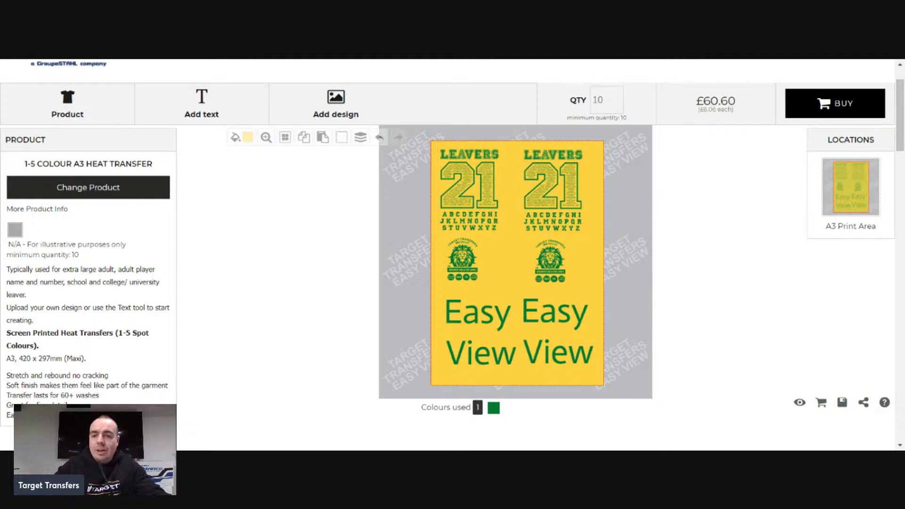
pyautogui.scroll(2, 630, 199)
pyautogui.scroll(-2, 630, 200)
pyautogui.scroll(2, 630, 200)
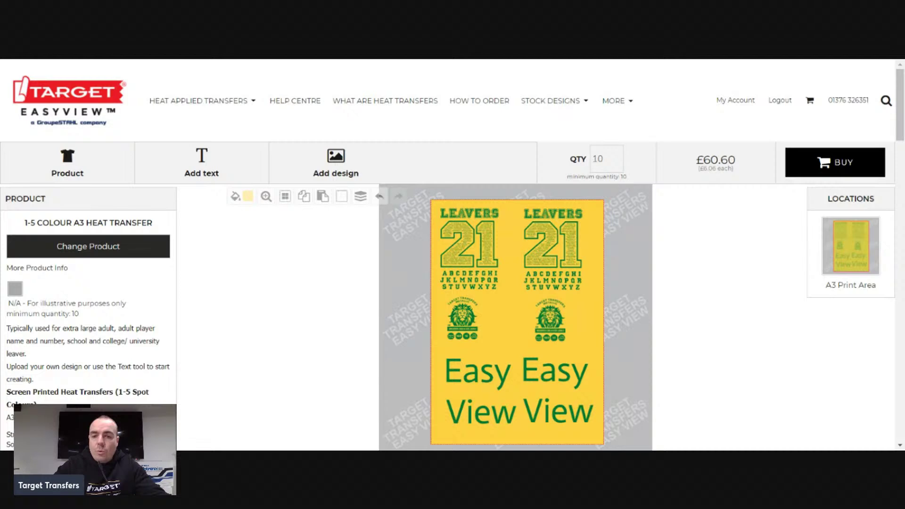
pyautogui.scroll(-2, 640, 243)
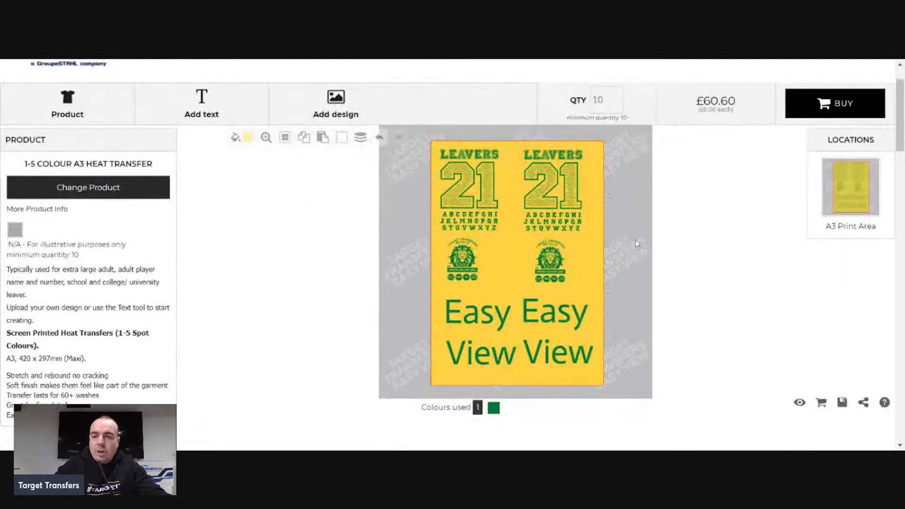
pyautogui.scroll(2, 636, 242)
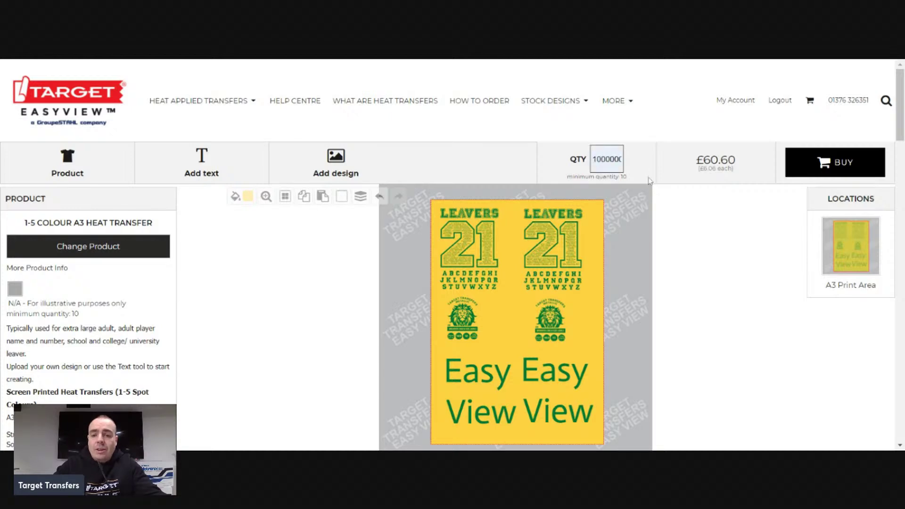
# Try an order quantity of 100 for the transfer and return it to 10
pyautogui.click(751, 247)
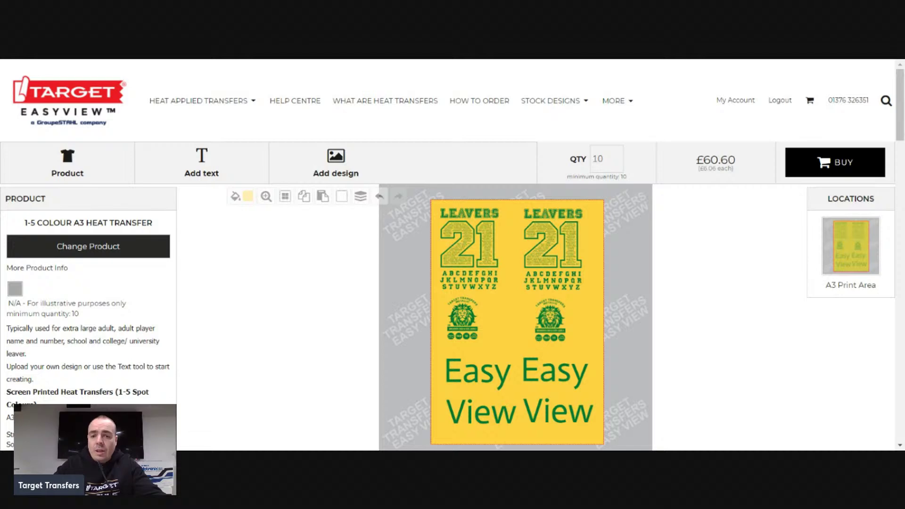
pyautogui.click(606, 159)
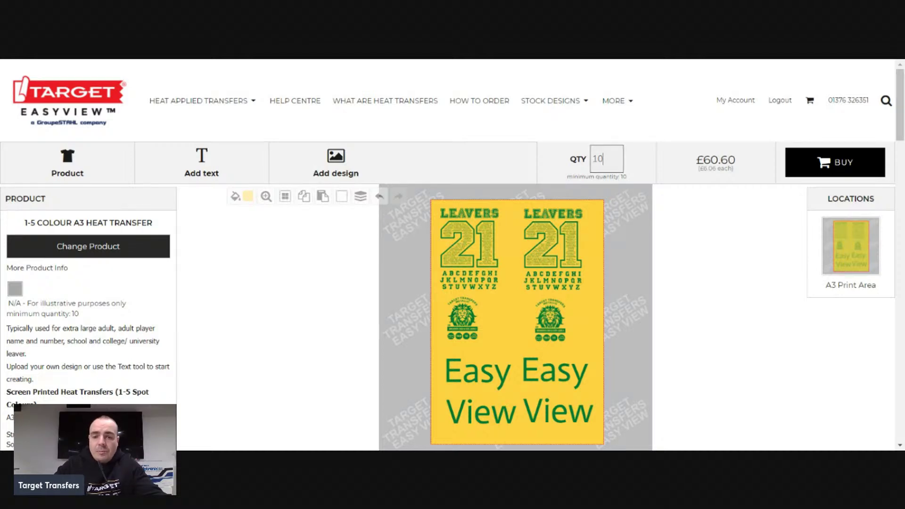
pyautogui.write('0')
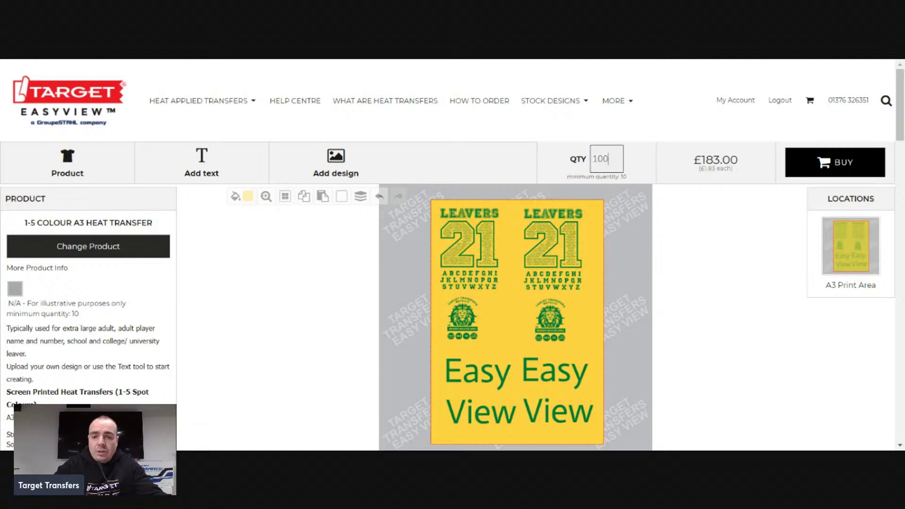
pyautogui.press('BackSpace')
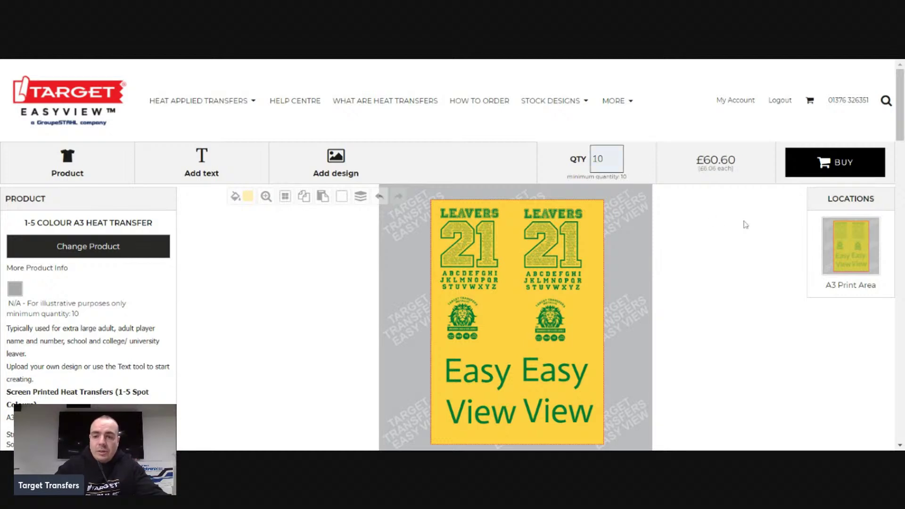
pyautogui.click(746, 224)
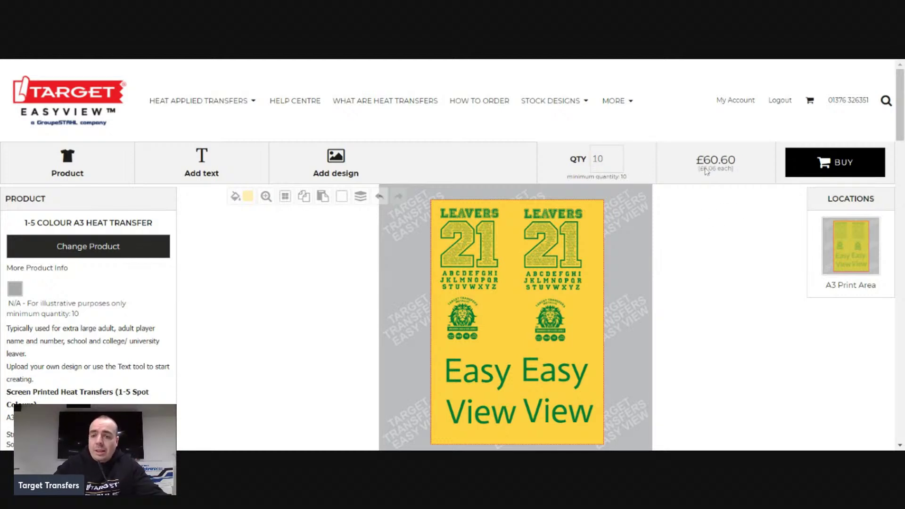
# Set the transfer's order quantity to 100 to compare the price
pyautogui.scroll(-1, 709, 173)
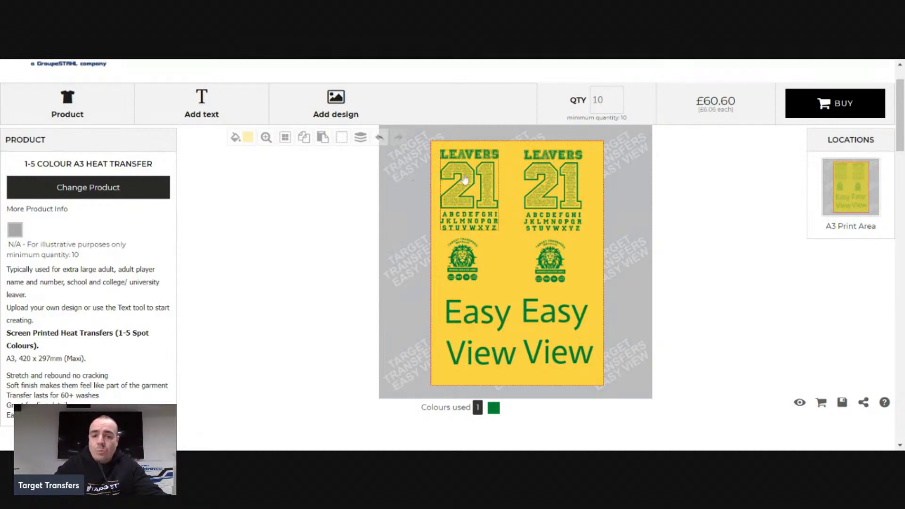
pyautogui.scroll(2, 607, 171)
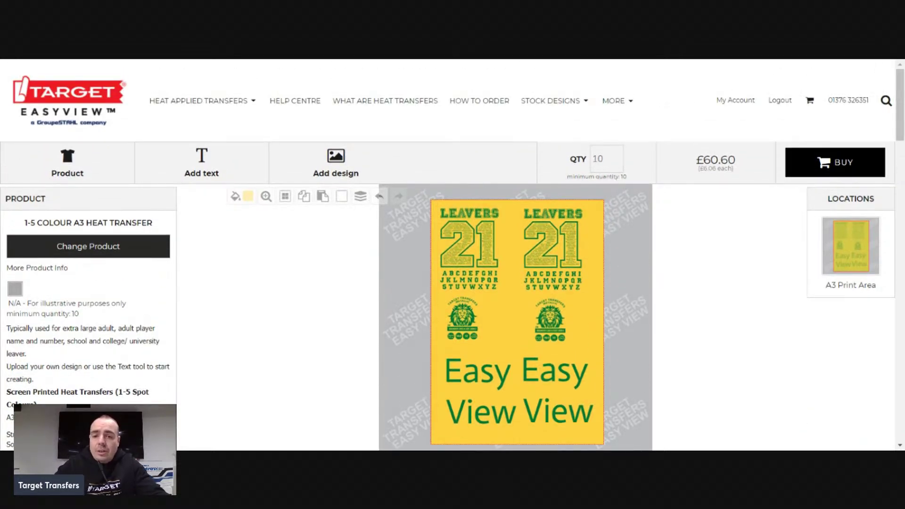
pyautogui.click(607, 159)
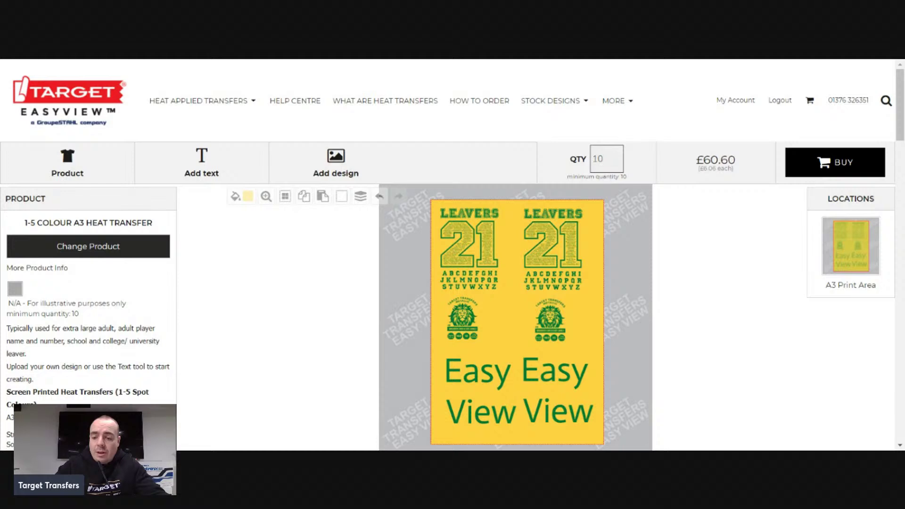
pyautogui.write('0')
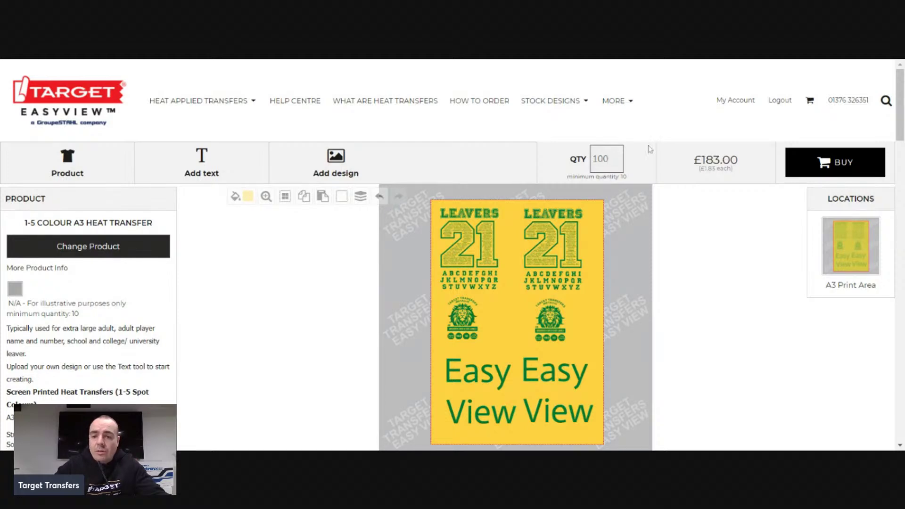
pyautogui.click(710, 211)
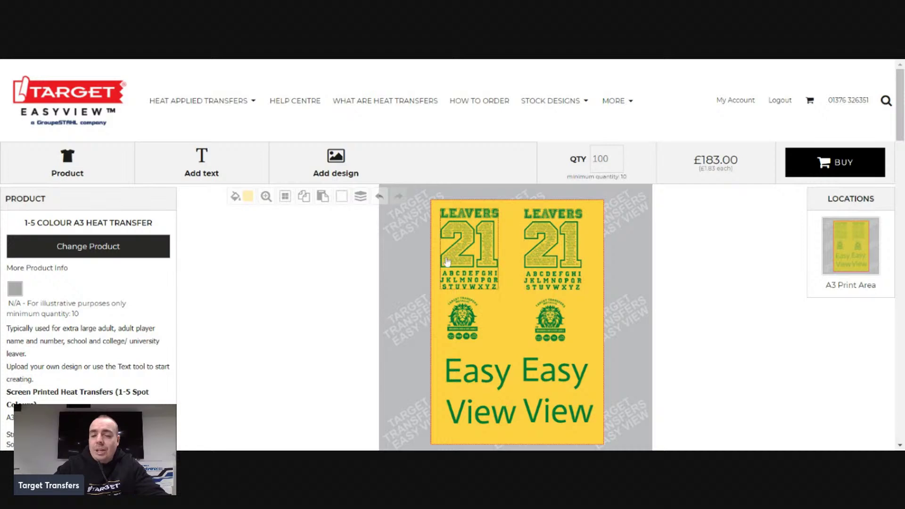
# Raise the transfer's order quantity to 1000 to compare the price
pyautogui.scroll(-1, 425, 249)
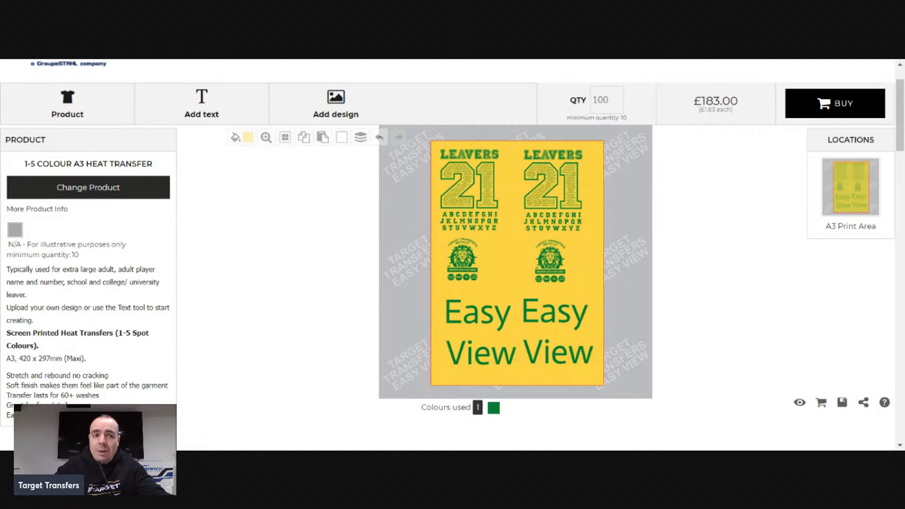
pyautogui.scroll(1, 654, 242)
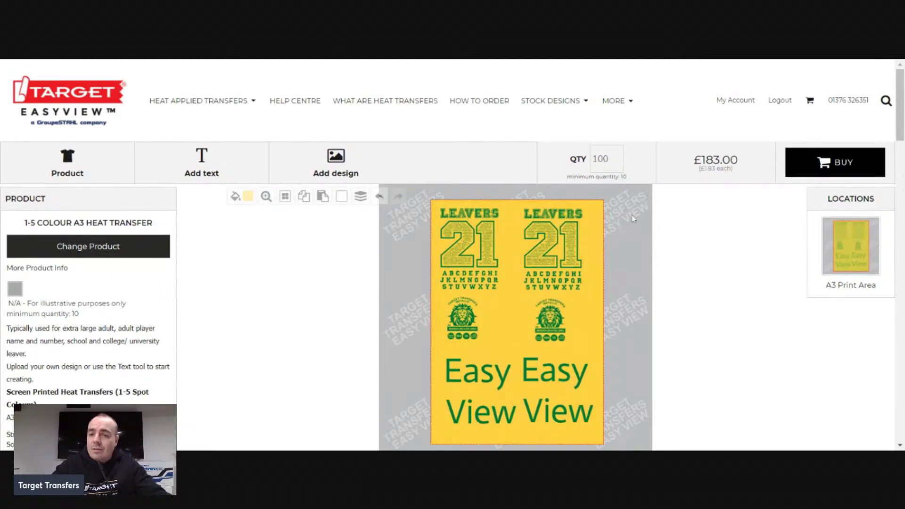
pyautogui.scroll(-1, 631, 226)
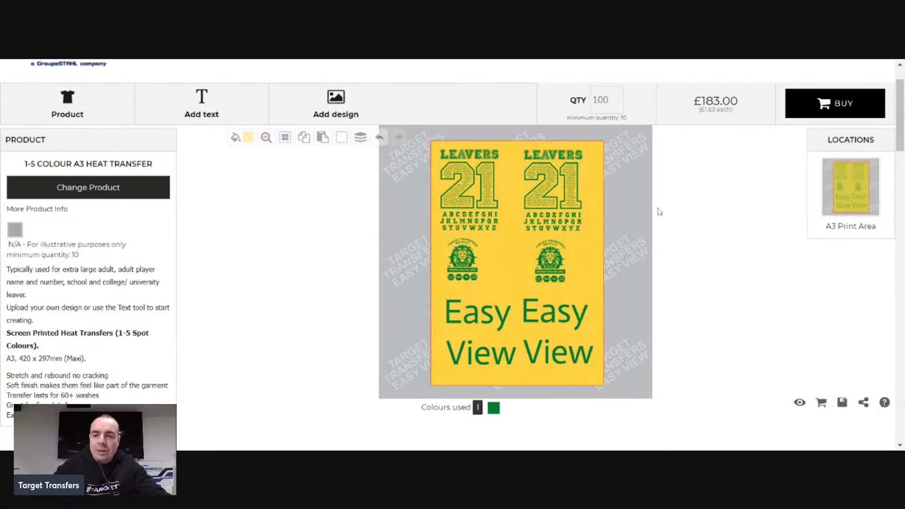
pyautogui.click(618, 101)
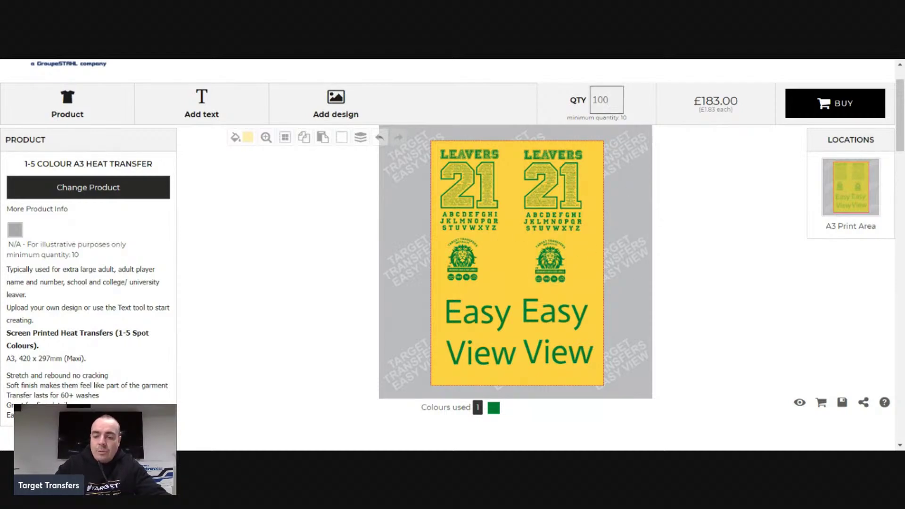
pyautogui.write('0')
pyautogui.click(617, 218)
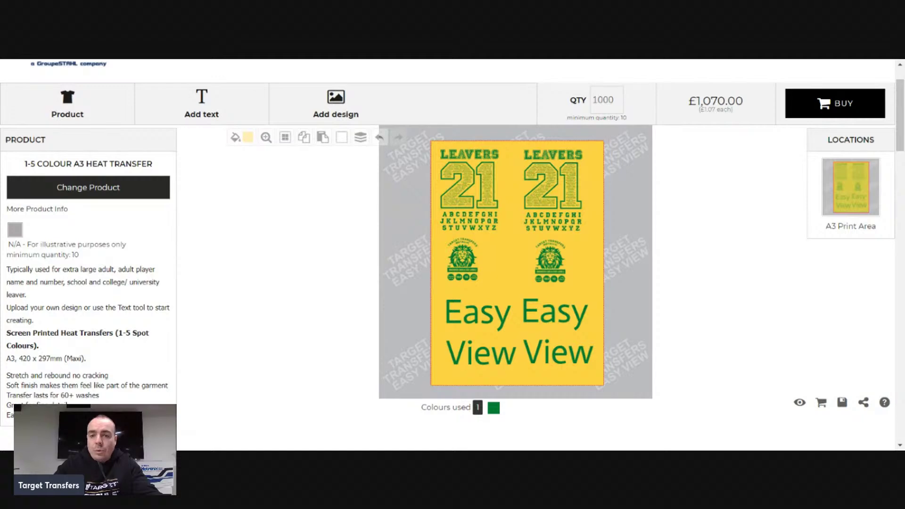
# Set the transfer's order quantity to 500
pyautogui.click(612, 100)
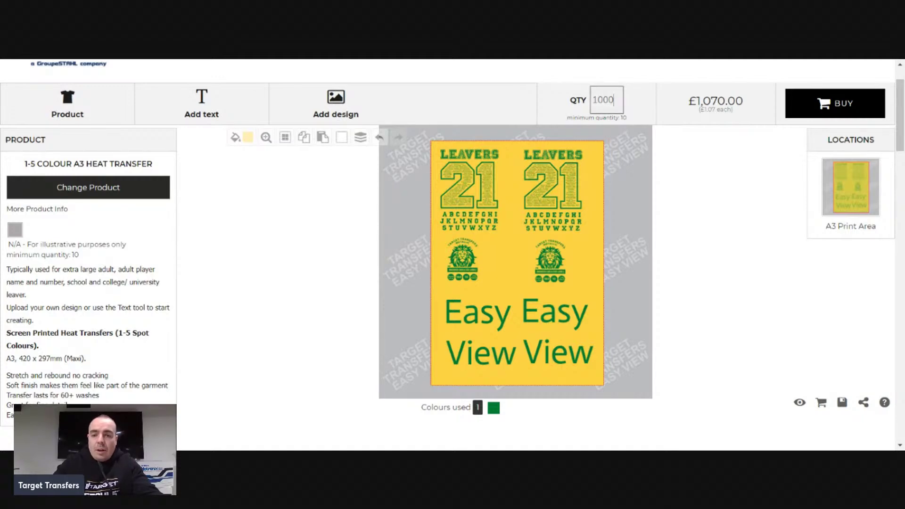
pyautogui.press('BackSpace')
pyautogui.press('BackSpace')
pyautogui.press('BackSpace')
pyautogui.press('BackSpace')
pyautogui.write('500')
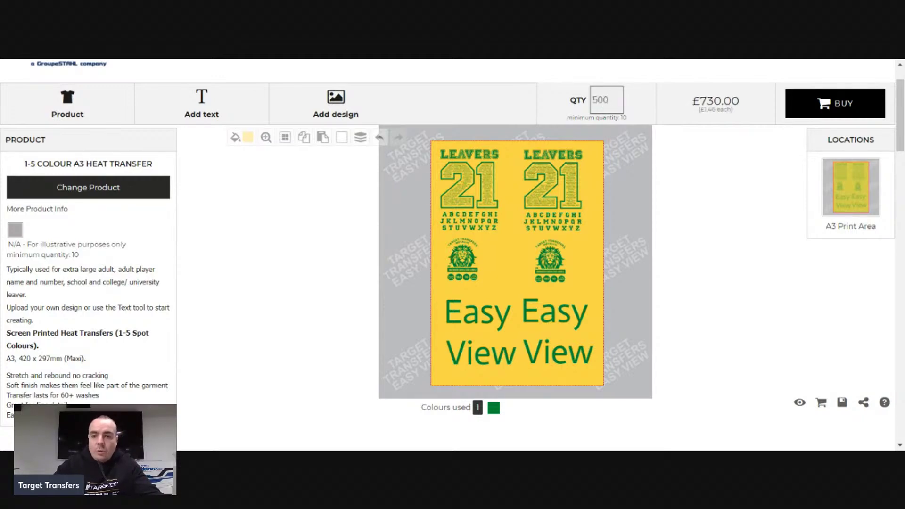
pyautogui.click(631, 192)
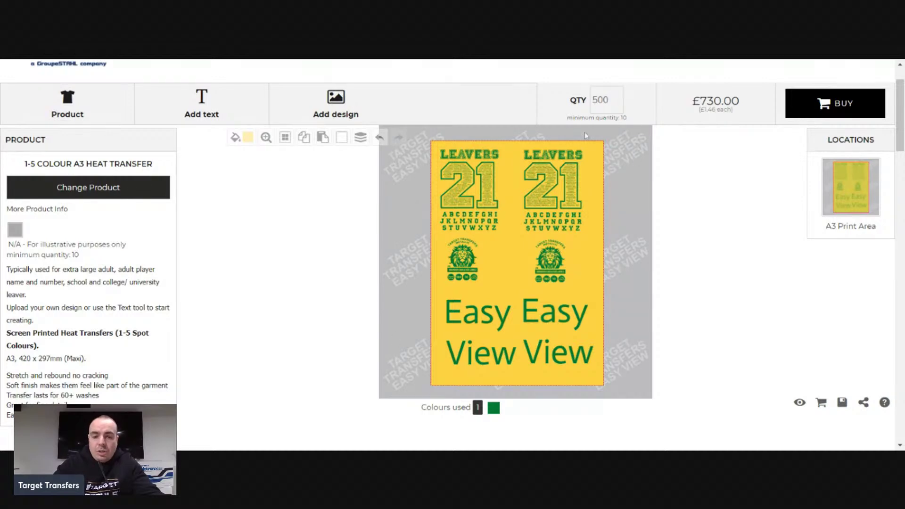
# Add the finished A3 heat transfer to the cart and proceed to the shopping cart page to review the order
pyautogui.scroll(1, 506, 199)
pyautogui.scroll(-1, 589, 207)
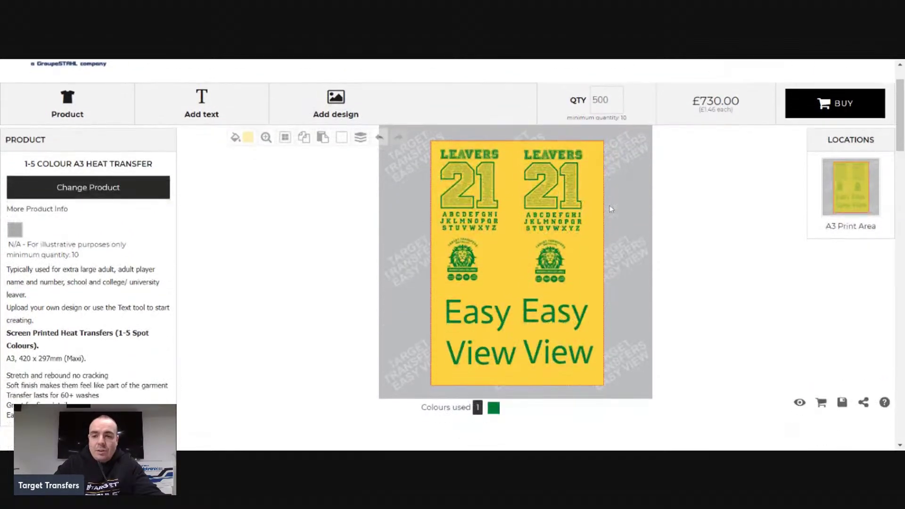
pyautogui.scroll(1, 611, 208)
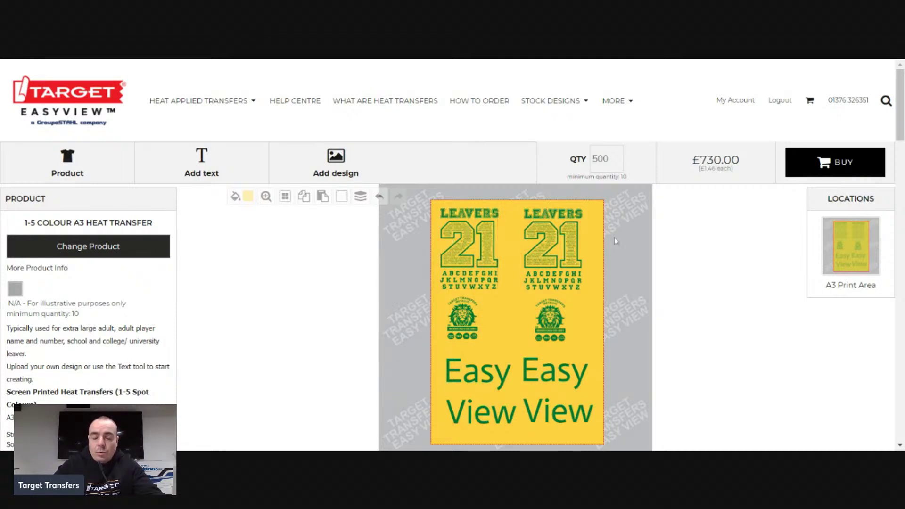
pyautogui.click(840, 168)
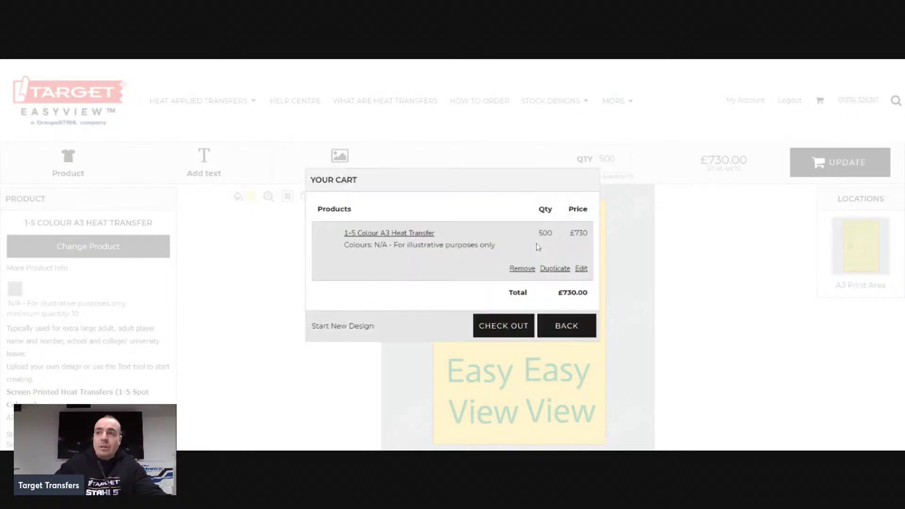
pyautogui.click(497, 333)
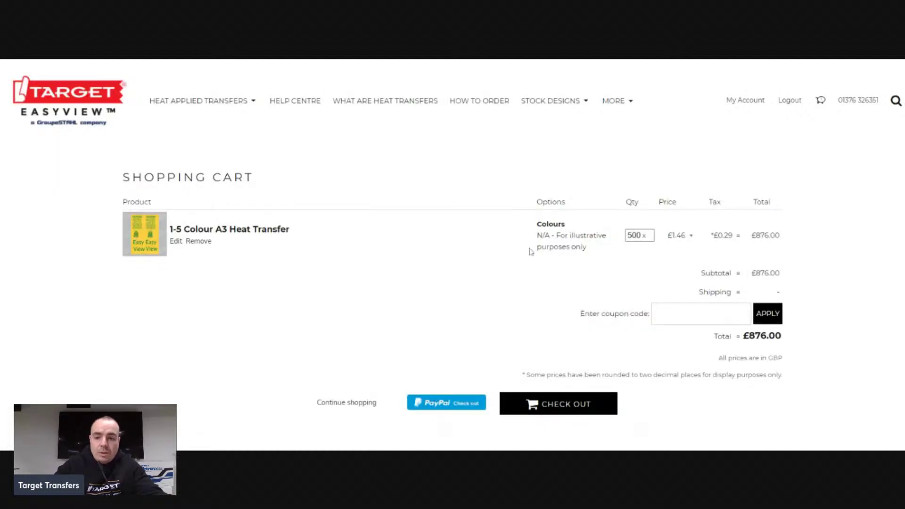
pyautogui.scroll(-1, 473, 277)
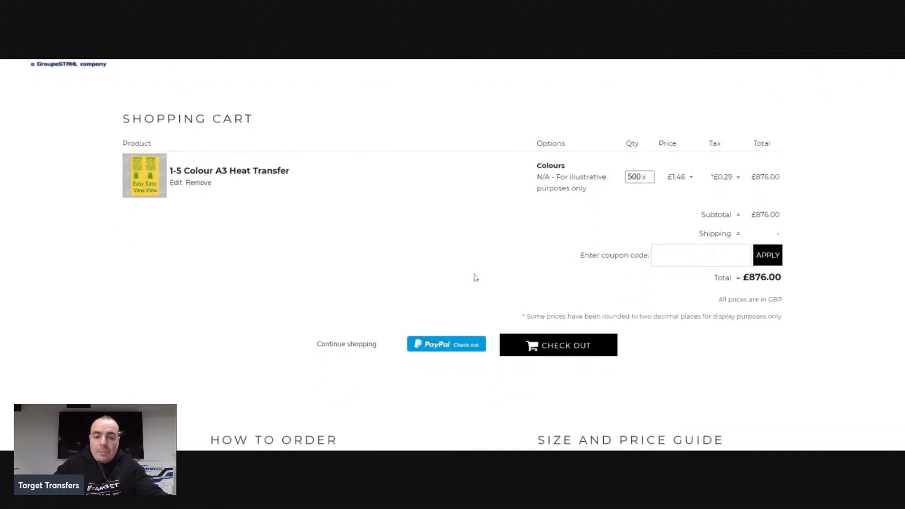
pyautogui.scroll(1, 473, 277)
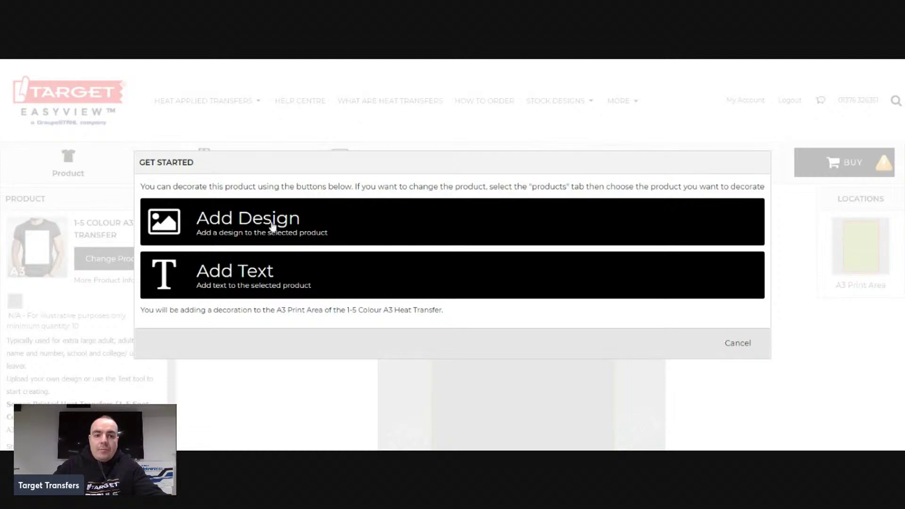
# Open a blank 1-5 Colour A3 Heat Transfer and dismiss the offer to add a design or text
pyautogui.click(738, 344)
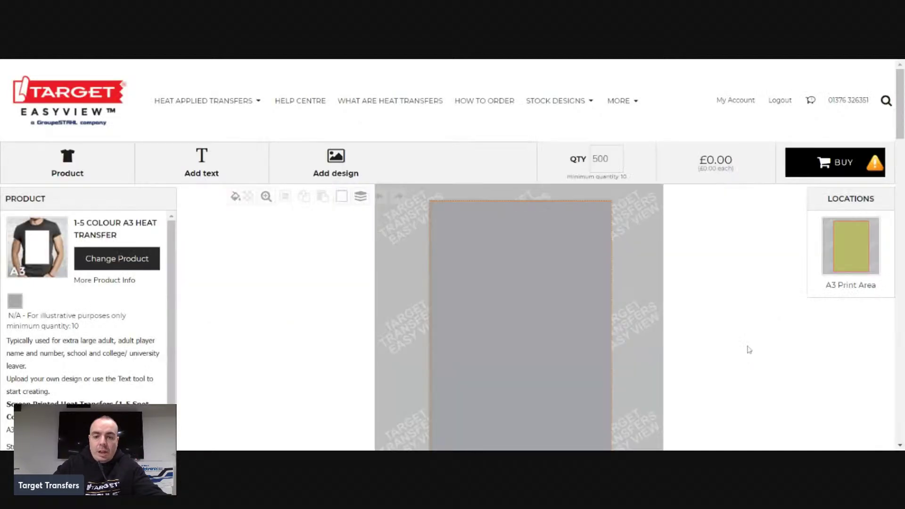
# Change the product to the UltraColour A3 Heat Transfer
pyautogui.scroll(-1, 200, 257)
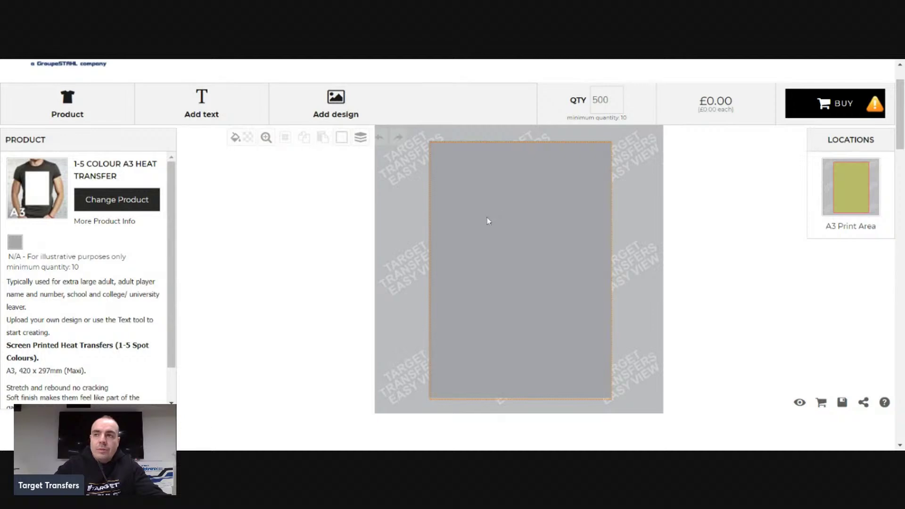
pyautogui.scroll(1, 487, 220)
pyautogui.scroll(-1, 278, 243)
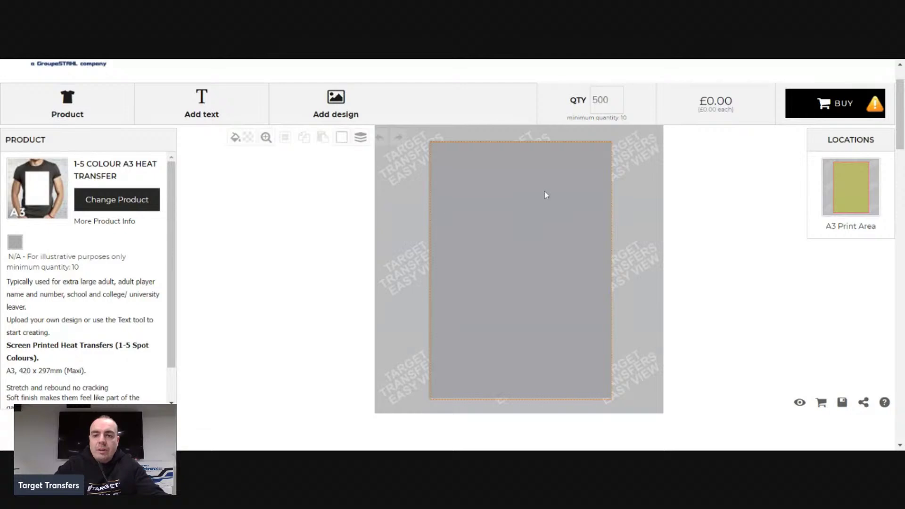
pyautogui.click(113, 203)
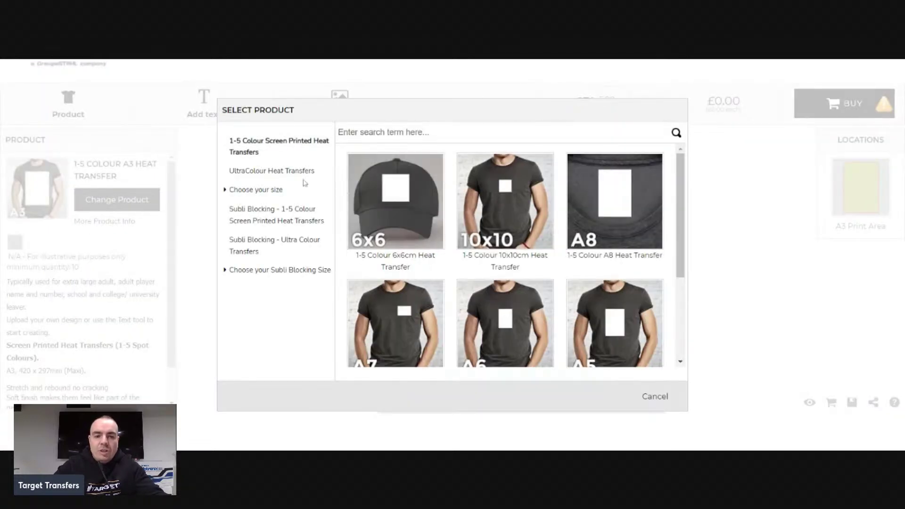
pyautogui.click(280, 172)
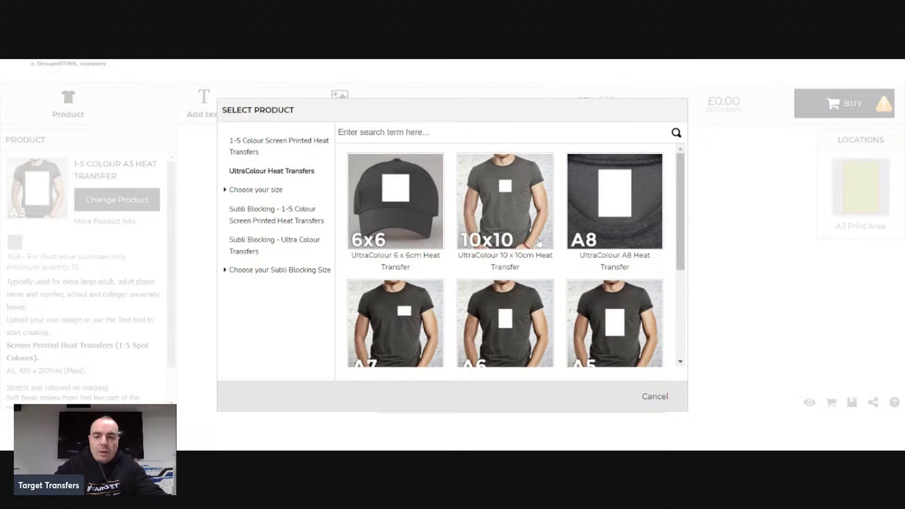
pyautogui.scroll(-3, 562, 281)
pyautogui.click(561, 282)
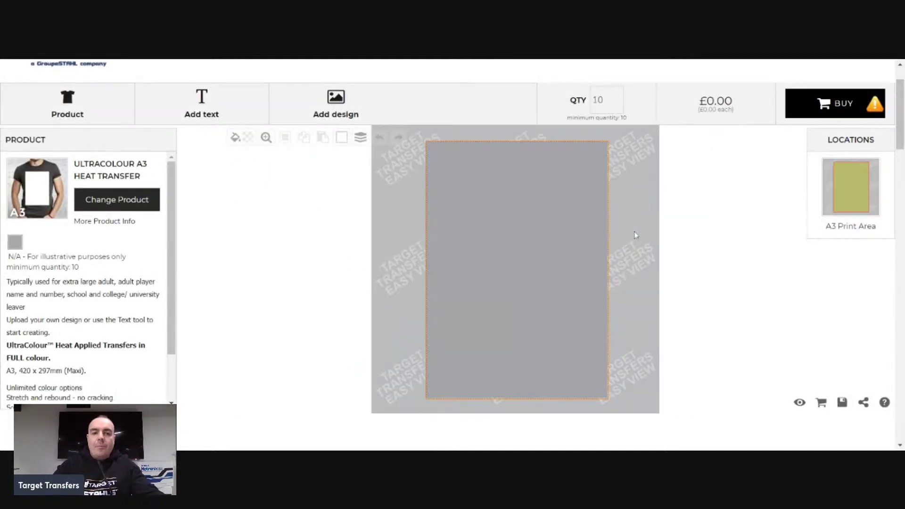
pyautogui.scroll(2, 635, 234)
pyautogui.scroll(-1, 613, 229)
pyautogui.scroll(1, 612, 229)
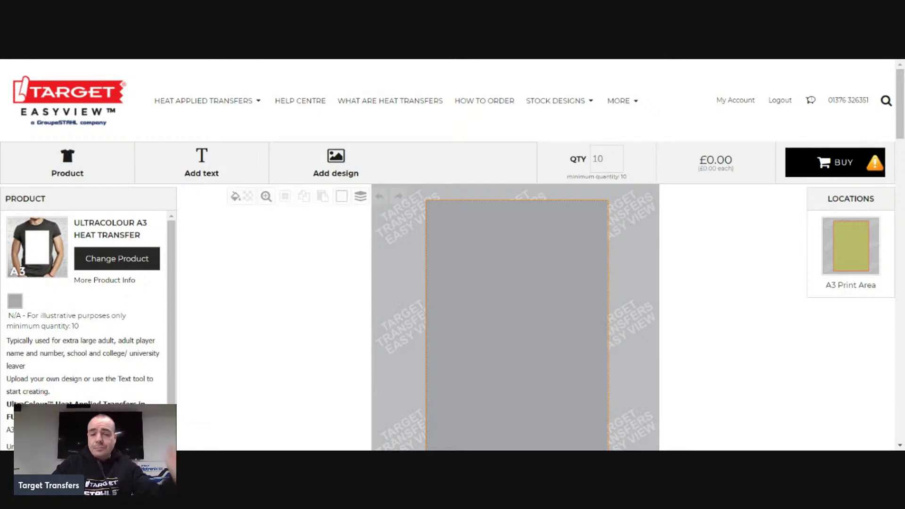
pyautogui.scroll(-2, 677, 247)
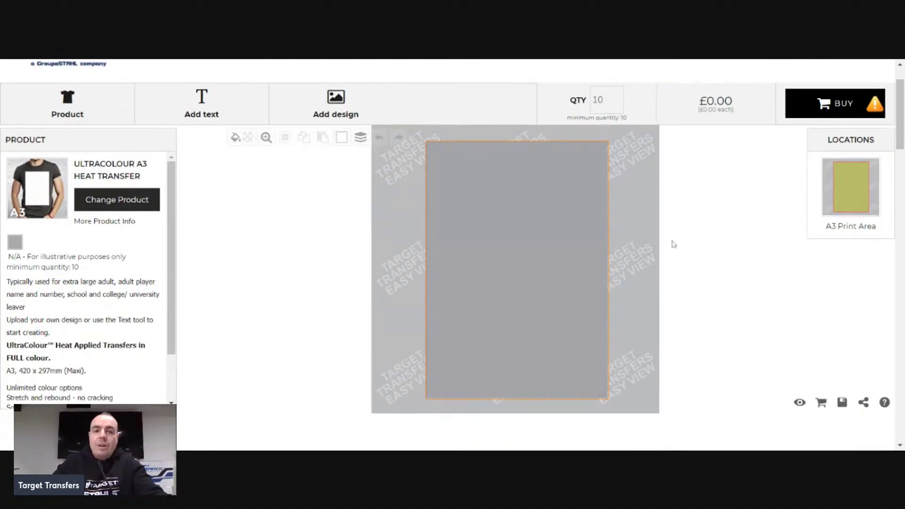
pyautogui.scroll(2, 677, 246)
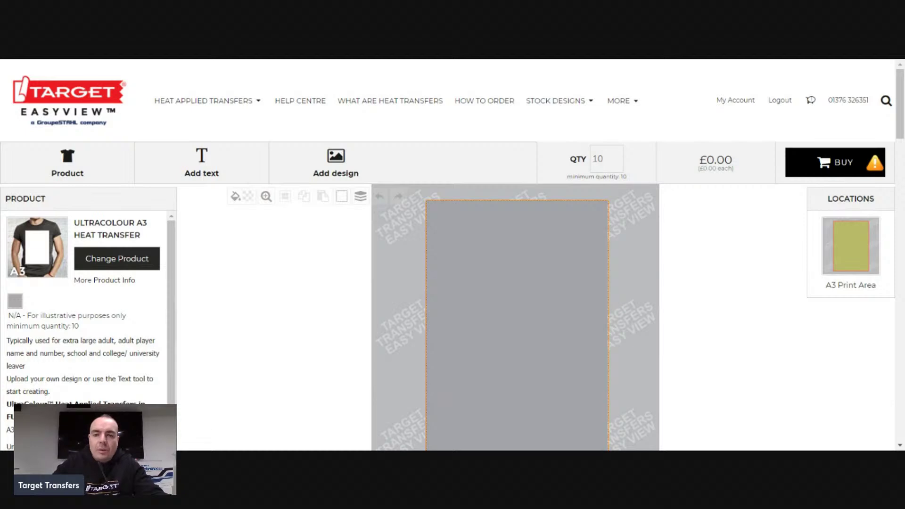
pyautogui.scroll(-2, 632, 257)
pyautogui.scroll(2, 632, 257)
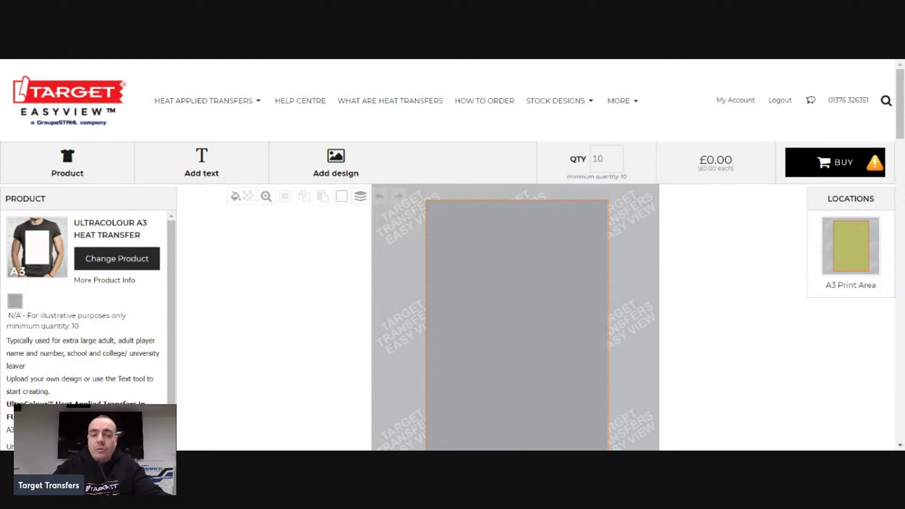
pyautogui.scroll(-2, 628, 271)
pyautogui.scroll(2, 628, 271)
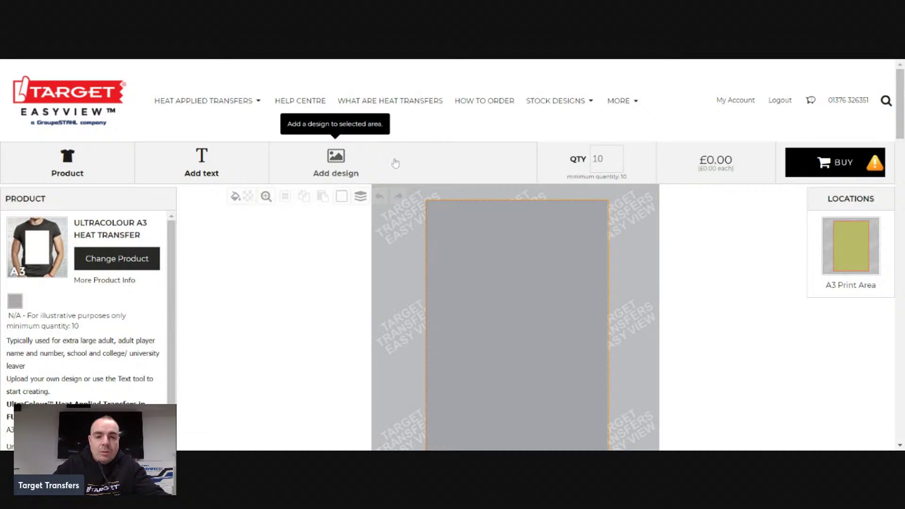
# Add the MedLife Generic Sample as an UltraColour design and place it near the top of the A3 print area
pyautogui.click(336, 164)
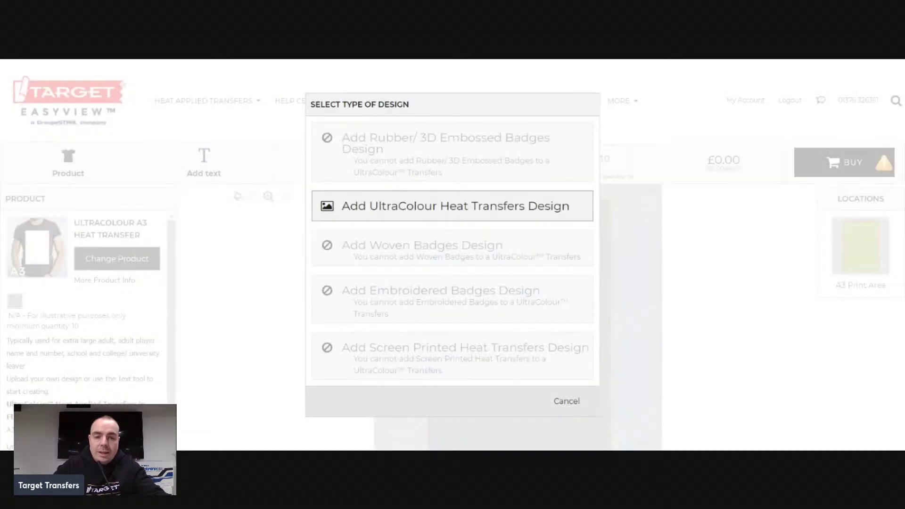
pyautogui.click(408, 209)
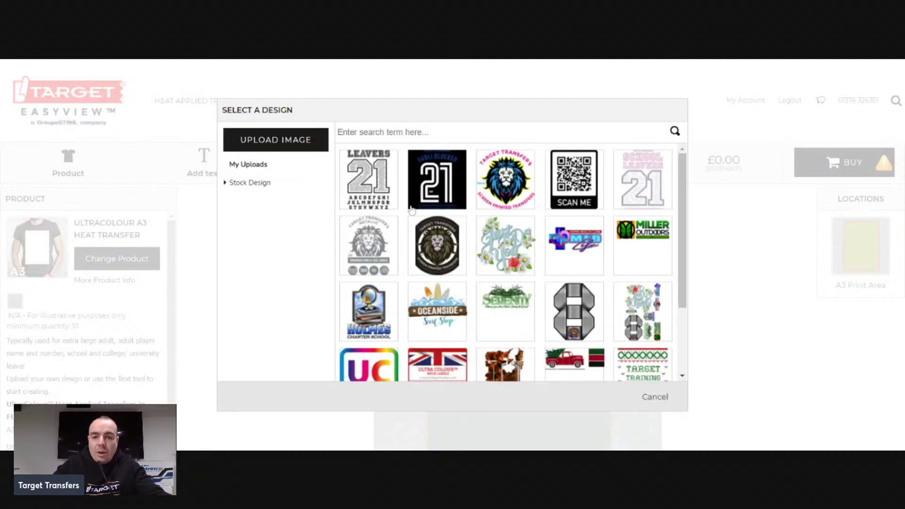
pyautogui.click(576, 245)
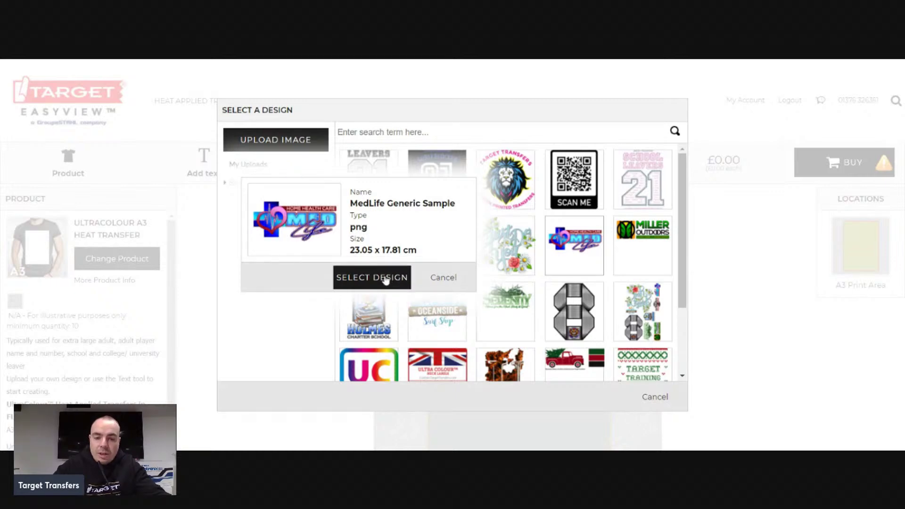
pyautogui.click(386, 280)
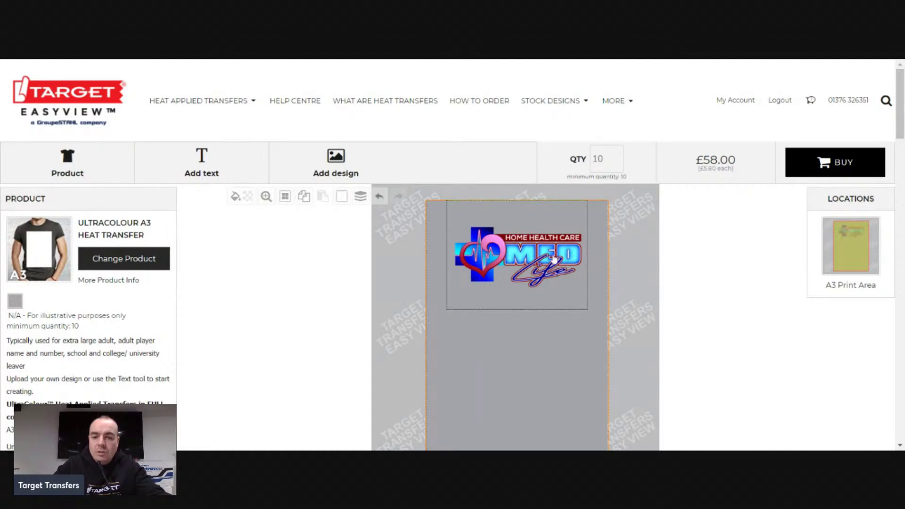
pyautogui.moveTo(565, 260); pyautogui.dragTo(559, 266)
pyautogui.click(631, 241)
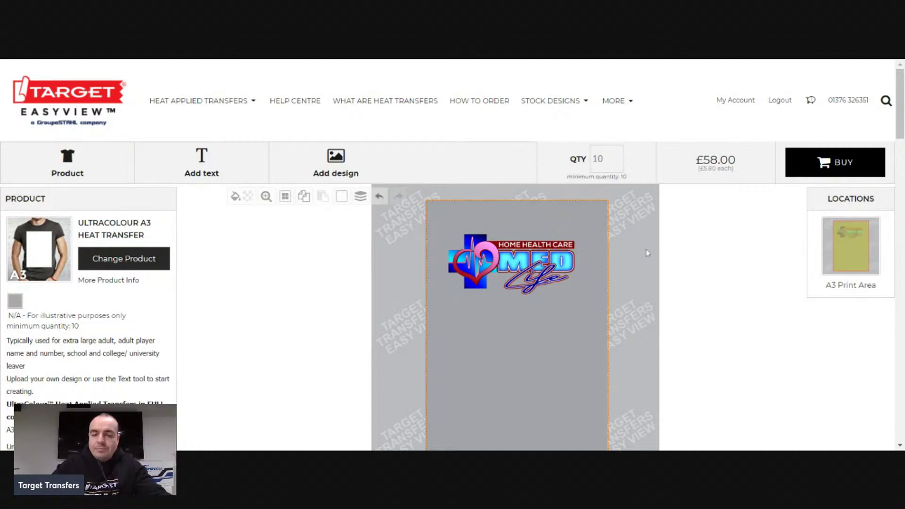
# Shift the MedLife logo slightly up and towards the left edge of the print area
pyautogui.scroll(-1, 596, 236)
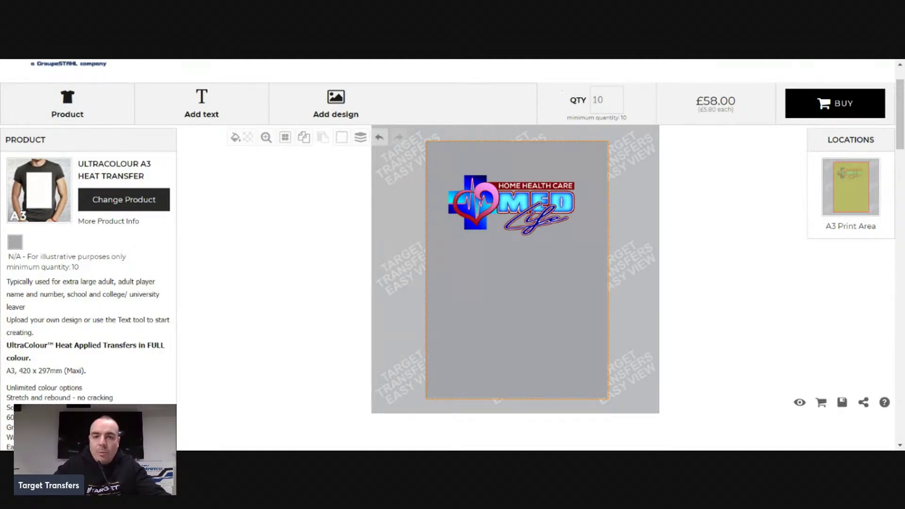
pyautogui.scroll(1, 591, 210)
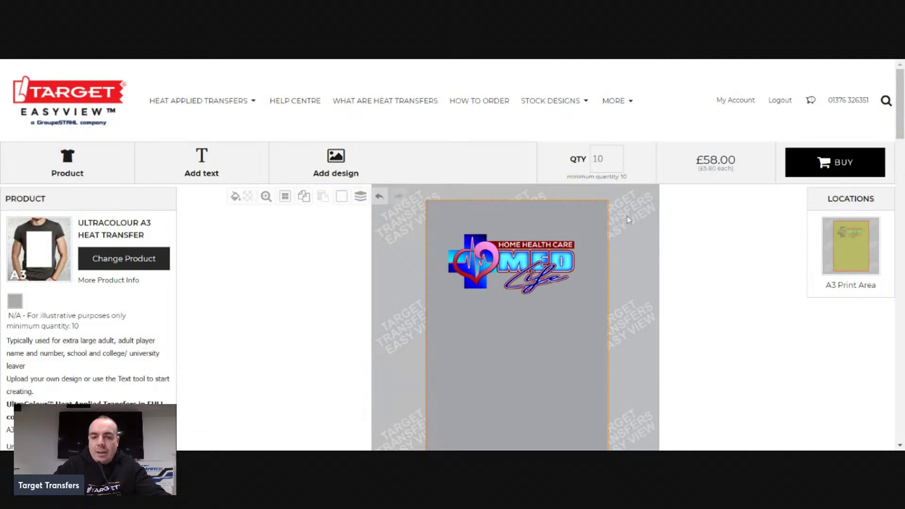
pyautogui.click(525, 289)
pyautogui.moveTo(526, 288); pyautogui.dragTo(520, 281)
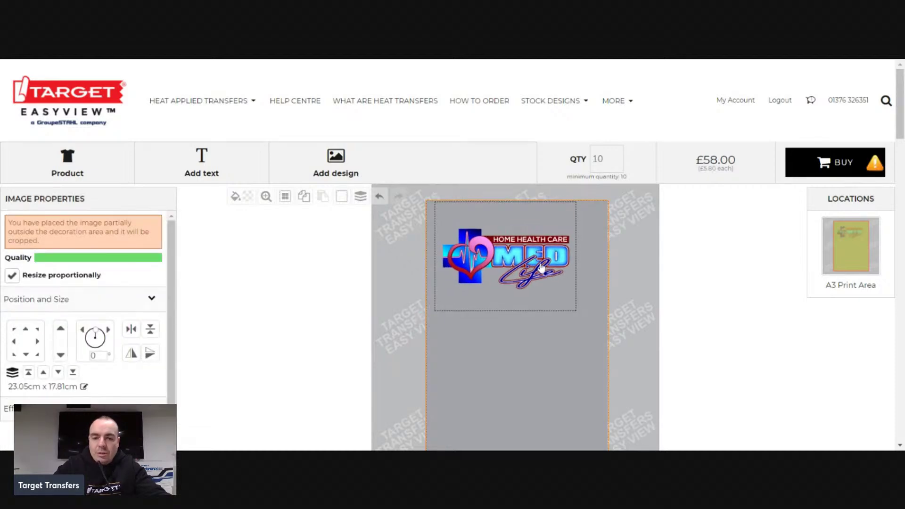
# Add the UC DSPT design and place it below the left end of the MedLife logo
pyautogui.click(336, 161)
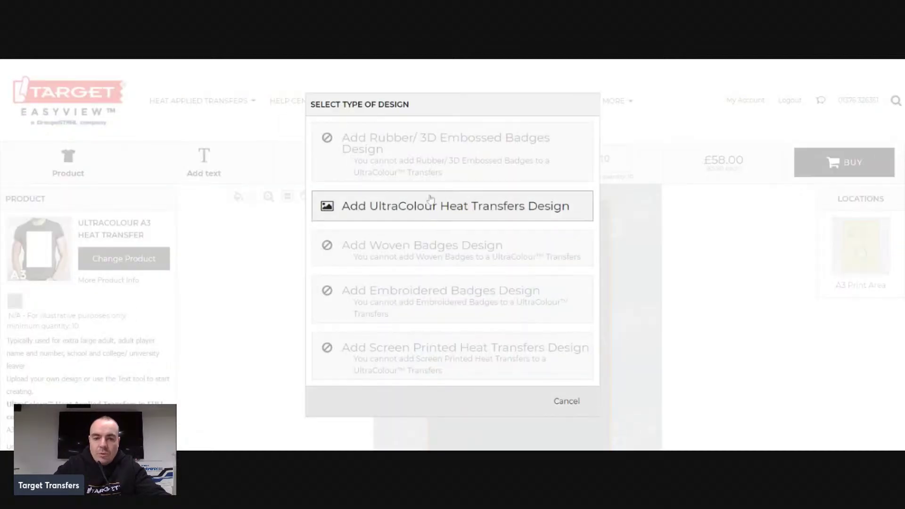
pyautogui.click(430, 198)
pyautogui.scroll(-2, 377, 283)
pyautogui.click(376, 288)
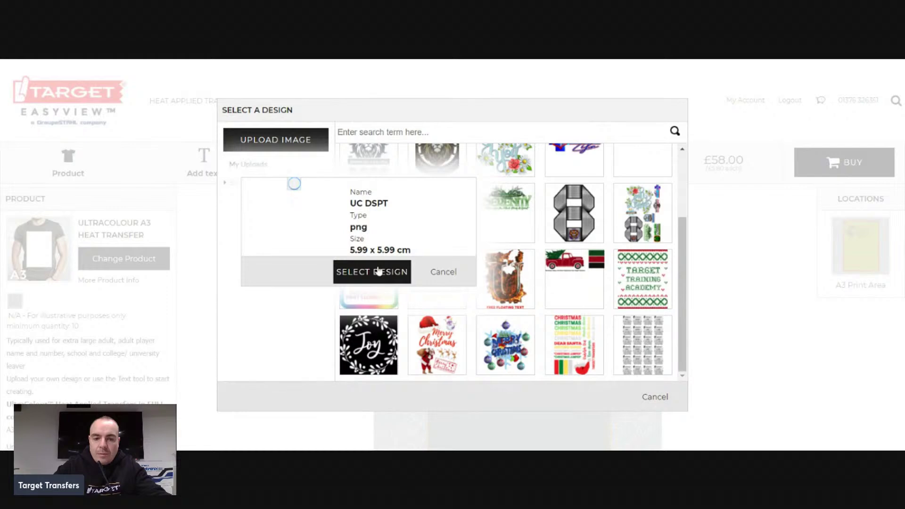
pyautogui.click(364, 304)
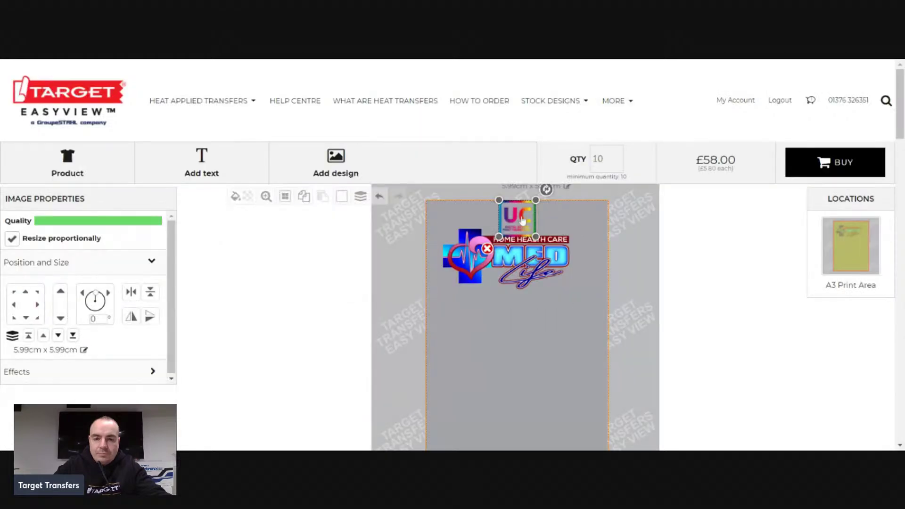
pyautogui.moveTo(522, 218); pyautogui.dragTo(465, 324)
pyautogui.click(482, 155)
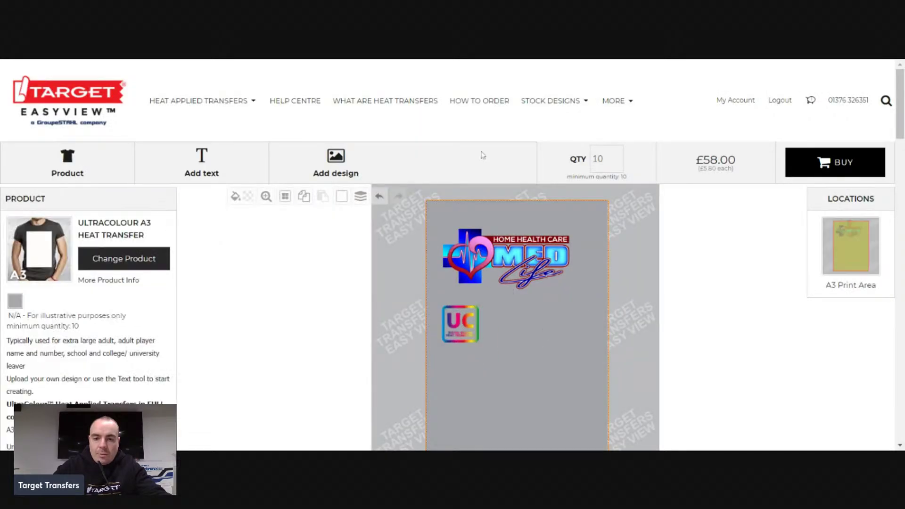
# Add the flaming U design with "Free Floating Text" and place it directly below the UC logo
pyautogui.click(336, 163)
pyautogui.click(430, 204)
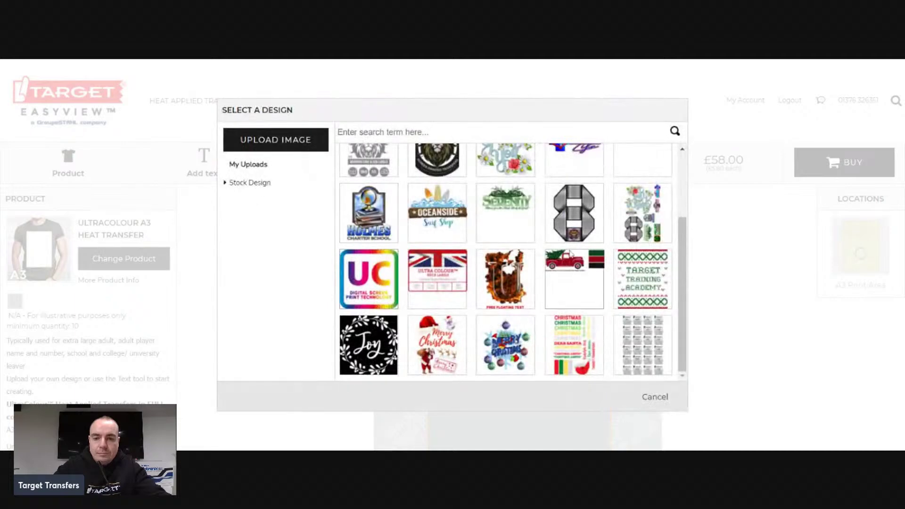
pyautogui.click(508, 281)
pyautogui.click(364, 337)
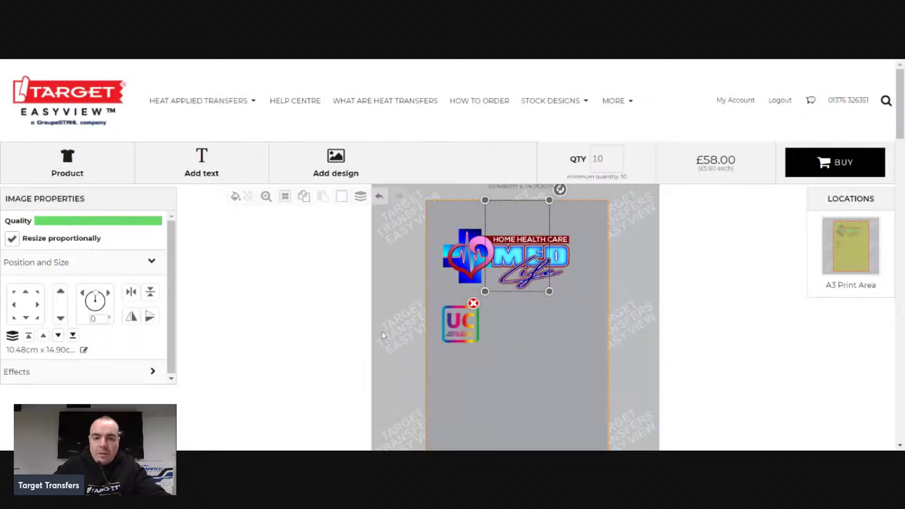
pyautogui.moveTo(528, 243); pyautogui.dragTo(485, 390)
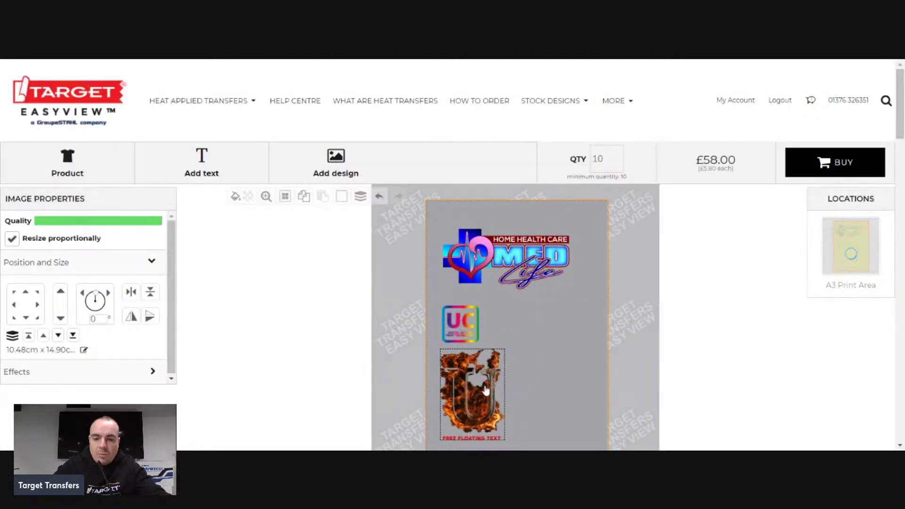
pyautogui.click(547, 375)
# Add the Miller Outdoors Generic Sample as another UltraColour design on the transfer
pyautogui.click(369, 174)
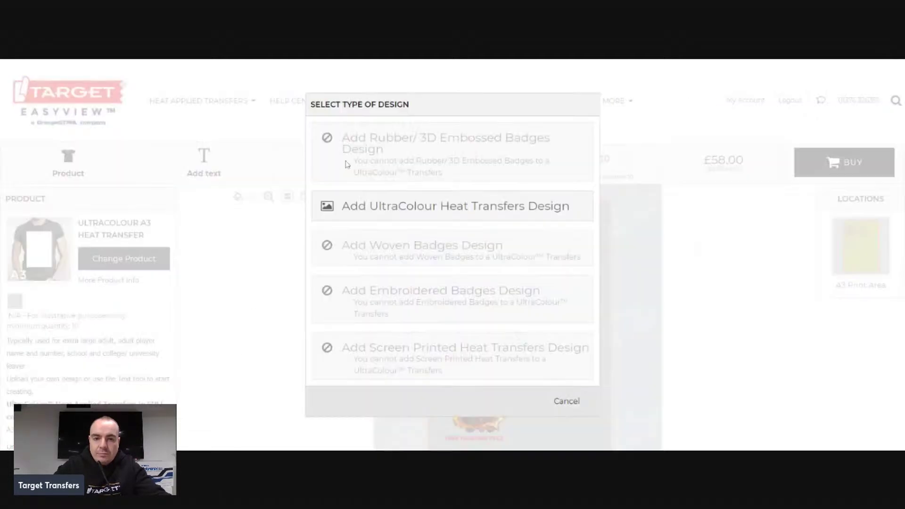
pyautogui.click(467, 200)
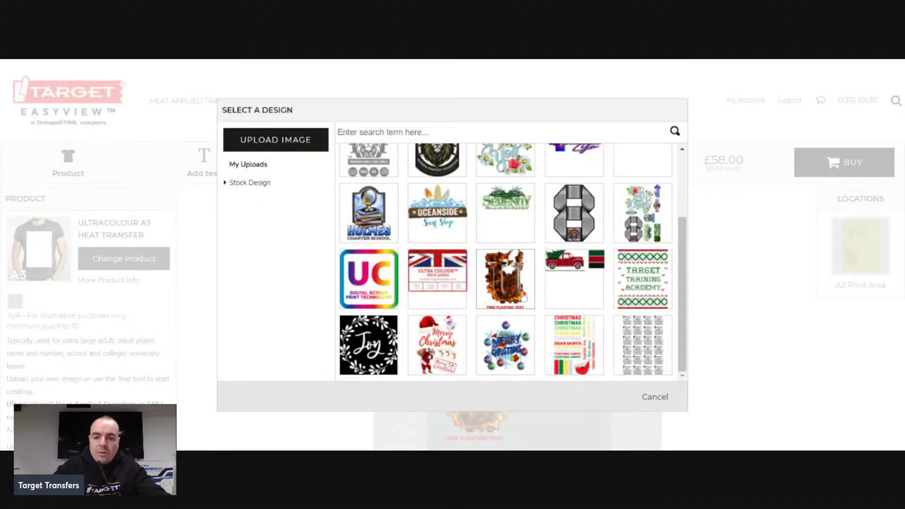
pyautogui.scroll(2, 502, 287)
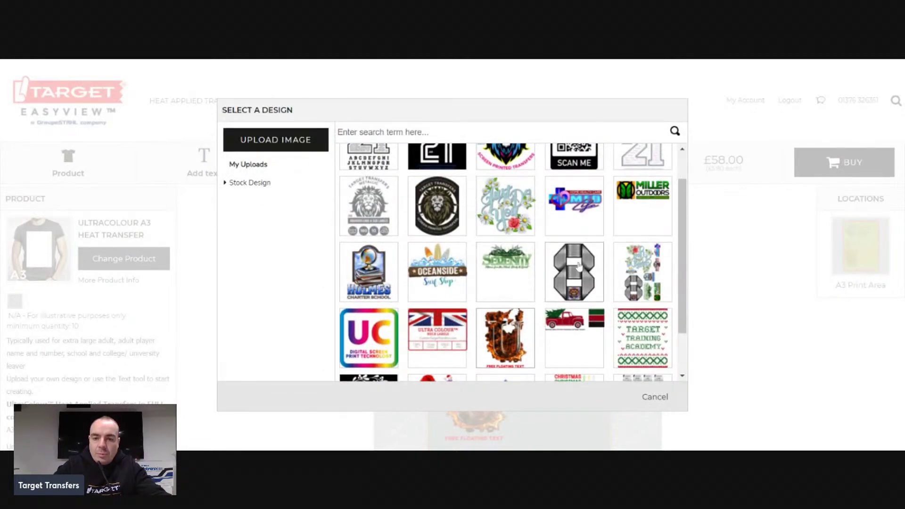
pyautogui.click(641, 206)
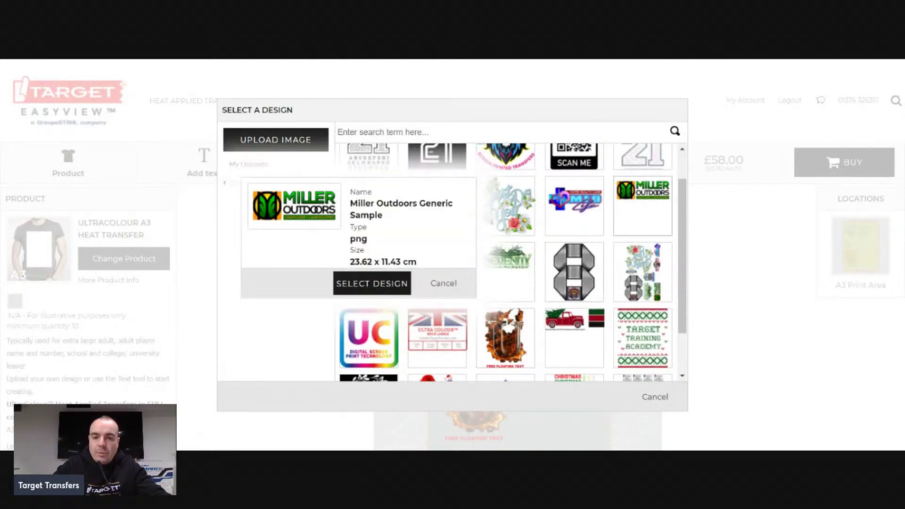
pyautogui.click(372, 284)
# Shrink the Miller Outdoors logo to roughly half size and place it to the right of the UC logo
pyautogui.moveTo(540, 240); pyautogui.dragTo(549, 321)
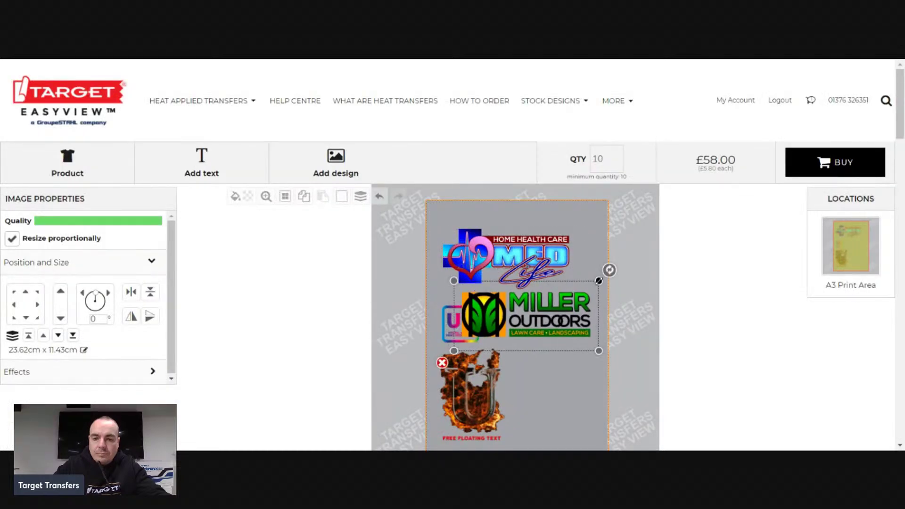
pyautogui.moveTo(598, 280); pyautogui.dragTo(556, 322)
pyautogui.scroll(-1, 560, 361)
pyautogui.click(562, 346)
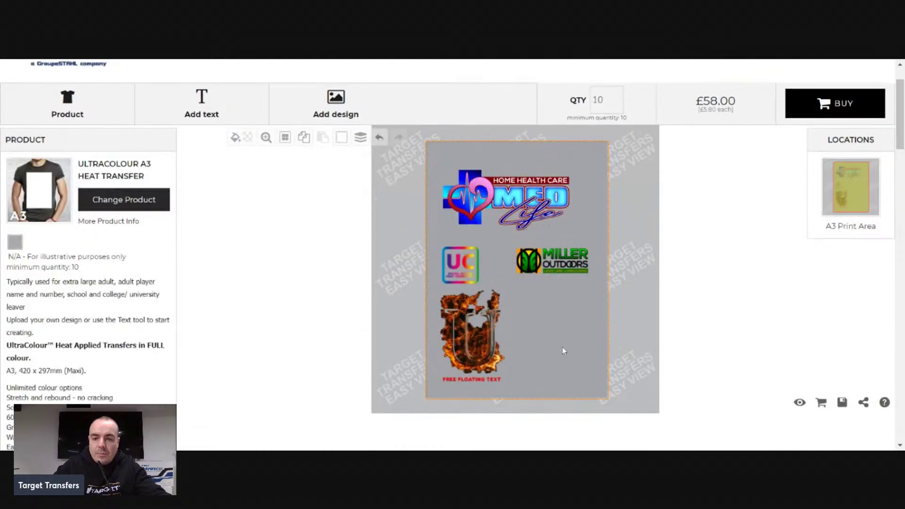
# Move the MedLife logo slightly right to centre it in the print area and nudge the flaming U design down
pyautogui.moveTo(533, 203); pyautogui.dragTo(542, 203)
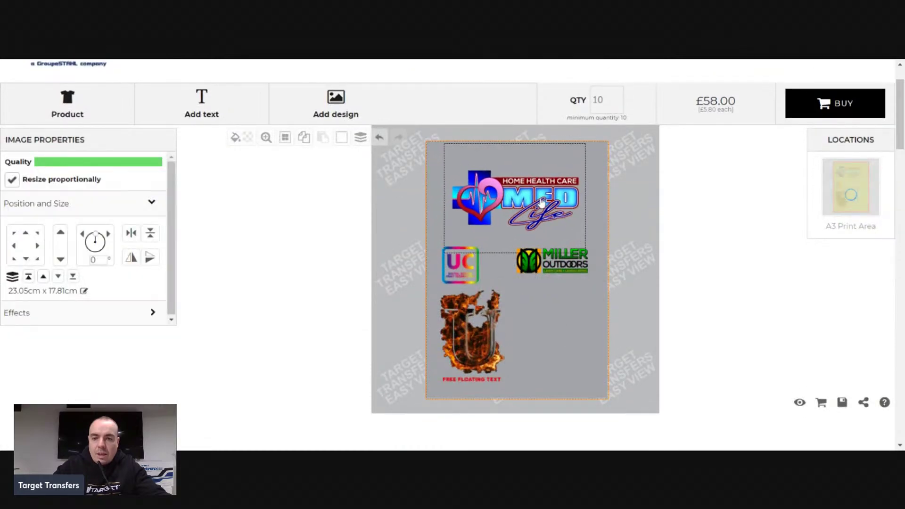
pyautogui.click(557, 323)
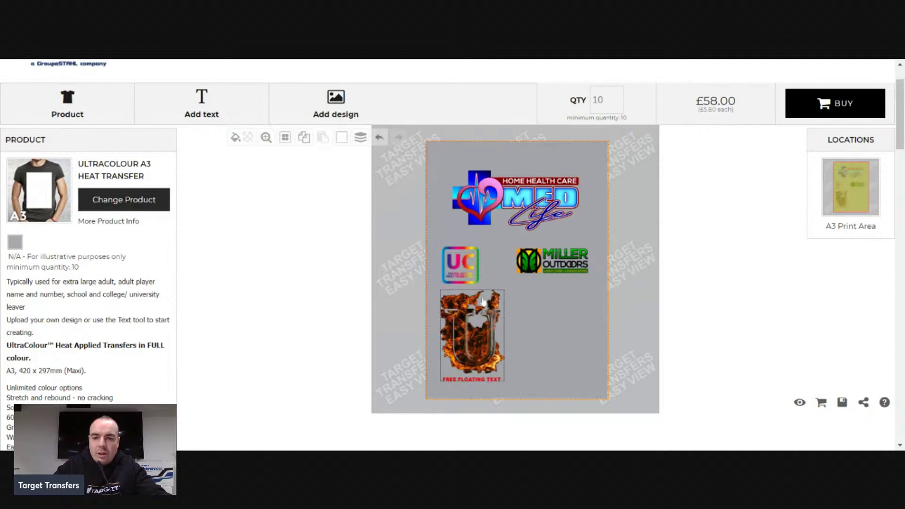
pyautogui.click(478, 343)
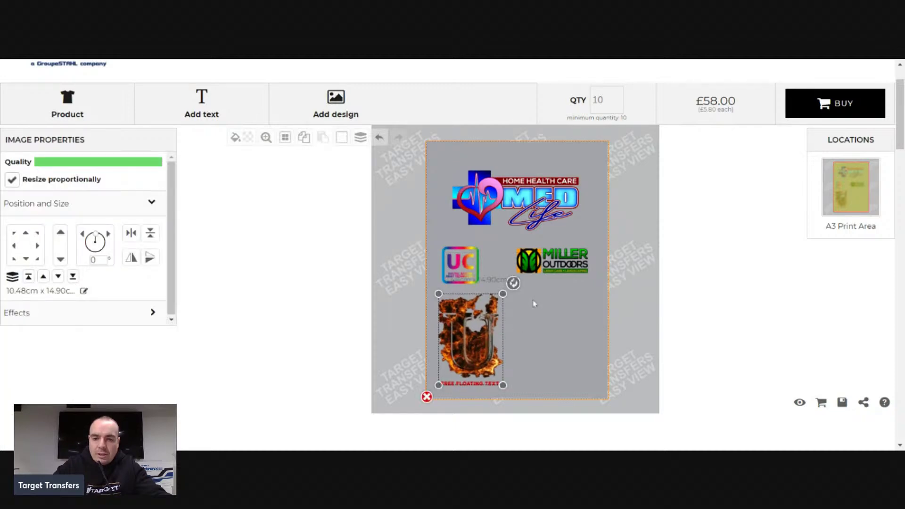
pyautogui.click(561, 322)
# Add another UC DSPT logo as an UltraColour design and place it directly below the Miller Outdoors logo
pyautogui.click(336, 102)
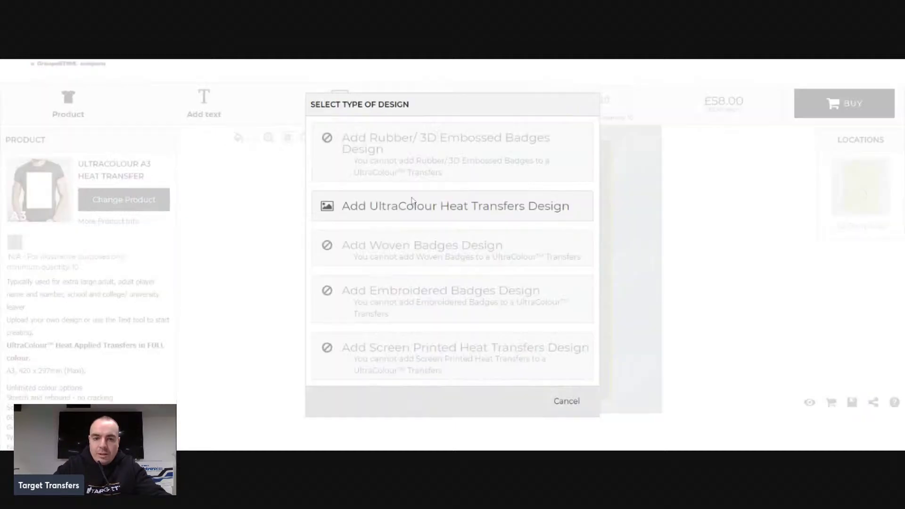
pyautogui.click(404, 206)
pyautogui.click(364, 325)
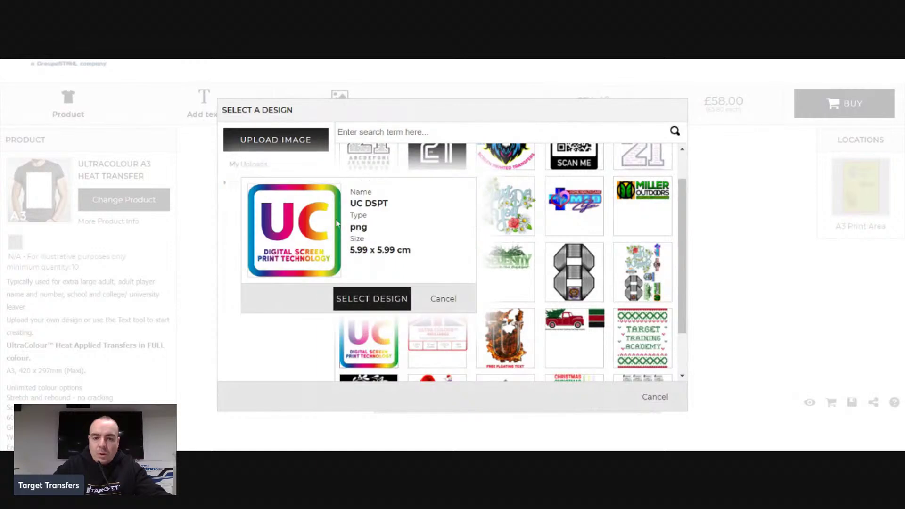
pyautogui.click(351, 298)
pyautogui.moveTo(529, 156); pyautogui.dragTo(581, 308)
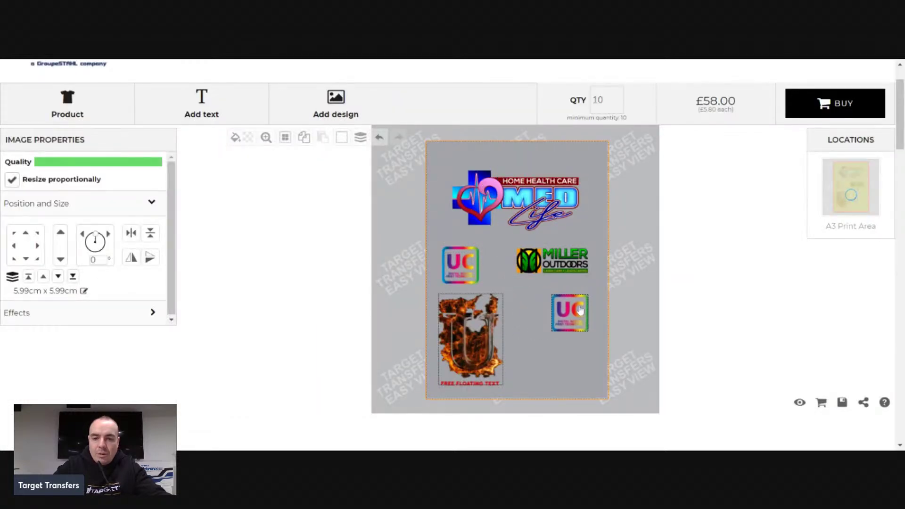
pyautogui.click(518, 297)
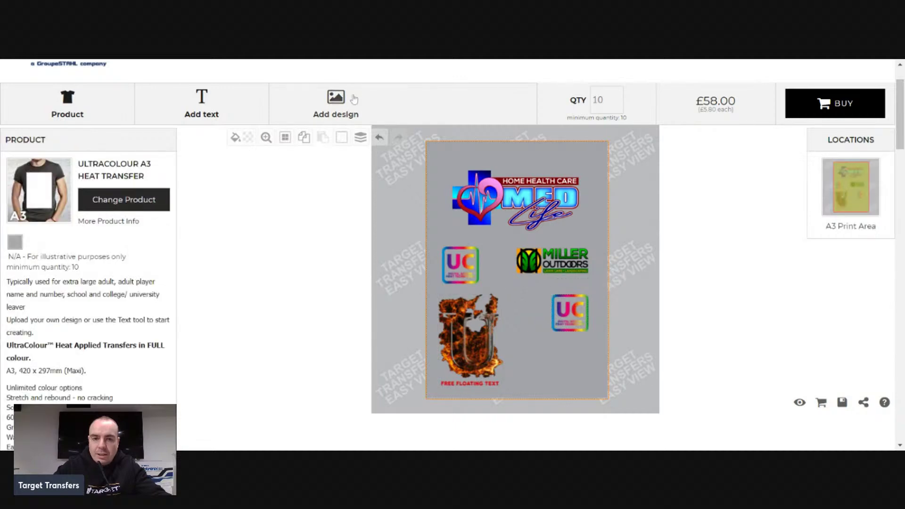
# Add one more UC DSPT design and place it directly below the UC logo under Miller Outdoors
pyautogui.click(335, 100)
pyautogui.click(410, 206)
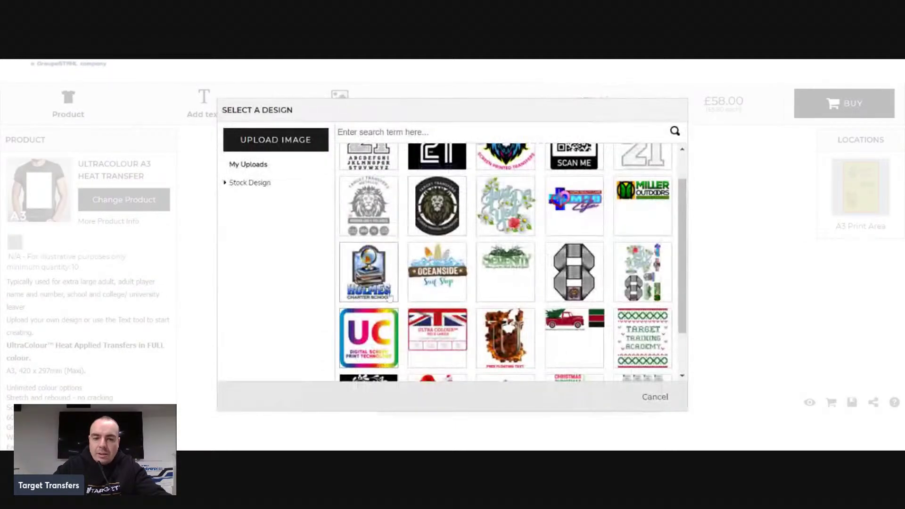
pyautogui.click(372, 335)
pyautogui.click(371, 298)
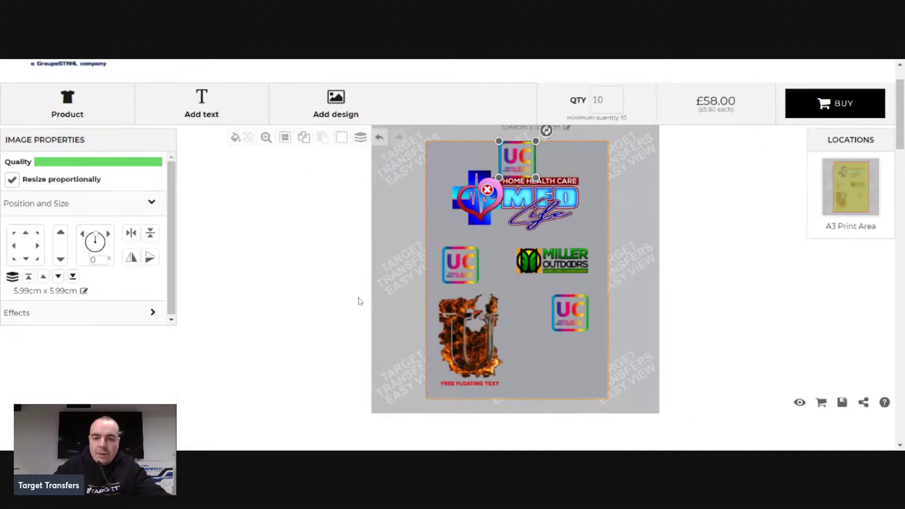
pyautogui.moveTo(518, 155); pyautogui.dragTo(575, 359)
pyautogui.click(635, 255)
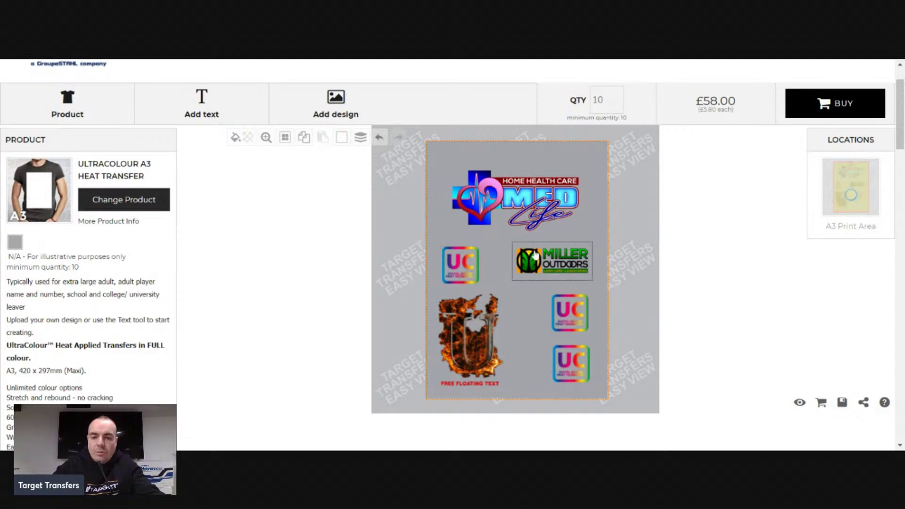
# Add a further UC DSPT design and place it between the flaming U and the upper UC logo beneath Miller Outdoors
pyautogui.click(336, 109)
pyautogui.click(403, 212)
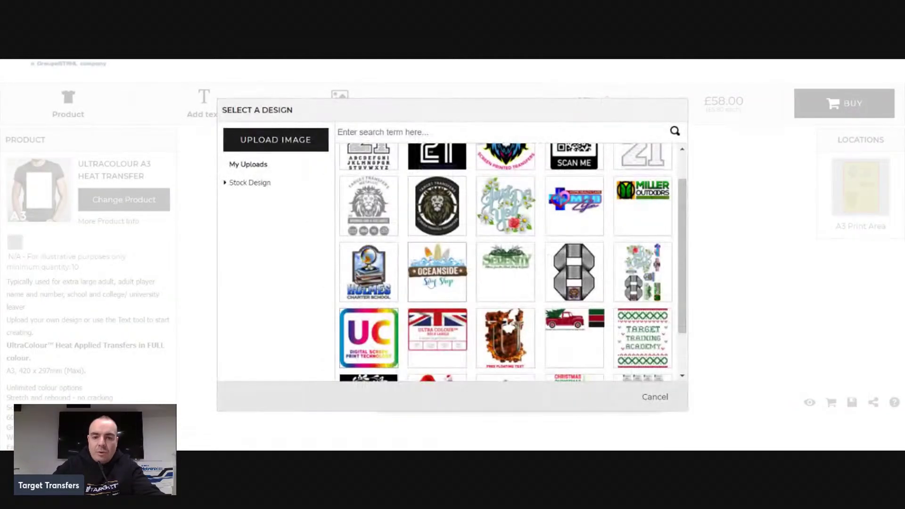
pyautogui.click(382, 338)
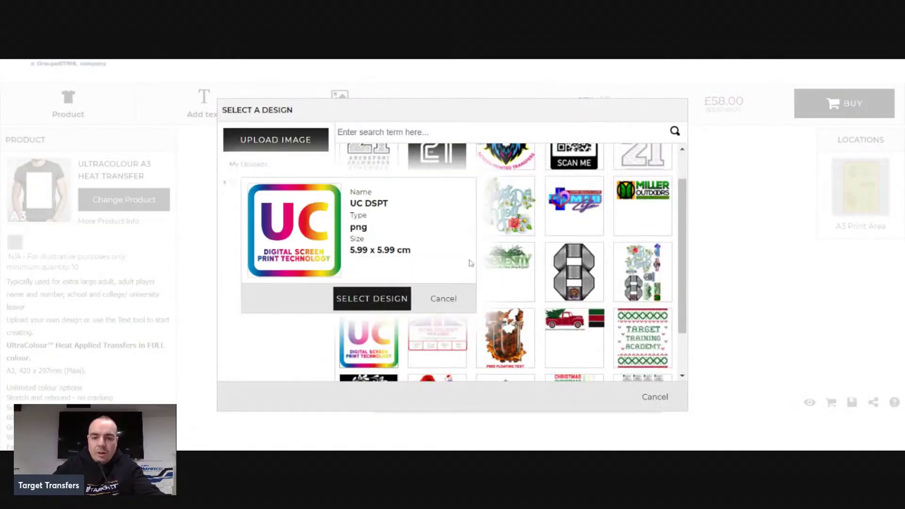
pyautogui.click(384, 299)
pyautogui.moveTo(520, 177); pyautogui.dragTo(532, 335)
# Add a fourth small UC DSPT copy beside the lower UC logo to complete a two-by-two block next to the flaming U
pyautogui.click(343, 104)
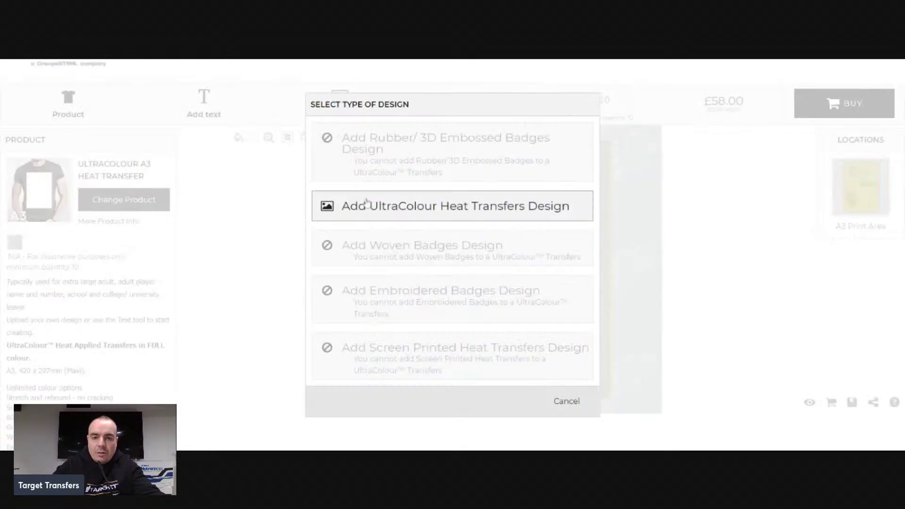
pyautogui.click(379, 205)
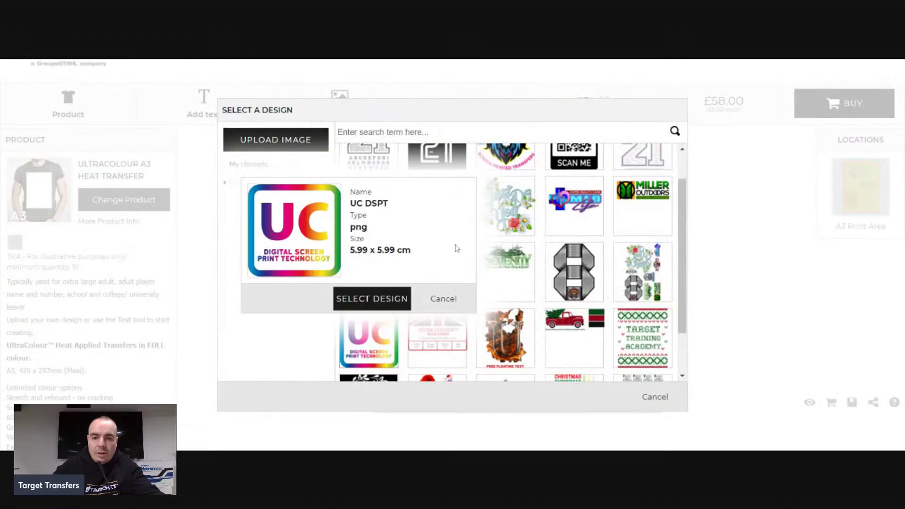
pyautogui.click(360, 307)
pyautogui.moveTo(524, 170); pyautogui.dragTo(540, 359)
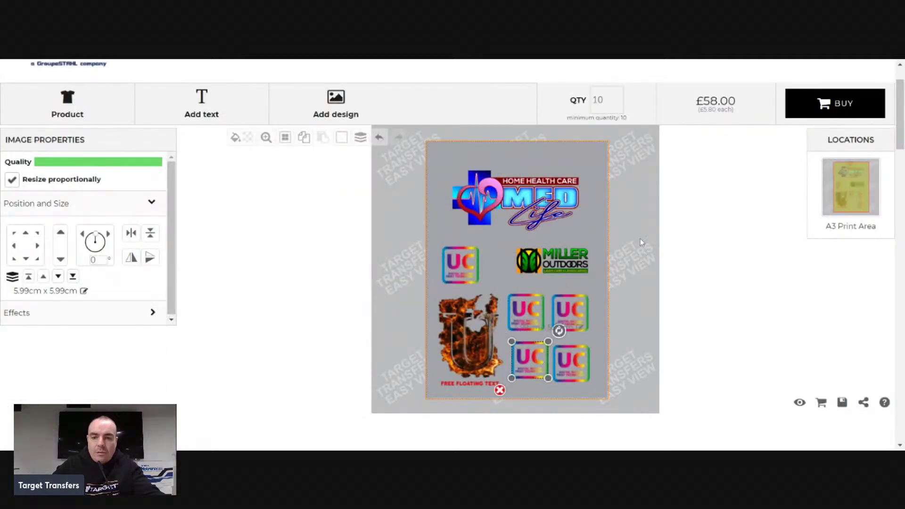
pyautogui.click(650, 208)
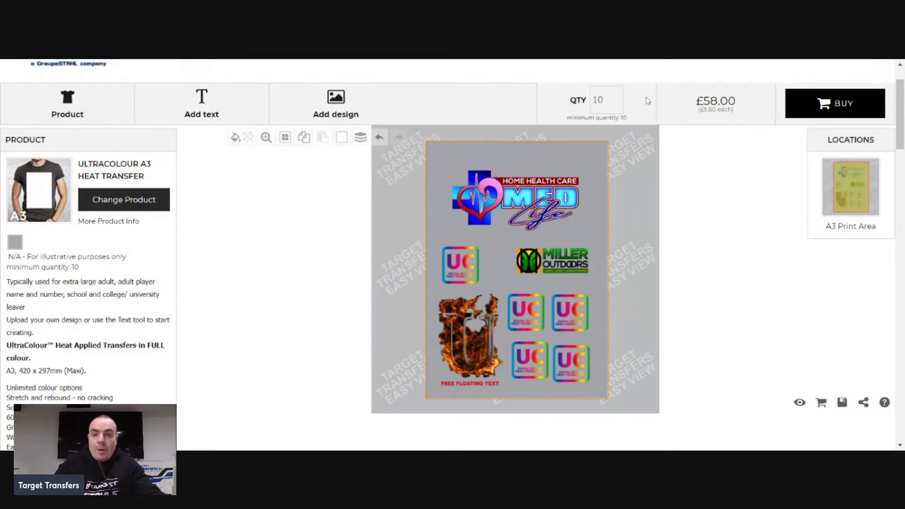
# Set the order quantity to 100
pyautogui.click(603, 100)
pyautogui.write('0')
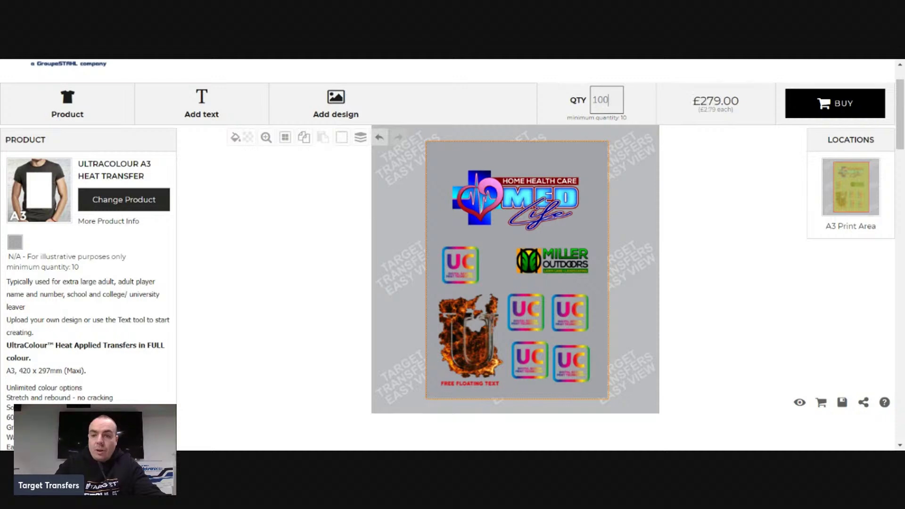
pyautogui.click(647, 214)
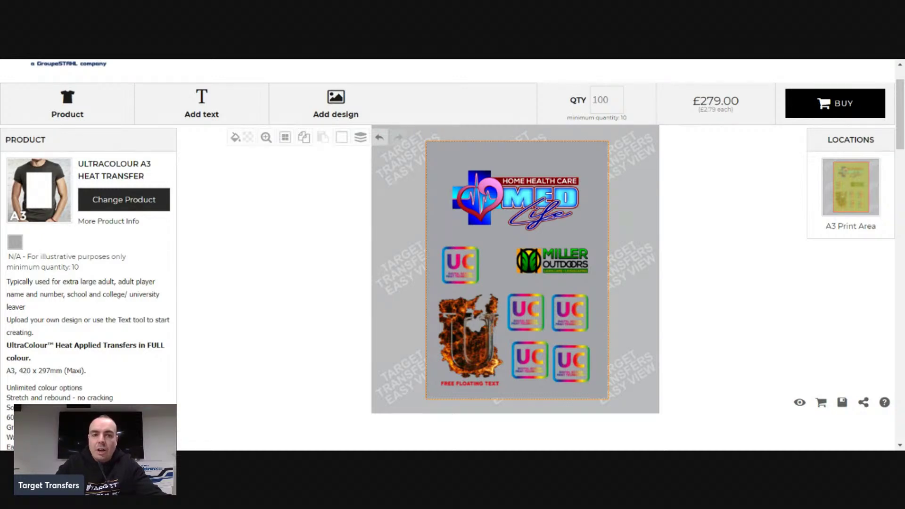
pyautogui.scroll(2, 621, 213)
pyautogui.scroll(-2, 621, 213)
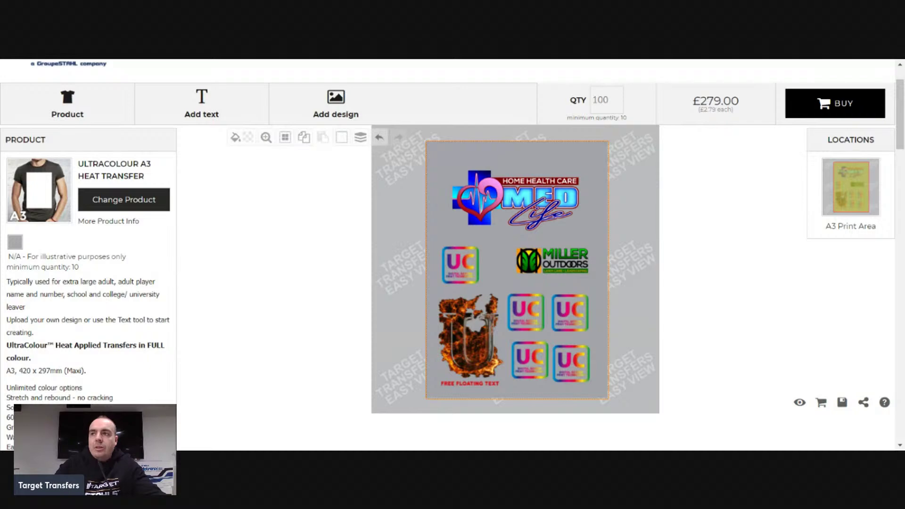
# Step the size of the UC logo above the flaming U down and up, ending at about 5.96 x 5.96 cm
pyautogui.click(462, 267)
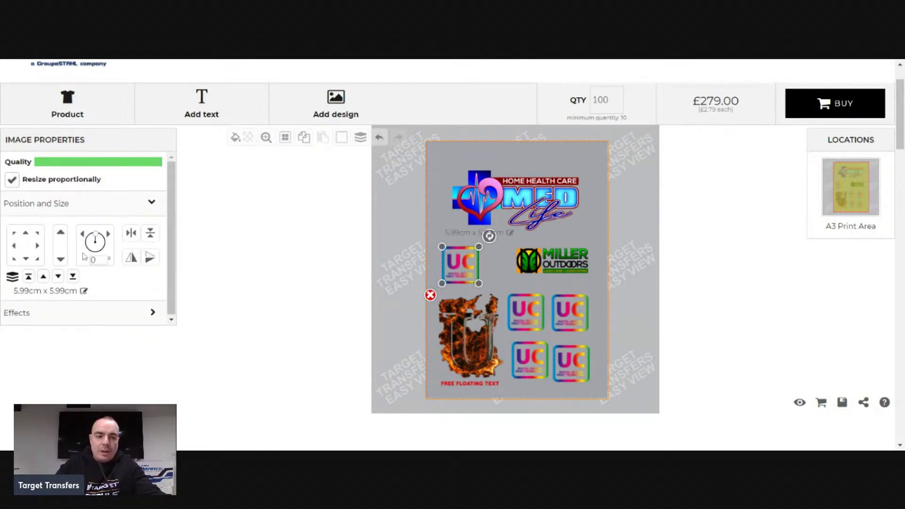
pyautogui.click(60, 259)
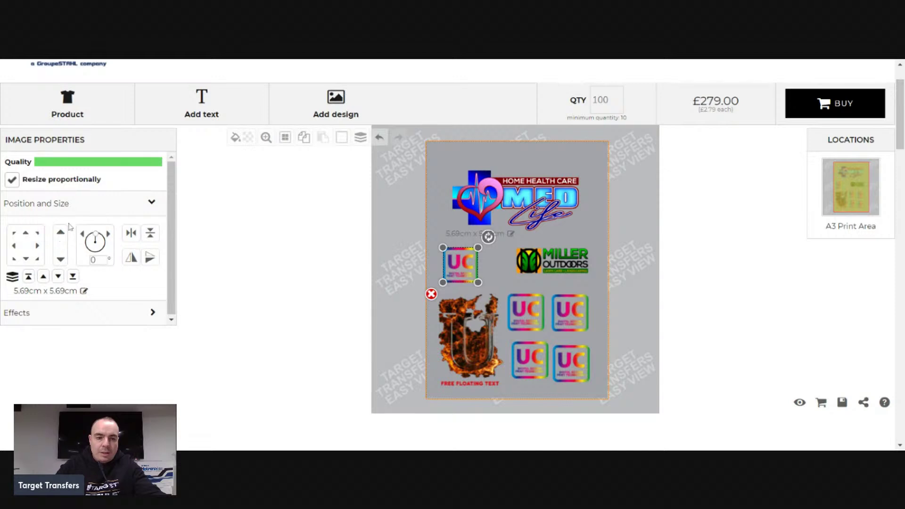
pyautogui.click(61, 234)
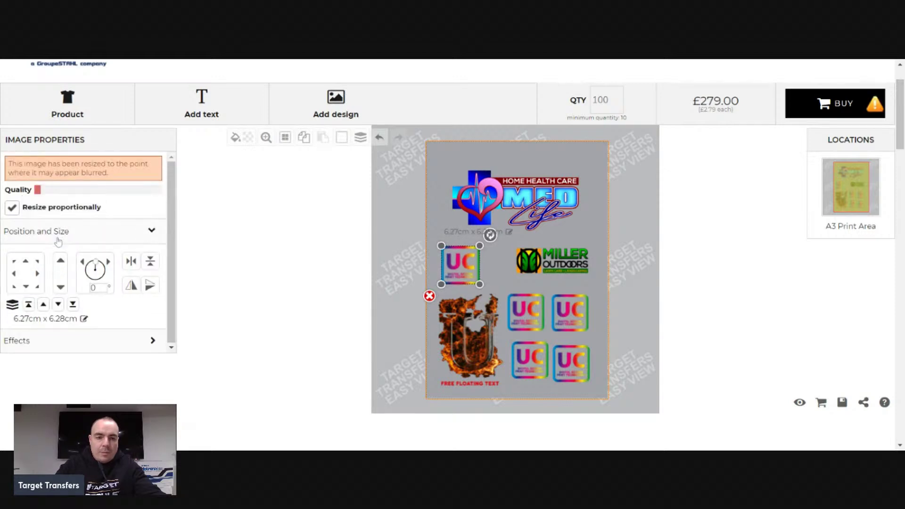
pyautogui.click(61, 286)
pyautogui.click(706, 194)
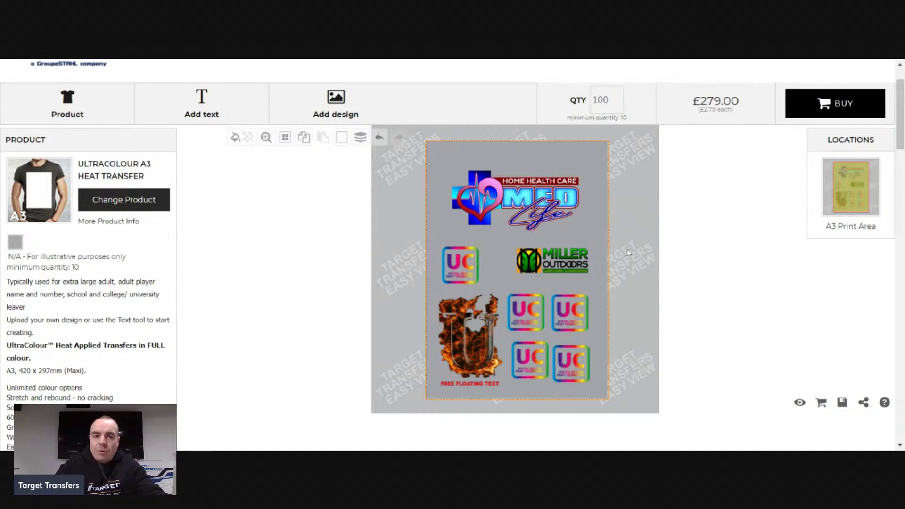
pyautogui.click(463, 274)
pyautogui.click(651, 233)
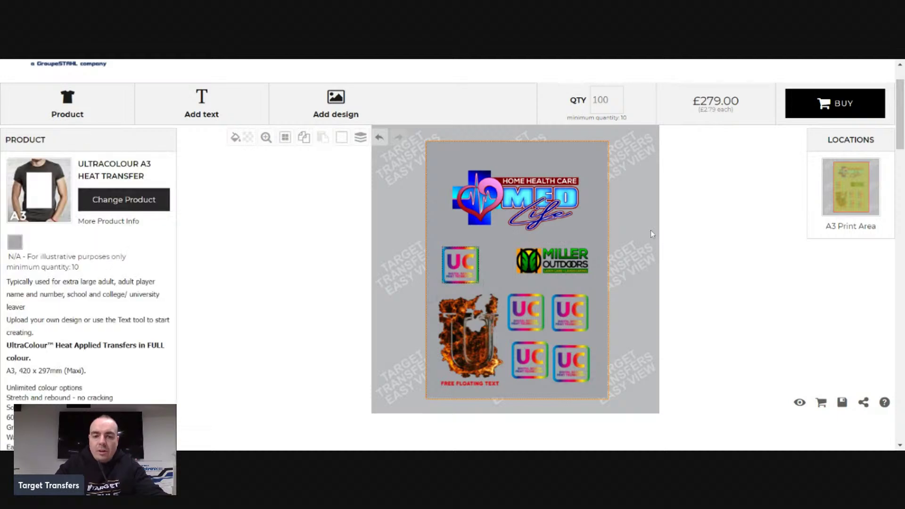
pyautogui.click(468, 269)
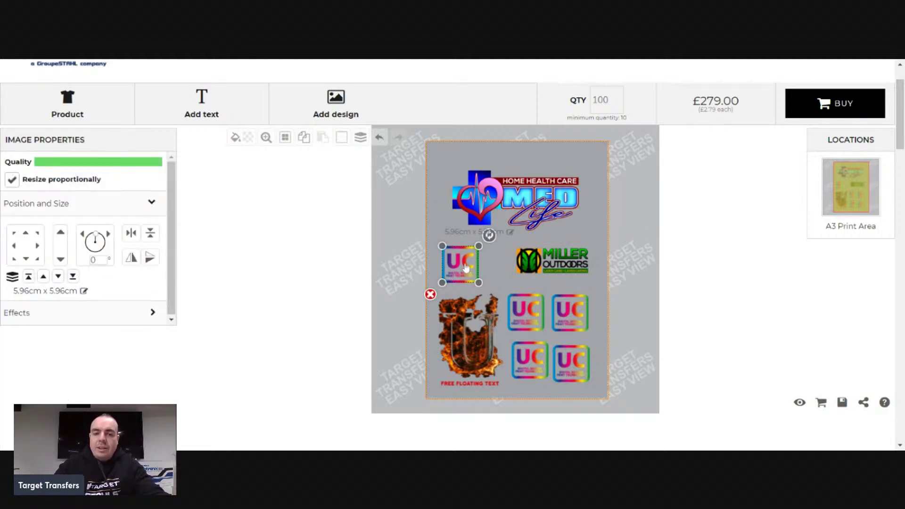
pyautogui.click(641, 218)
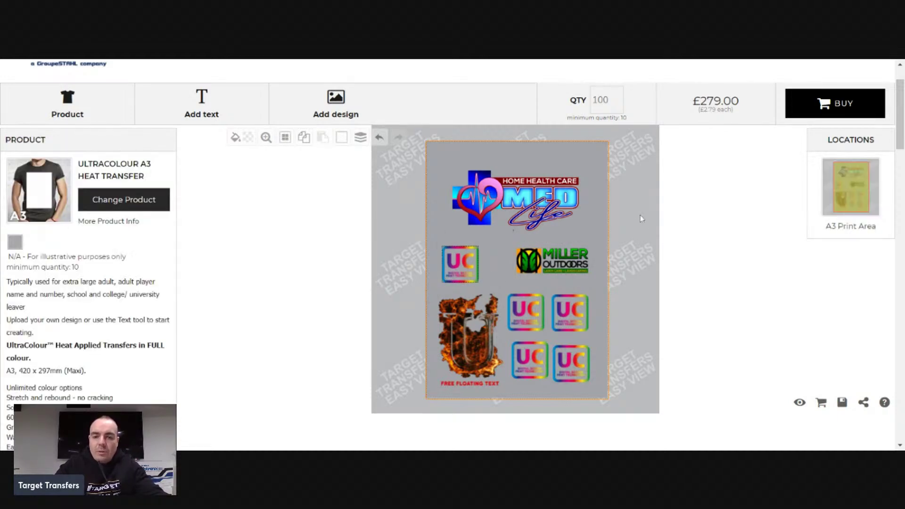
# Enlarge the UC logo above the flaming U to about 8.05 x 8.06 cm and reduce it to about 7.00 x 7.01 cm
pyautogui.click(452, 271)
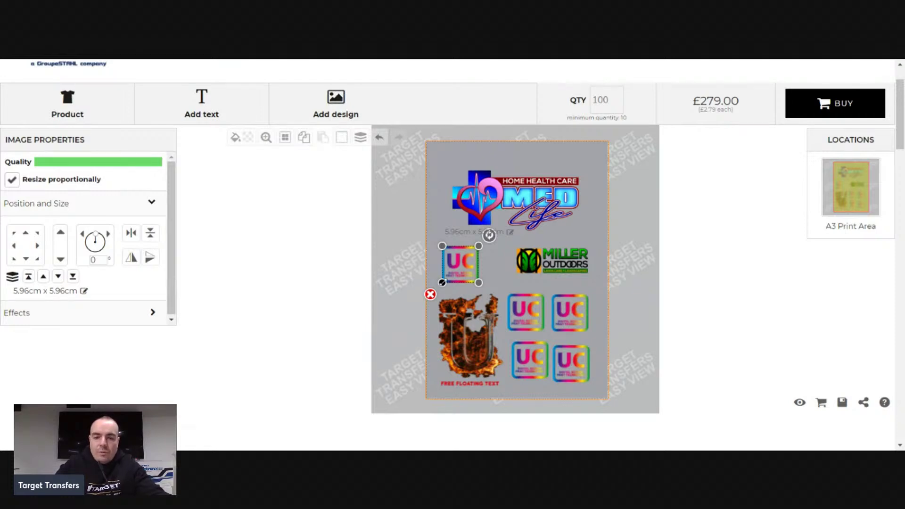
pyautogui.moveTo(442, 282); pyautogui.dragTo(428, 295)
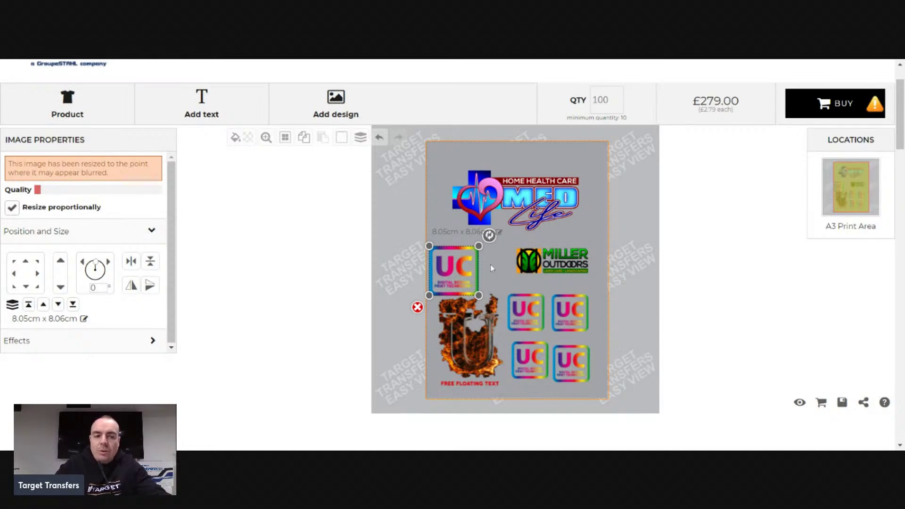
pyautogui.click(503, 266)
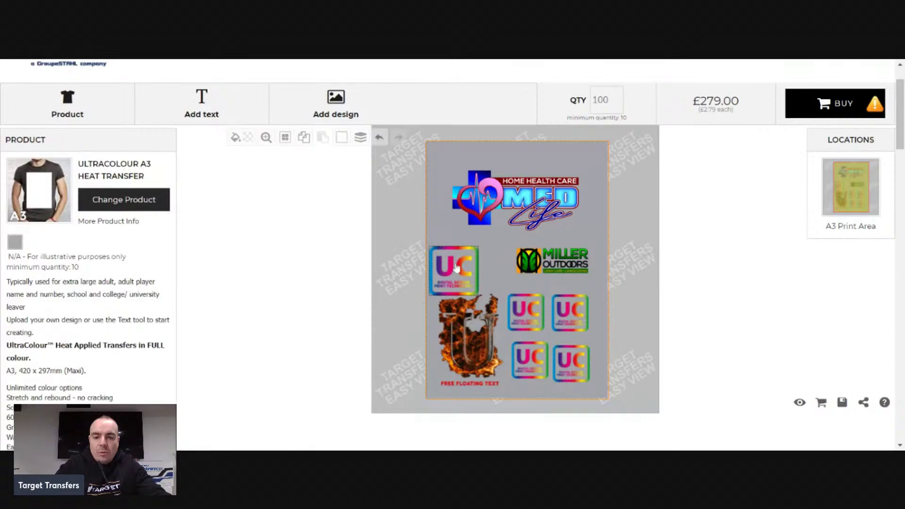
pyautogui.click(455, 269)
pyautogui.moveTo(433, 250); pyautogui.dragTo(457, 261)
pyautogui.click(623, 236)
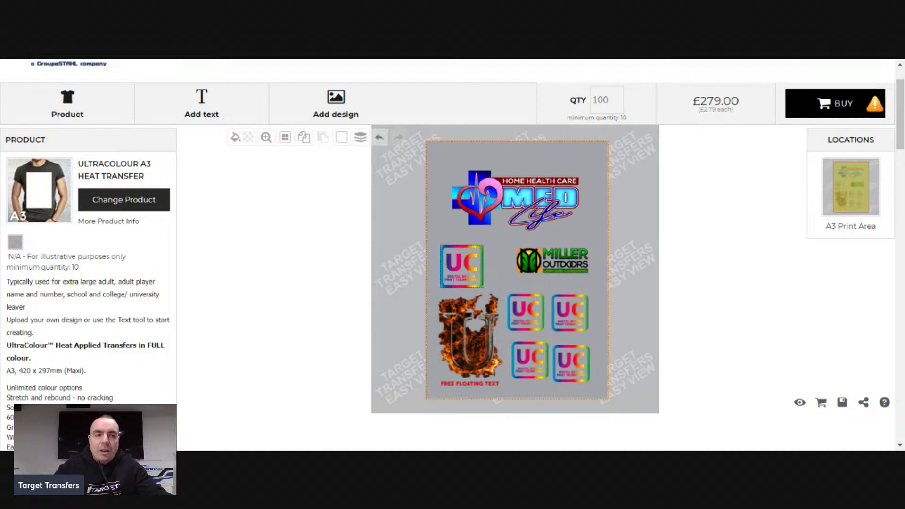
# Shrink the UC logo above the flaming U to about 4.60 x 4.61 cm and shift it slightly up and left
pyautogui.click(462, 273)
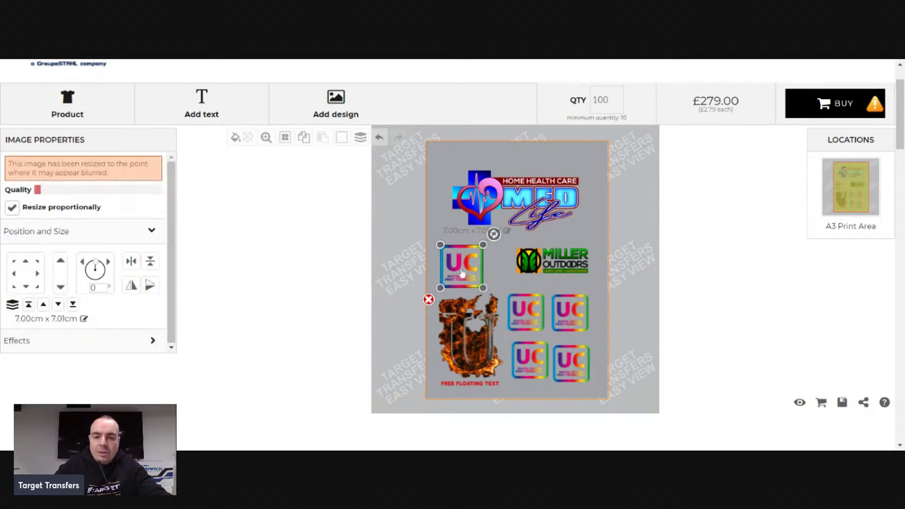
pyautogui.moveTo(440, 245); pyautogui.dragTo(455, 259)
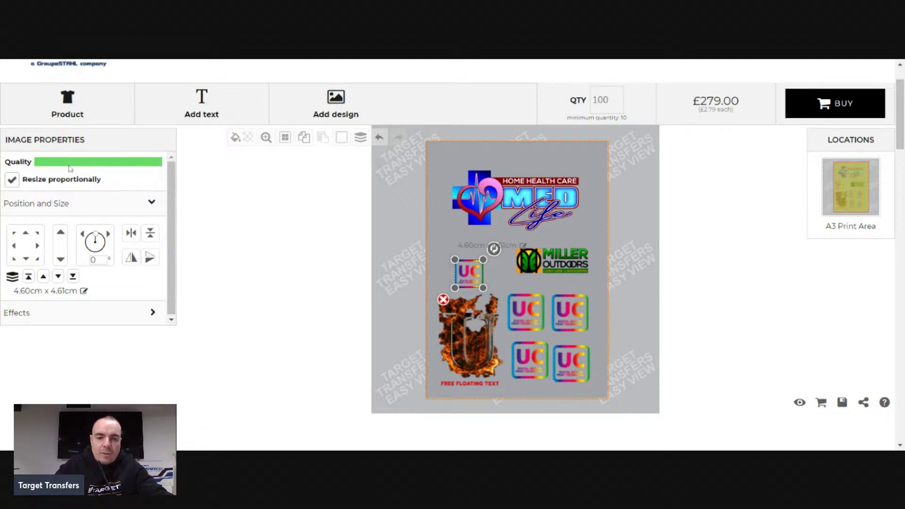
pyautogui.click(630, 193)
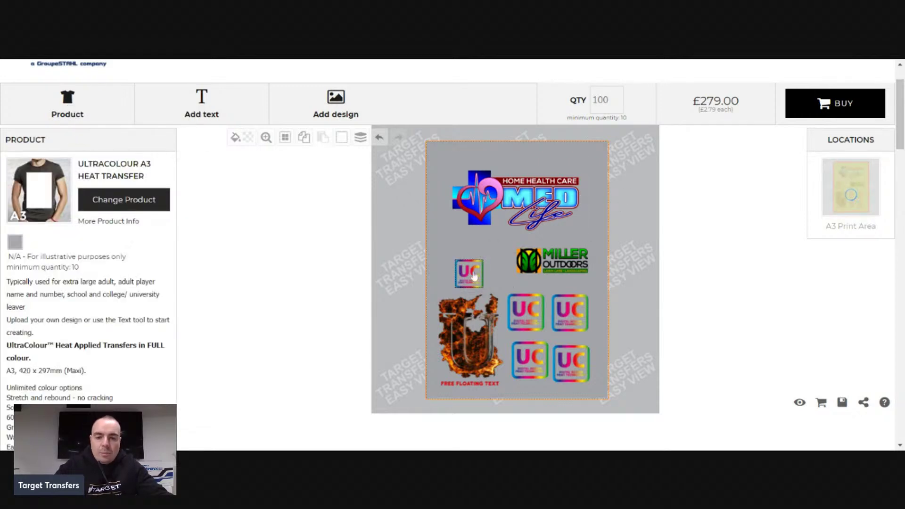
pyautogui.moveTo(473, 276); pyautogui.dragTo(458, 269)
pyautogui.click(633, 200)
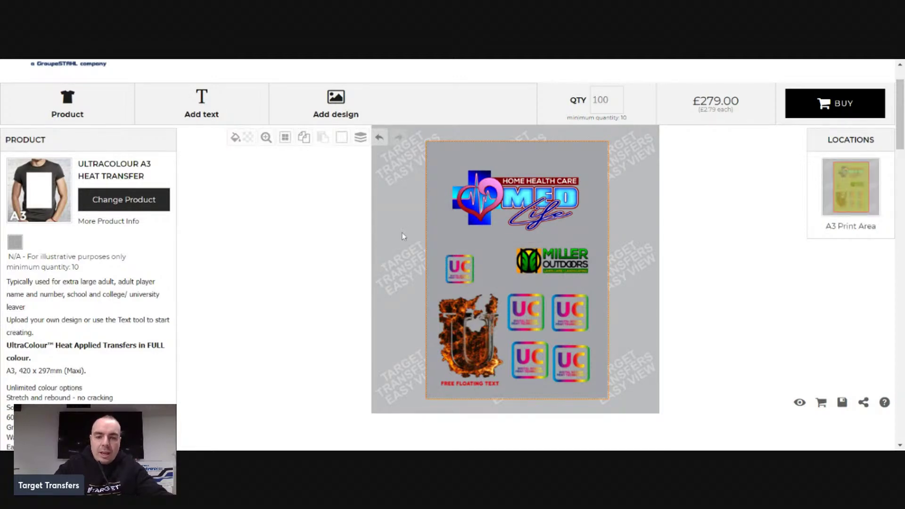
pyautogui.click(472, 269)
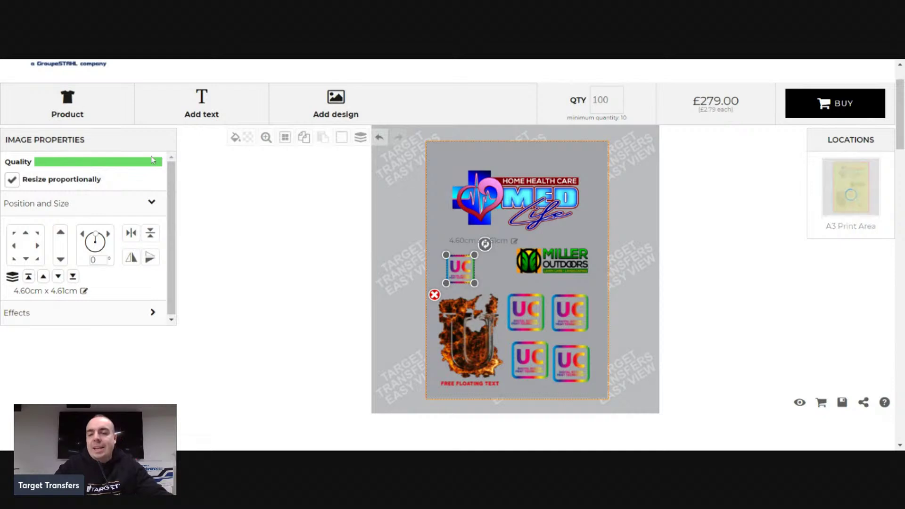
pyautogui.click(772, 157)
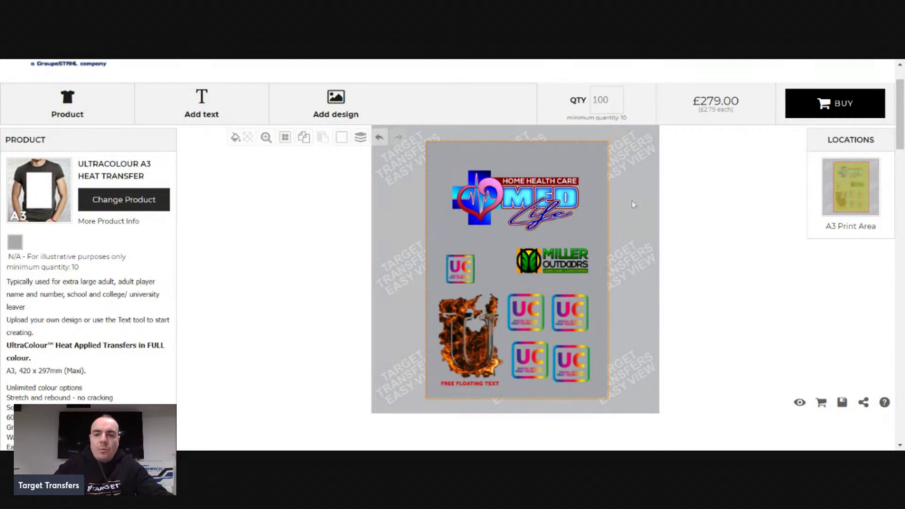
pyautogui.scroll(2, 714, 204)
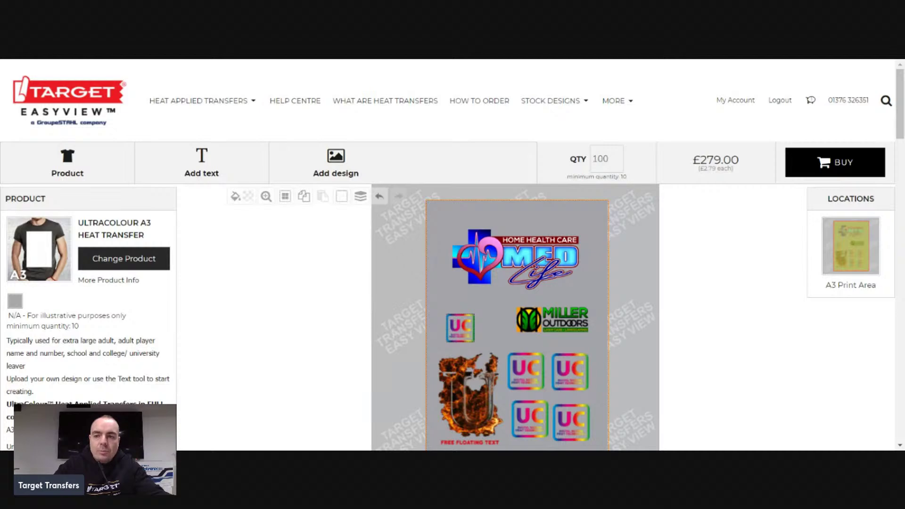
pyautogui.scroll(-1, 715, 233)
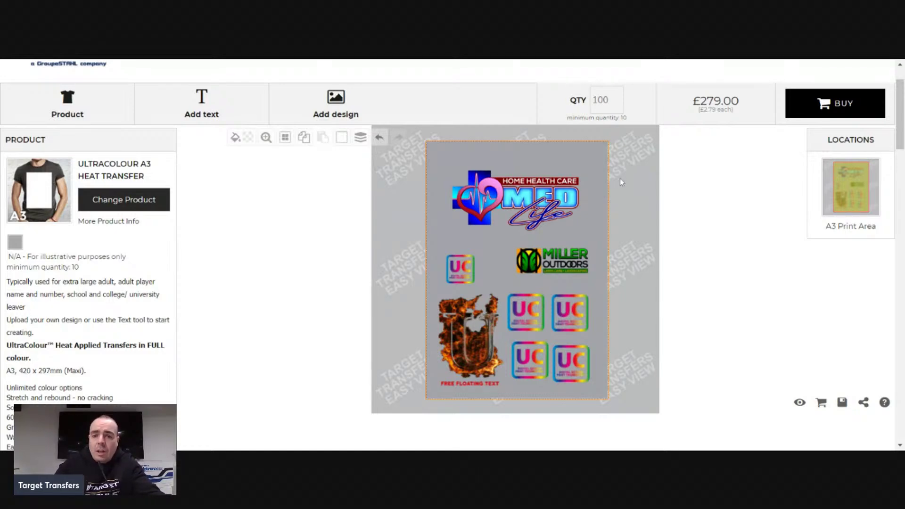
# Move the UC logo above the flaming U up and left, close to the print area's left edge
pyautogui.scroll(2, 620, 180)
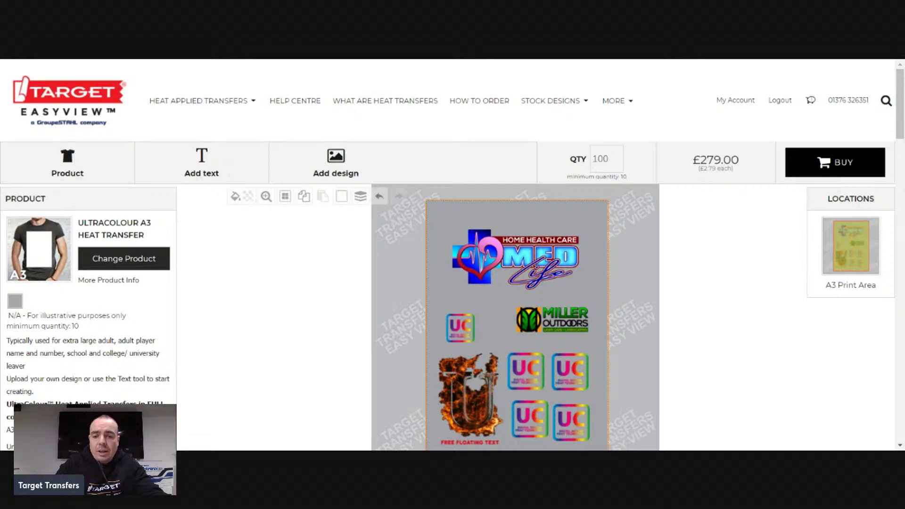
pyautogui.scroll(-1, 634, 256)
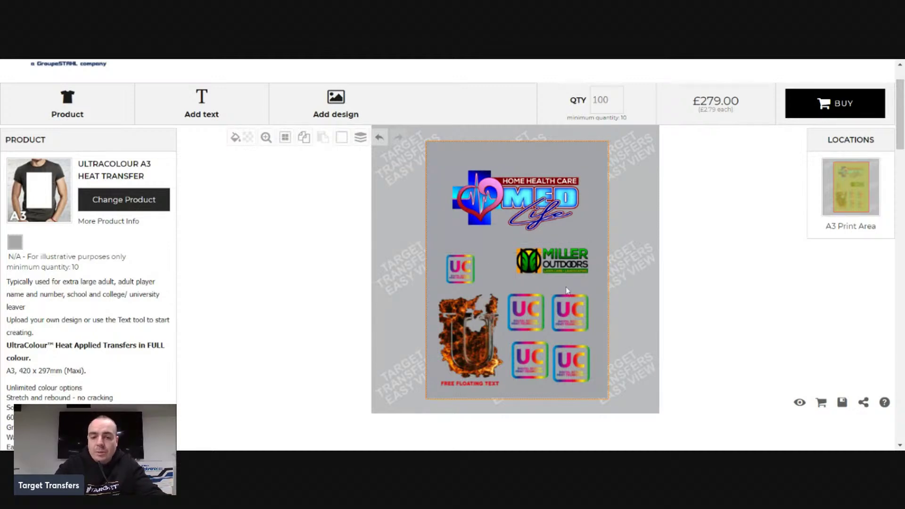
pyautogui.moveTo(471, 285); pyautogui.dragTo(459, 276)
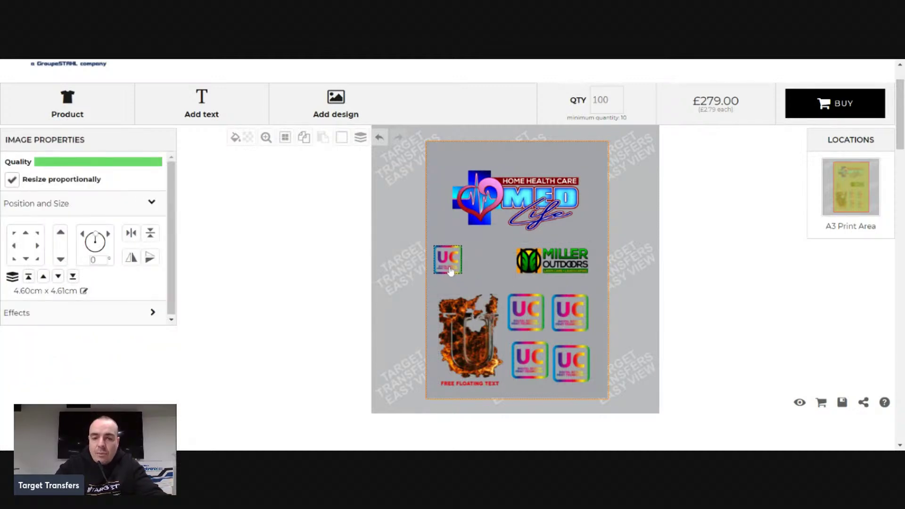
pyautogui.click(665, 213)
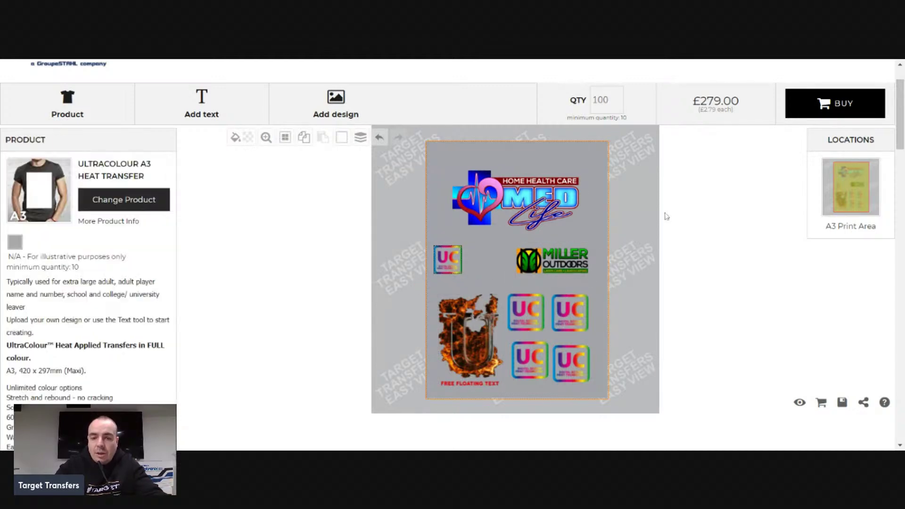
pyautogui.click(450, 256)
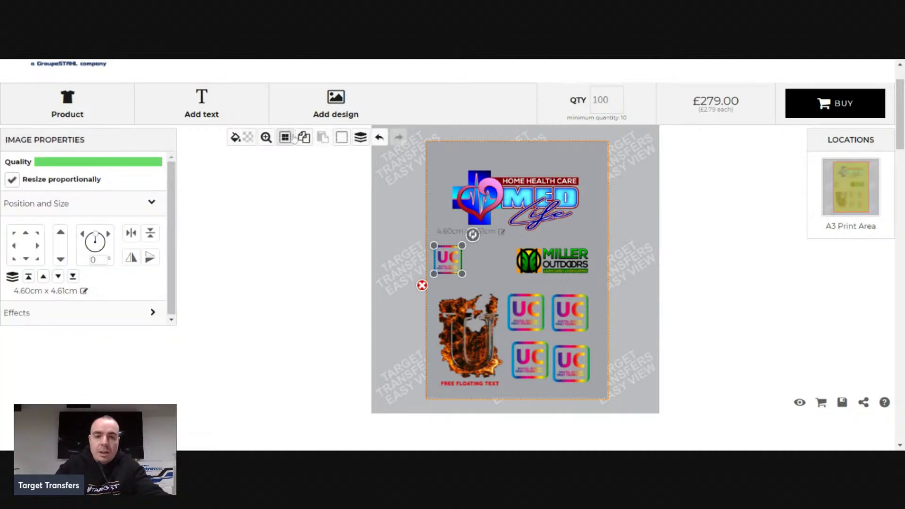
# Add the uploaded 116203 VRIP A6LionGold 3col design and shrink it to about 5.91 x 7.87 cm between the small UC and Miller Outdoors logos
pyautogui.click(326, 117)
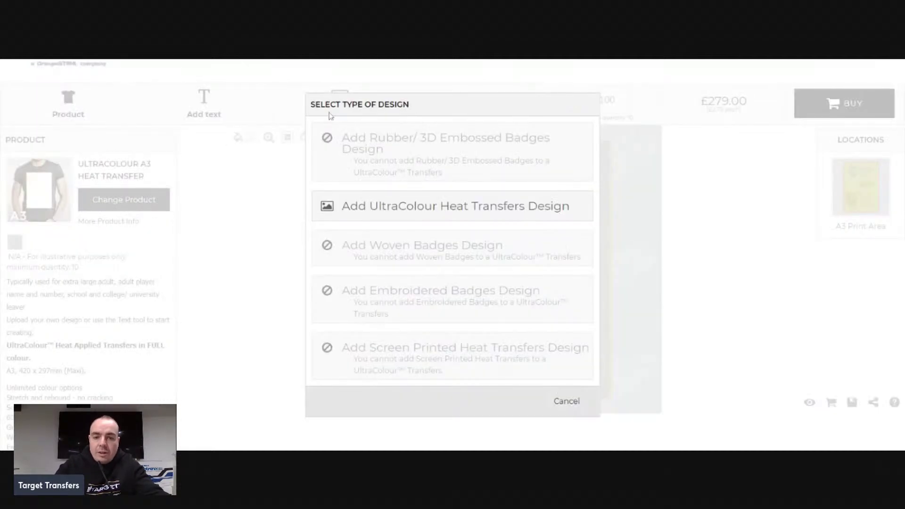
pyautogui.click(426, 207)
pyautogui.scroll(1, 509, 269)
pyautogui.scroll(-3, 514, 270)
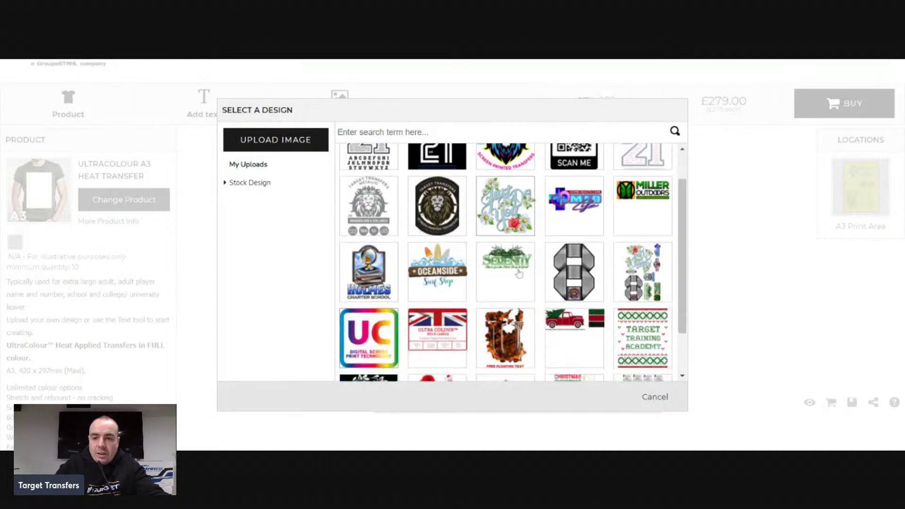
pyautogui.scroll(3, 518, 271)
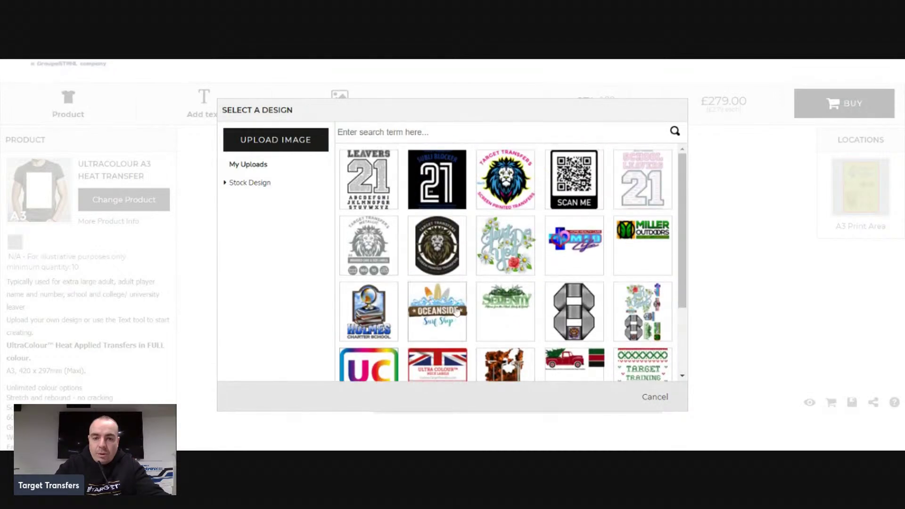
pyautogui.click(440, 253)
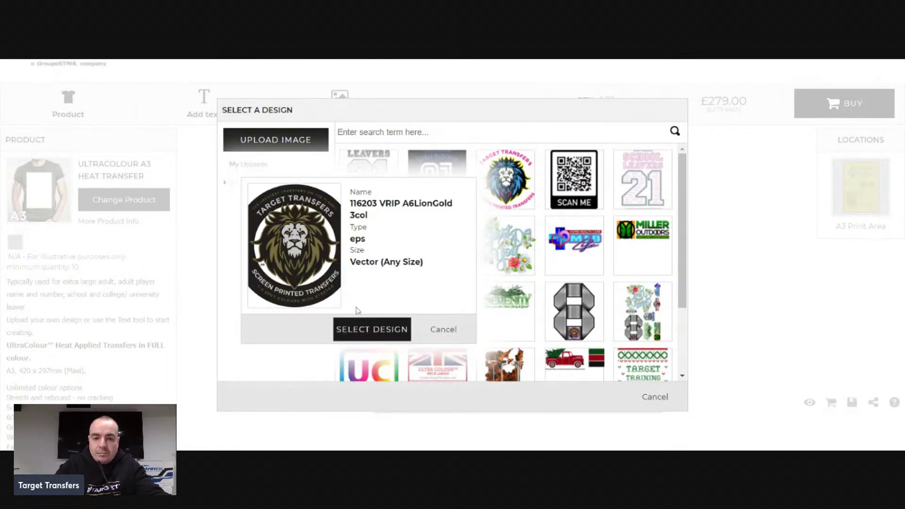
pyautogui.click(357, 326)
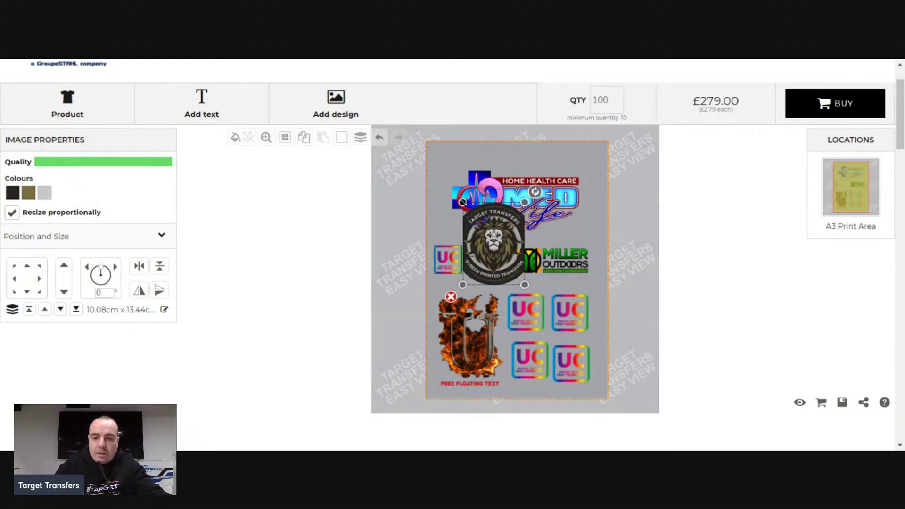
pyautogui.moveTo(462, 202); pyautogui.dragTo(484, 257)
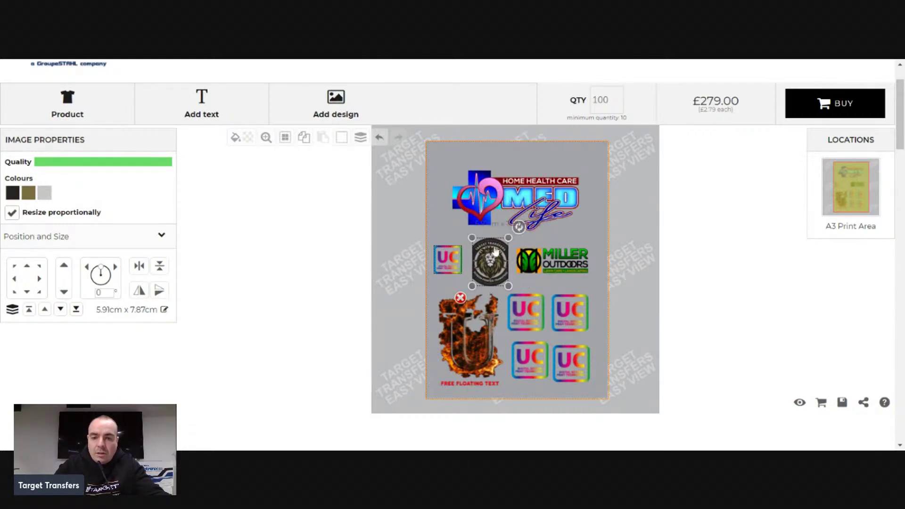
pyautogui.click(596, 216)
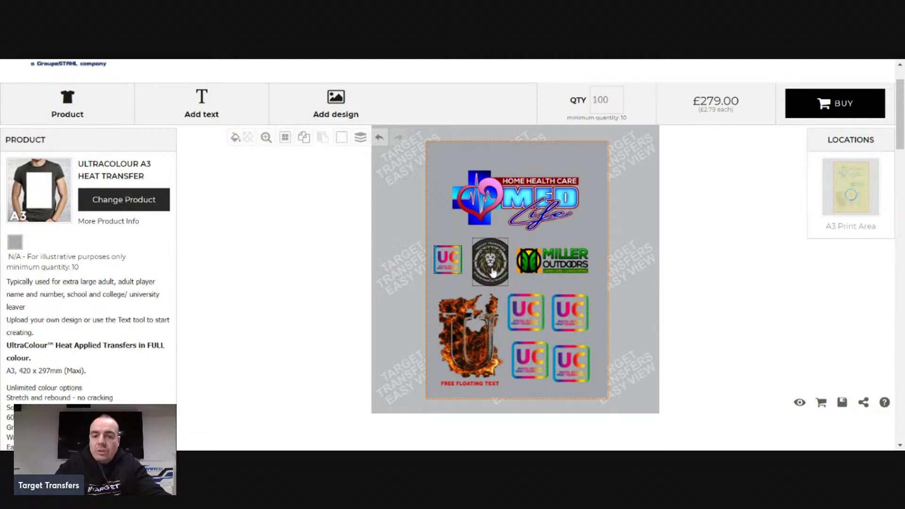
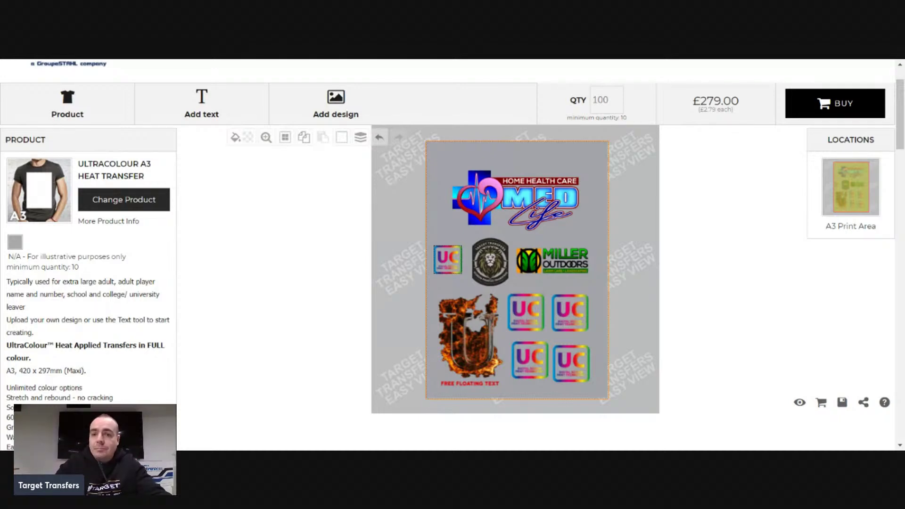
# Open the customer account and review the profile's order summary and recent activity
pyautogui.scroll(2, 761, 123)
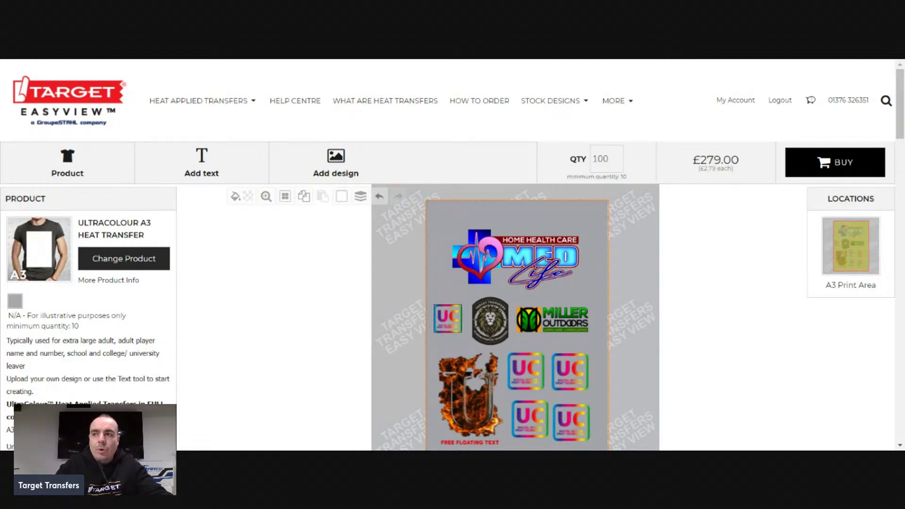
pyautogui.click(737, 101)
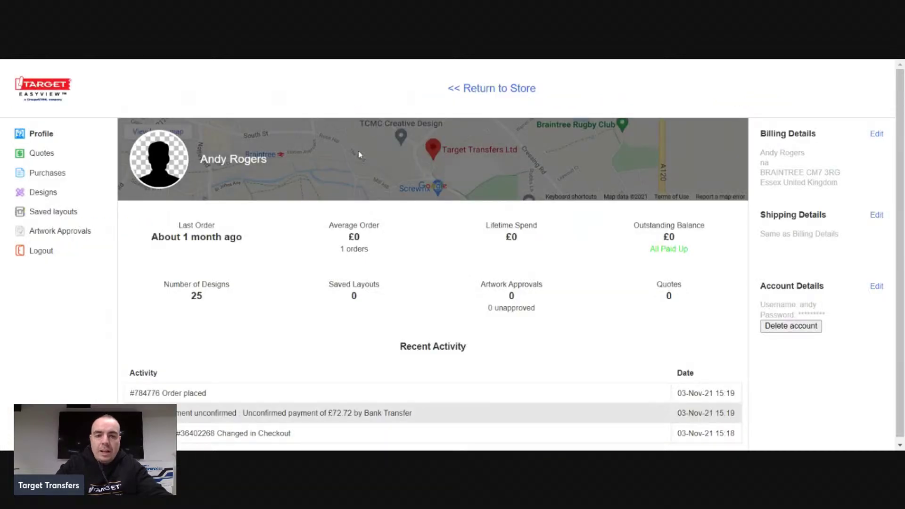
pyautogui.scroll(-1, 232, 199)
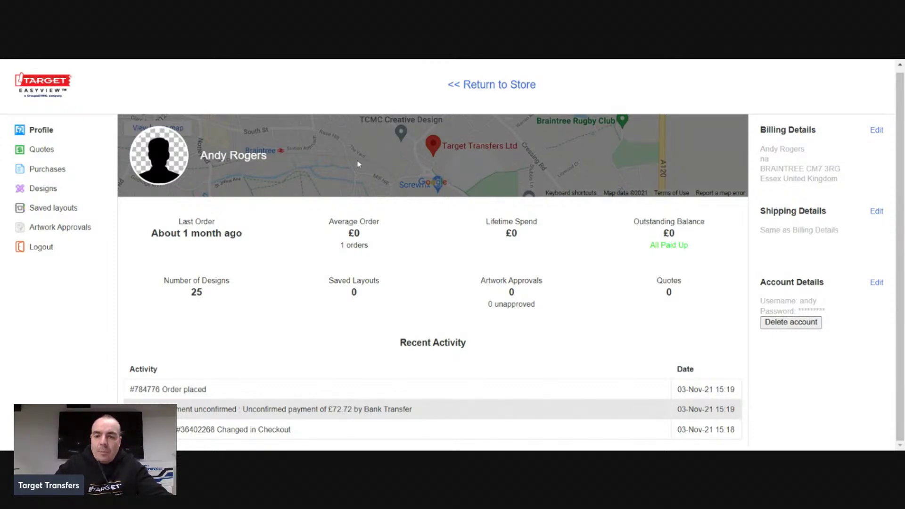
pyautogui.scroll(1, 330, 261)
pyautogui.scroll(-1, 495, 264)
pyautogui.scroll(1, 653, 240)
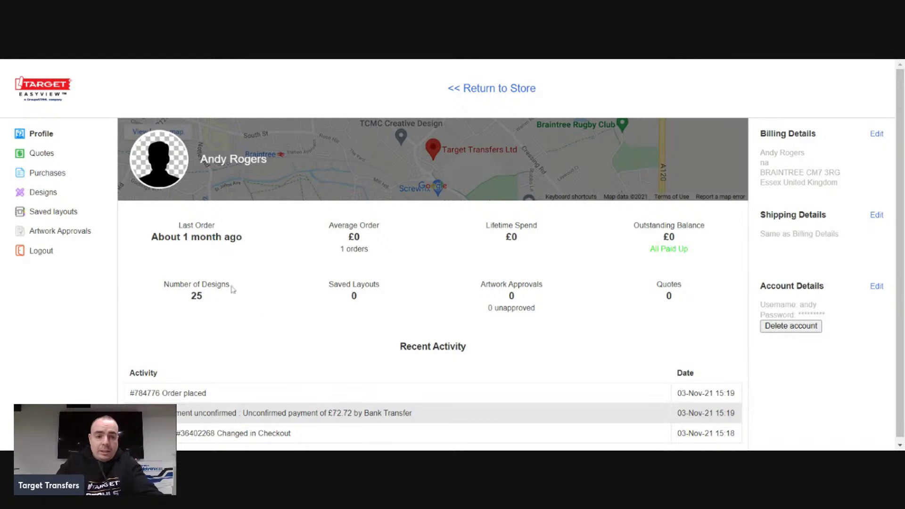
pyautogui.scroll(-1, 231, 183)
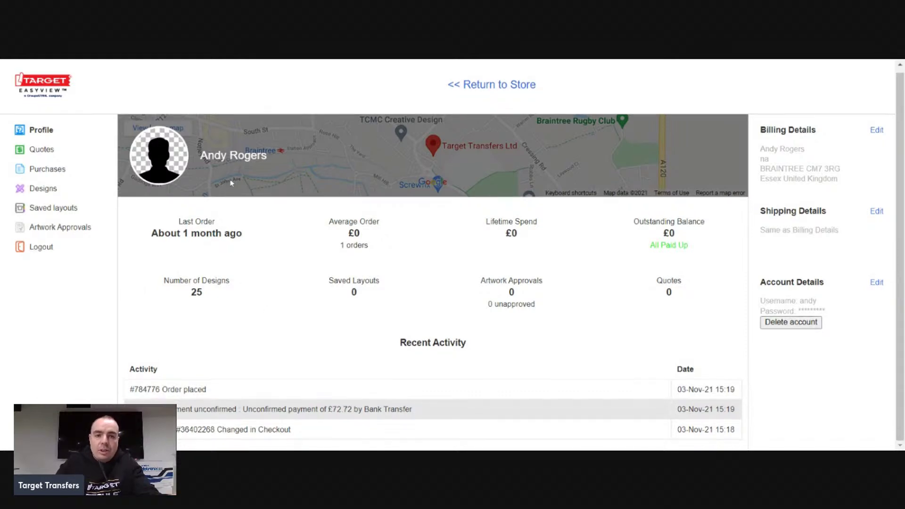
pyautogui.scroll(1, 198, 186)
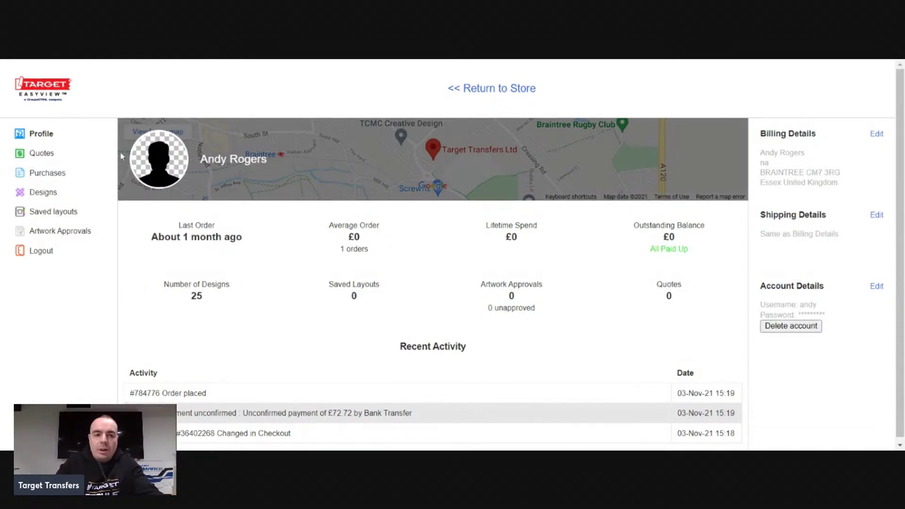
# Check the account's quotes and past purchases, and view the invoice of the shipped order
pyautogui.click(40, 161)
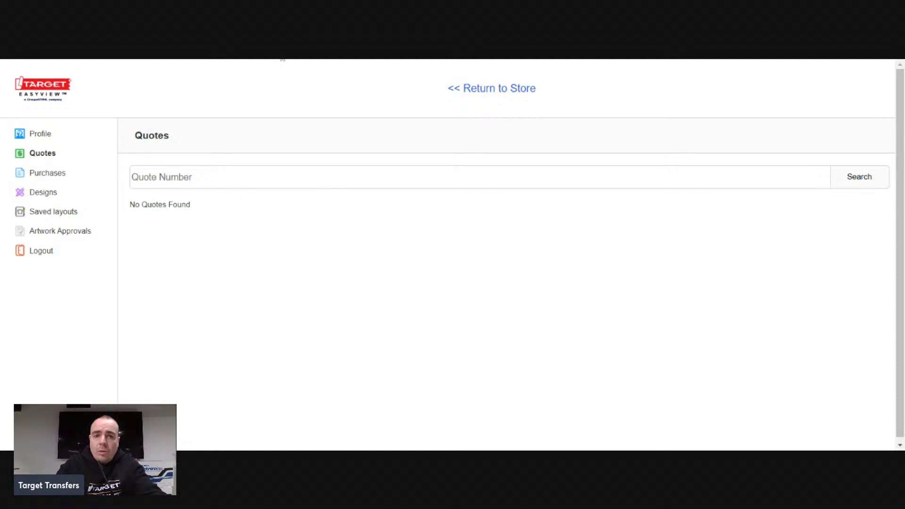
pyautogui.click(48, 174)
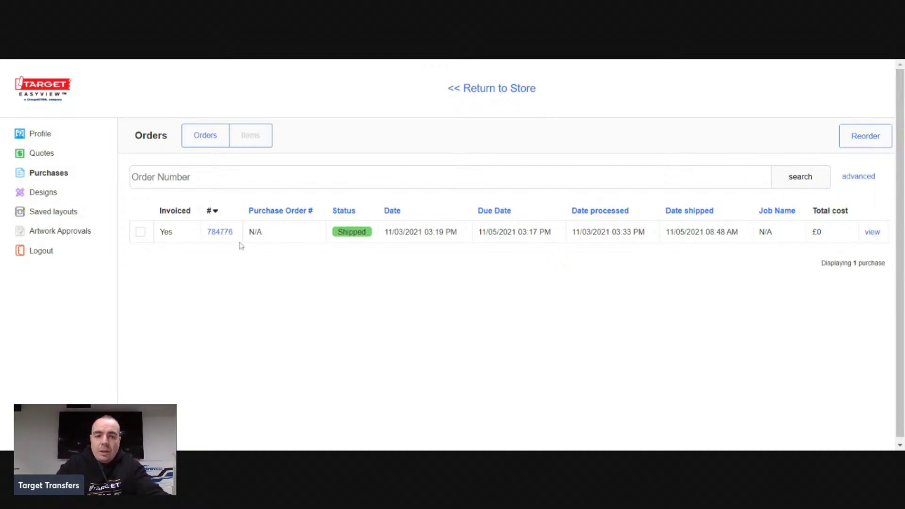
pyautogui.click(872, 231)
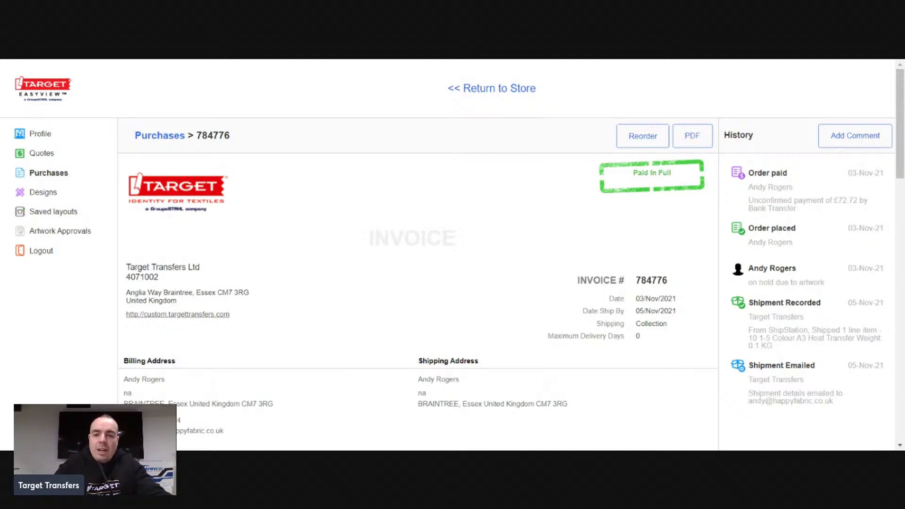
pyautogui.scroll(-1, 546, 194)
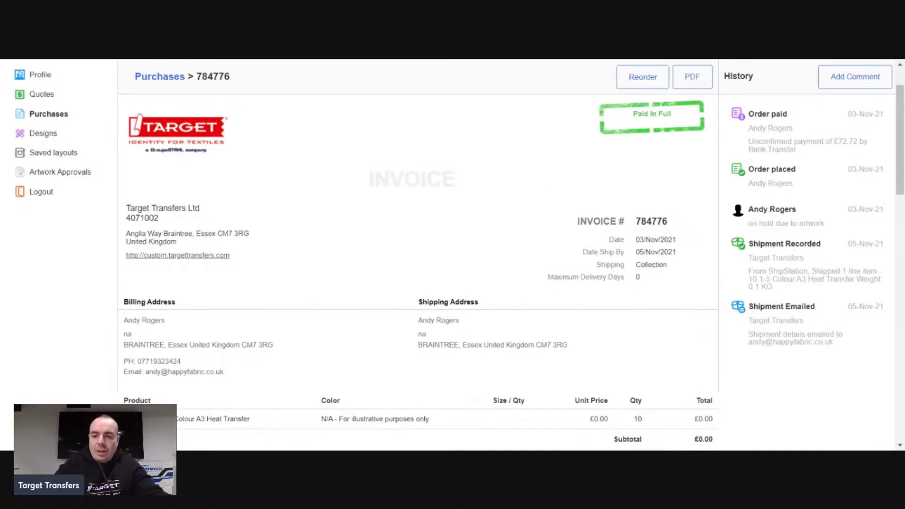
pyautogui.scroll(1, 509, 281)
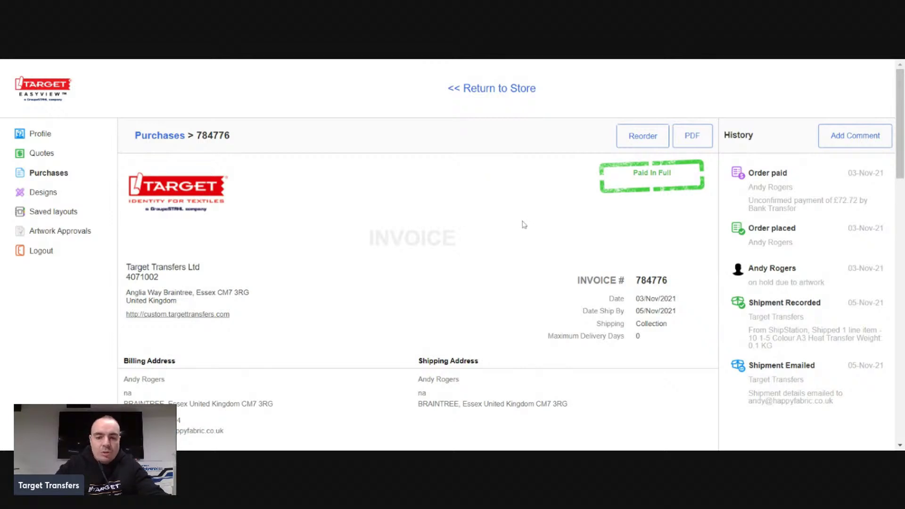
# Reorder the shipped order and set the quantity of its 1-5 Colour A3 Heat Transfer in the cart to 100
pyautogui.click(649, 140)
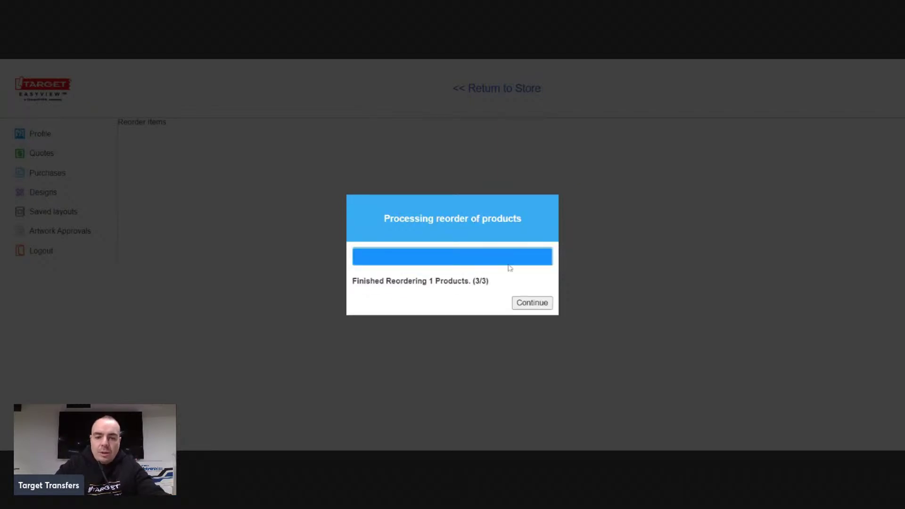
pyautogui.click(531, 304)
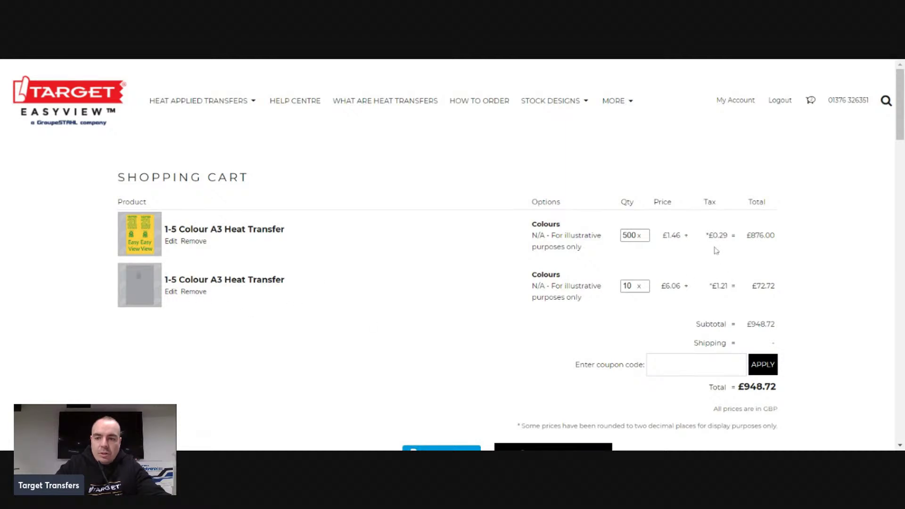
pyautogui.click(633, 286)
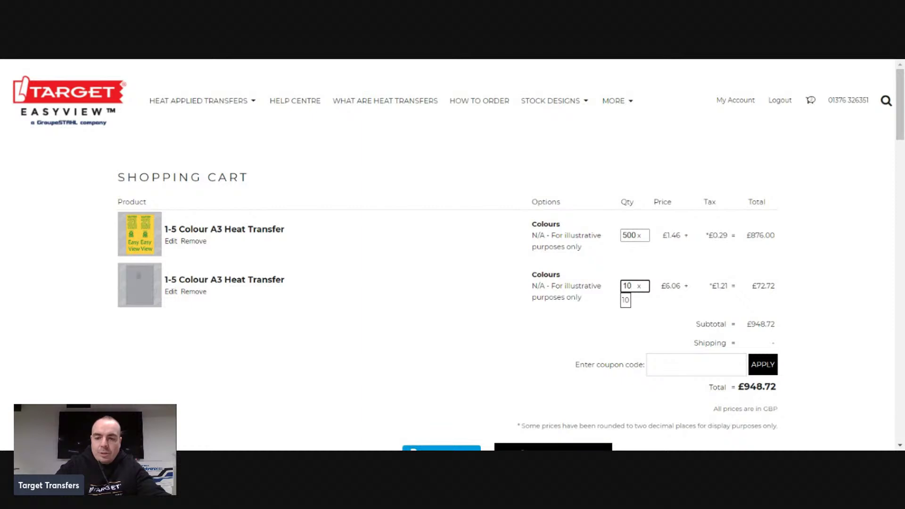
pyautogui.press('Return')
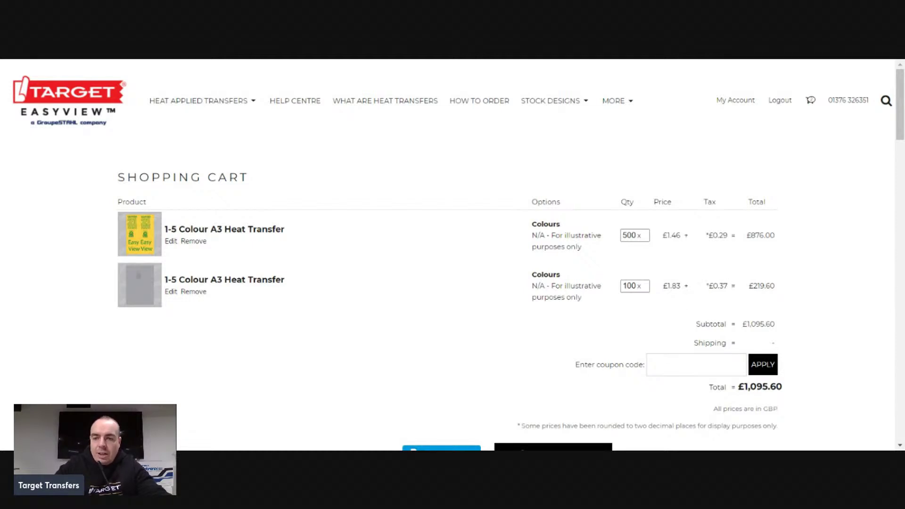
# Return to the customer account and look through the list of uploaded designs
pyautogui.click(747, 102)
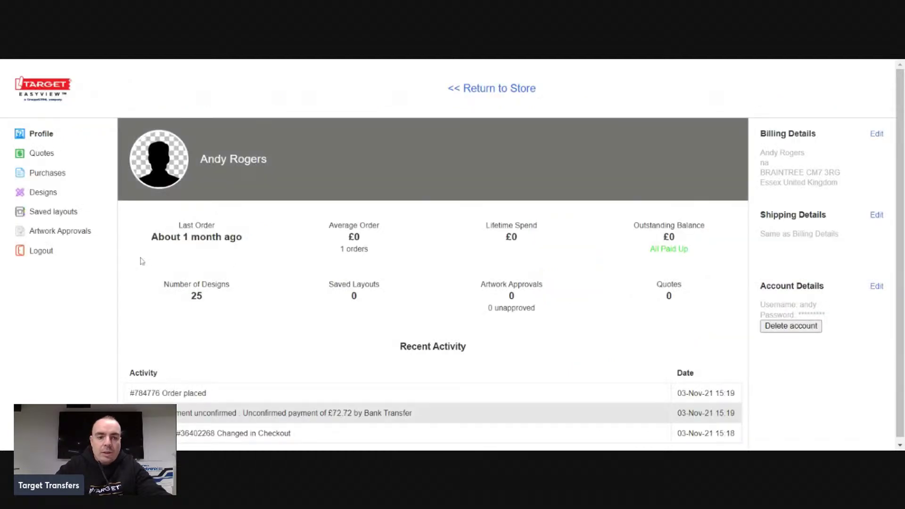
pyautogui.click(43, 192)
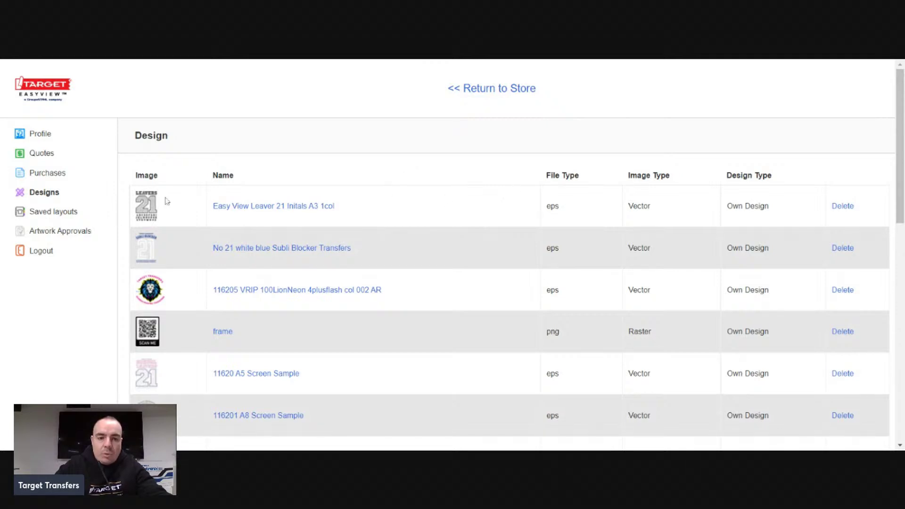
pyautogui.scroll(-3, 153, 204)
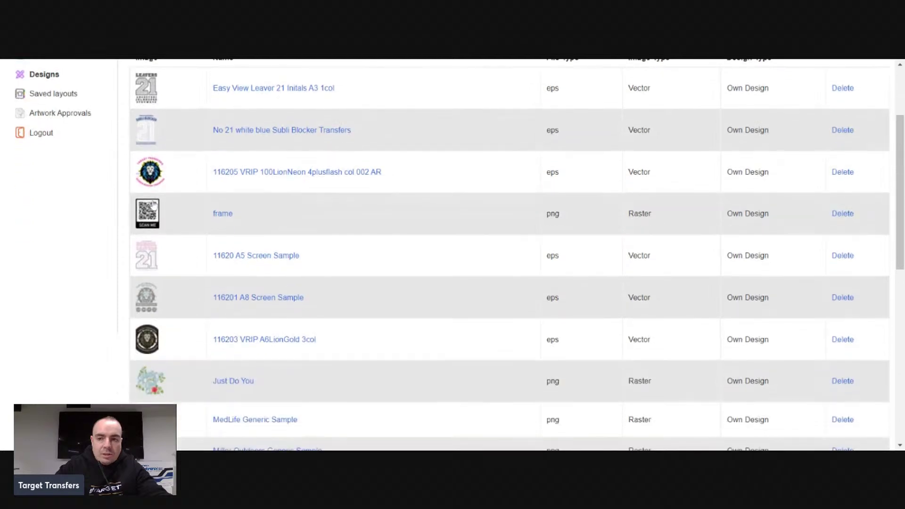
pyautogui.scroll(-2, 271, 203)
pyautogui.scroll(5, 271, 203)
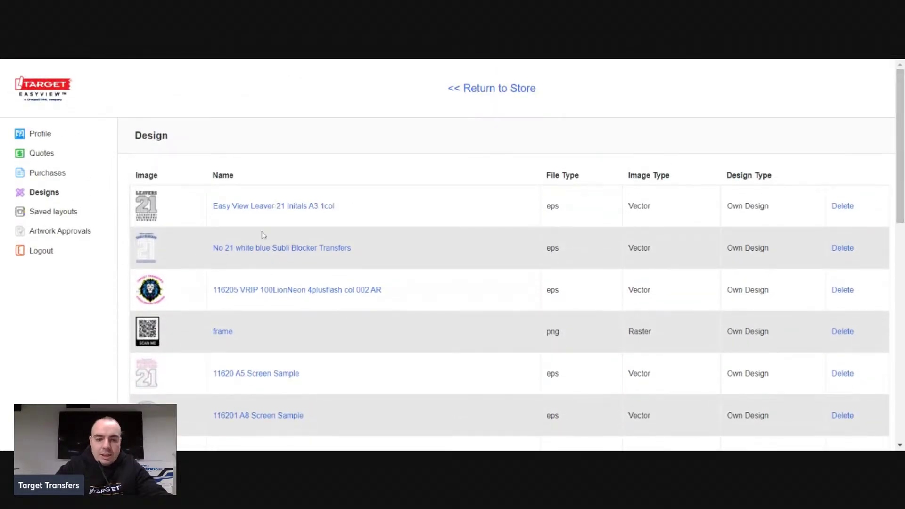
# View the details of the No 21 white blue Subli Blocker Transfers design and open the saved layouts
pyautogui.click(242, 249)
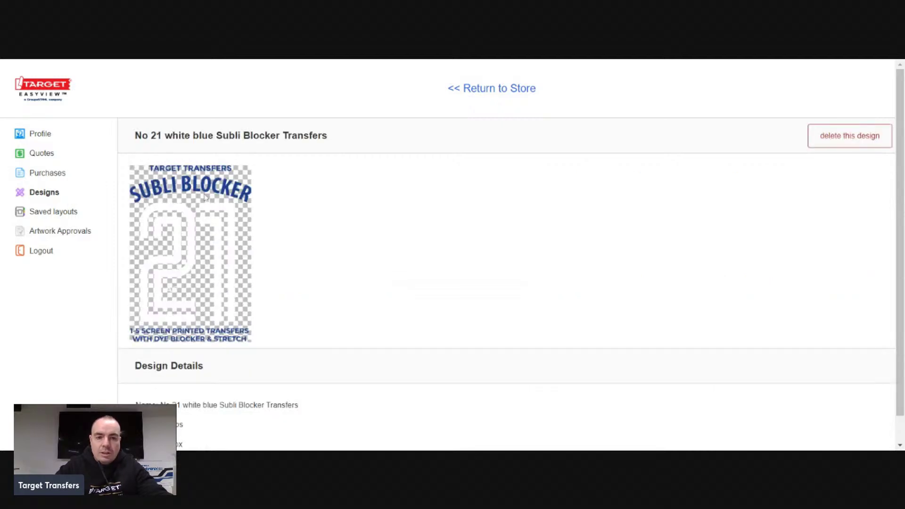
pyautogui.scroll(-1, 205, 241)
pyautogui.scroll(1, 273, 209)
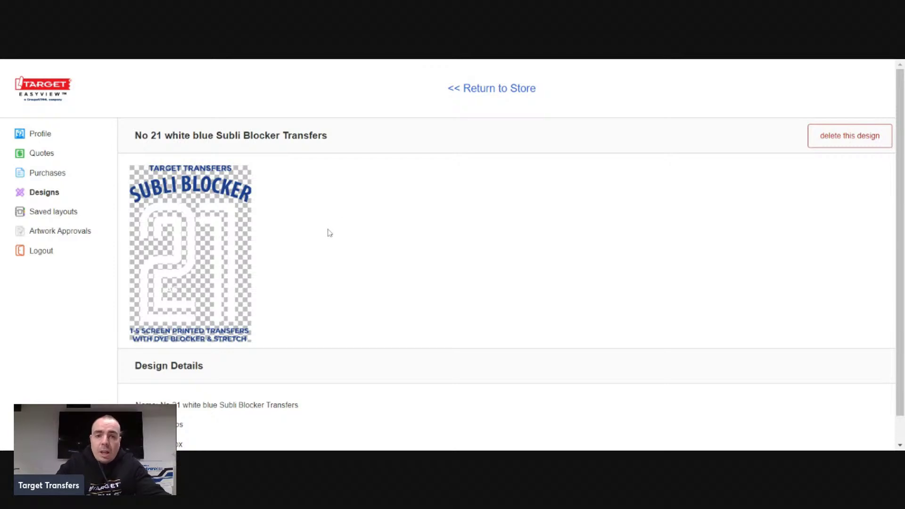
pyautogui.click(42, 216)
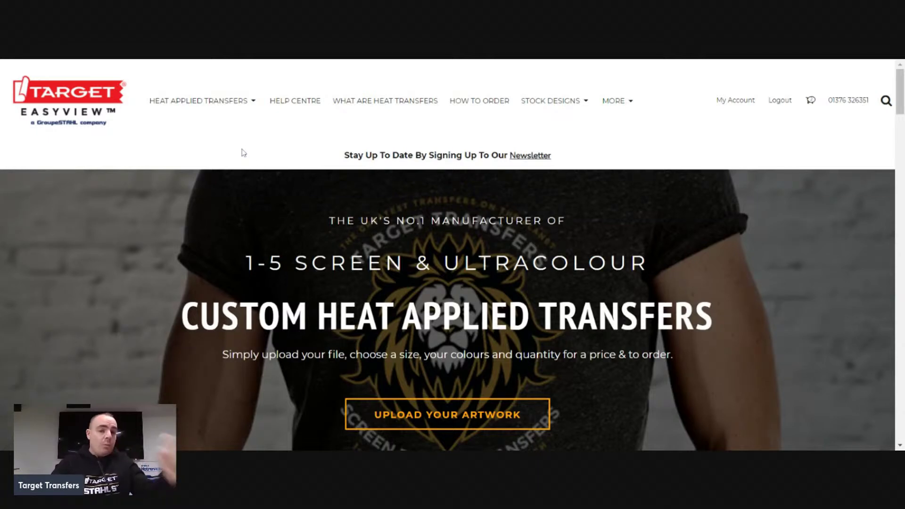
# Open the Help Centre and look over its introduction and the videos on ordering and pricing heat transfers
pyautogui.click(295, 101)
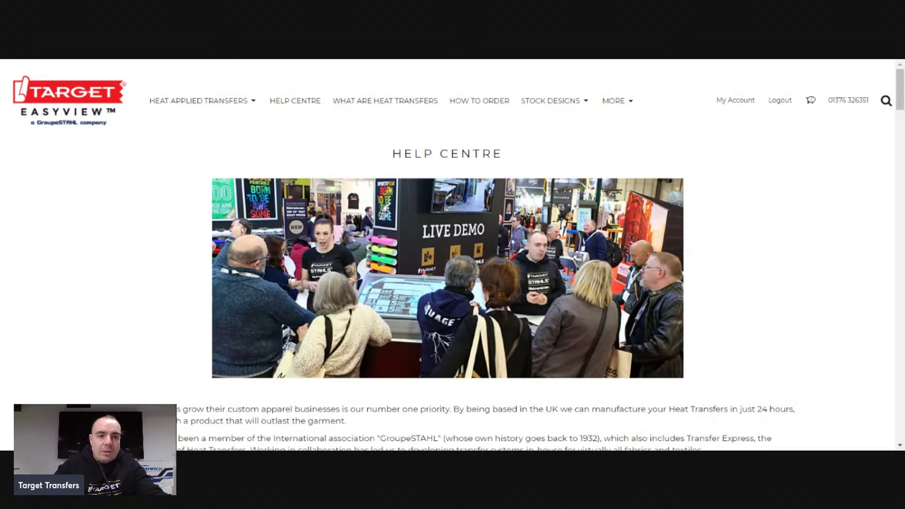
pyautogui.scroll(-3, 32, 278)
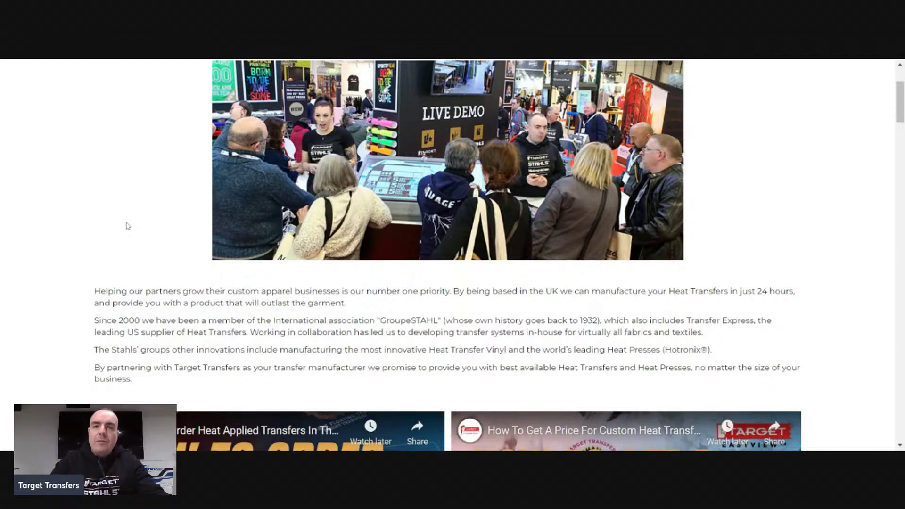
pyautogui.scroll(-3, 141, 204)
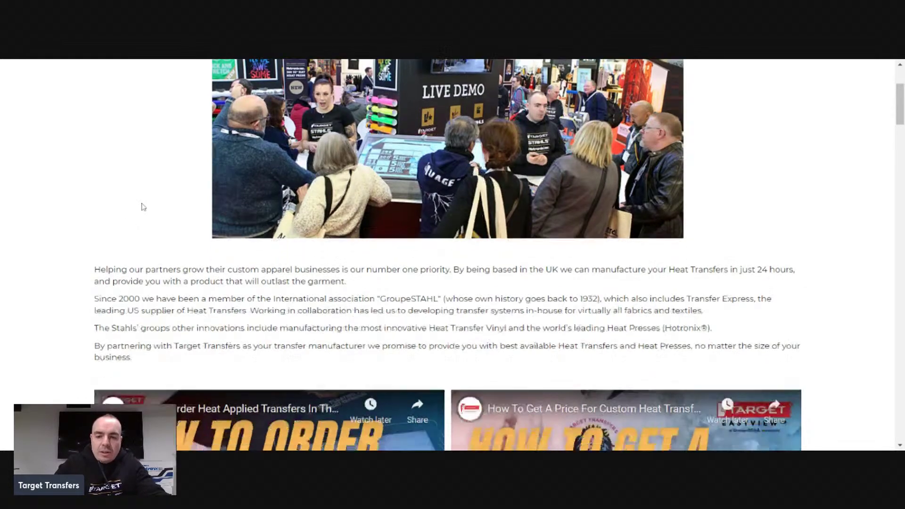
pyautogui.scroll(-2, 209, 243)
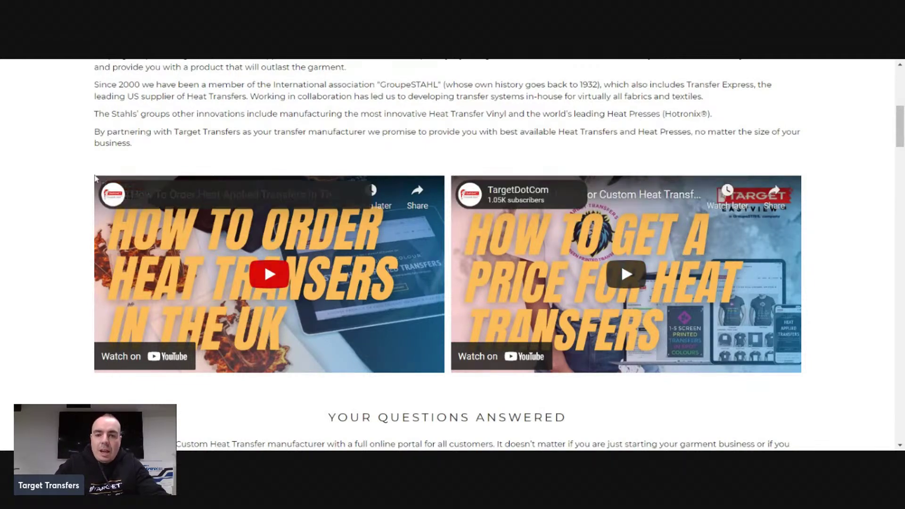
# Read the Help Centre answers on which artwork to upload, which transfer type to choose and the minimum order quantity
pyautogui.scroll(-5, 24, 186)
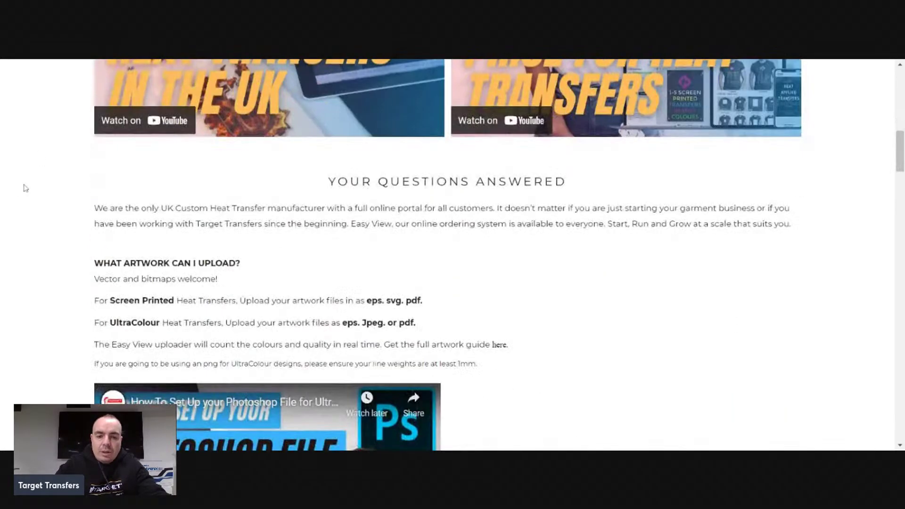
pyautogui.scroll(1, 577, 271)
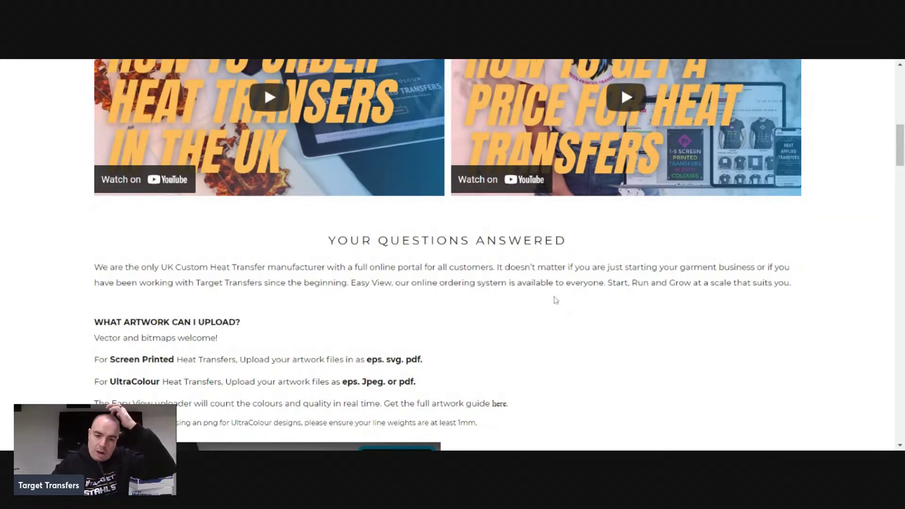
pyautogui.scroll(-1, 548, 294)
pyautogui.scroll(-1, 549, 295)
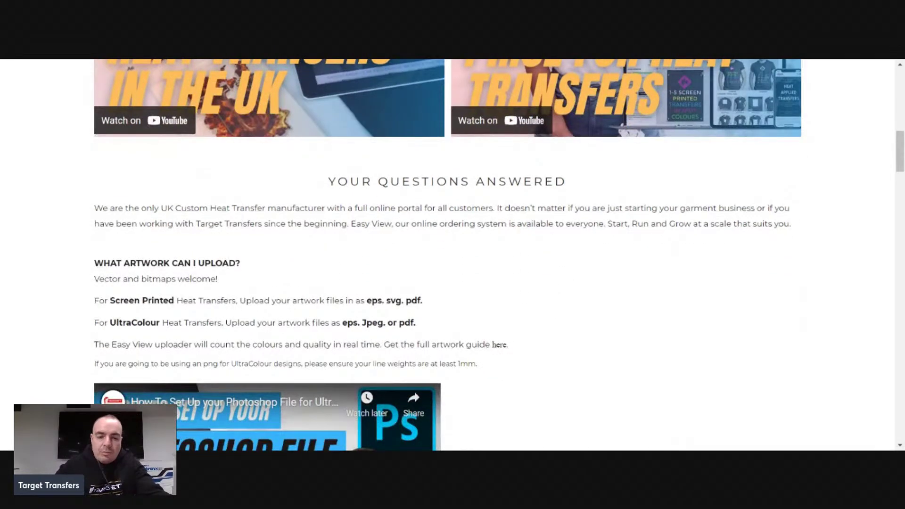
pyautogui.scroll(-3, 504, 262)
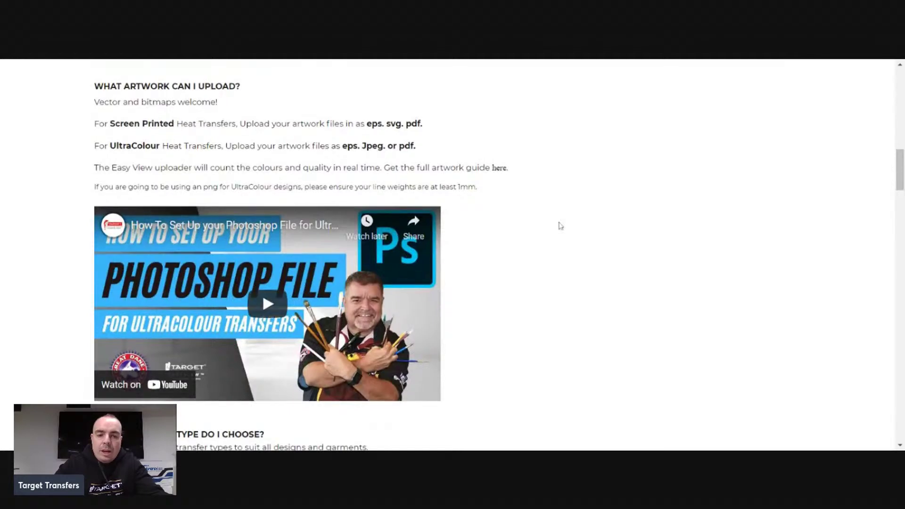
pyautogui.scroll(1, 511, 236)
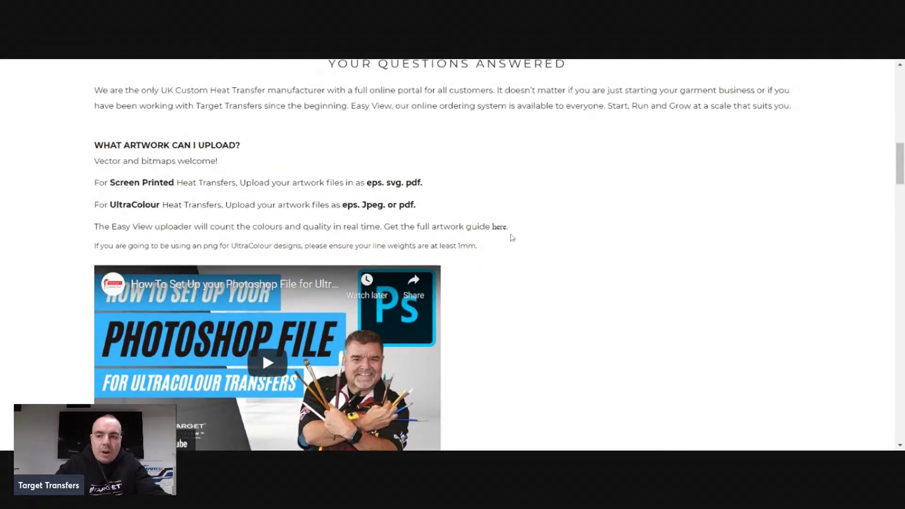
pyautogui.scroll(-1, 510, 238)
pyautogui.scroll(-4, 511, 237)
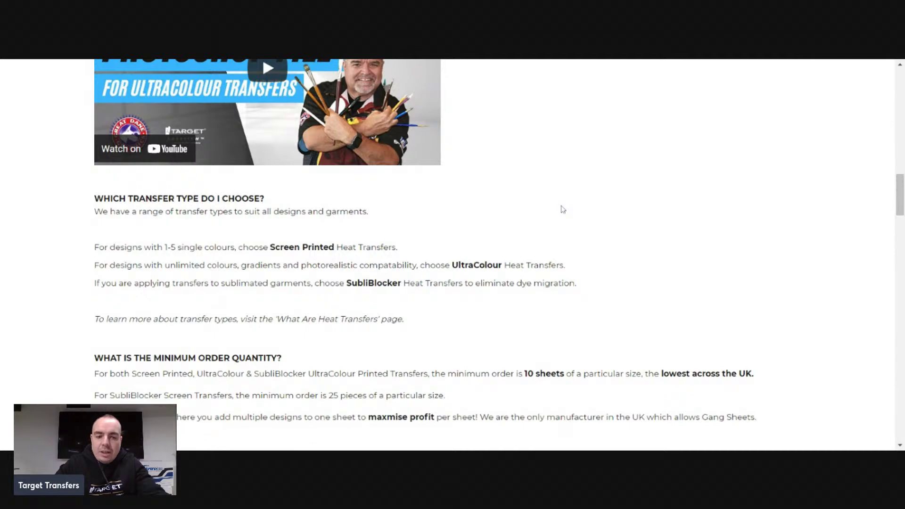
pyautogui.scroll(-1, 563, 209)
# Open the What Are Heat Transfers page and read the introduction and the explanation of the transfer types
pyautogui.scroll(7, 563, 210)
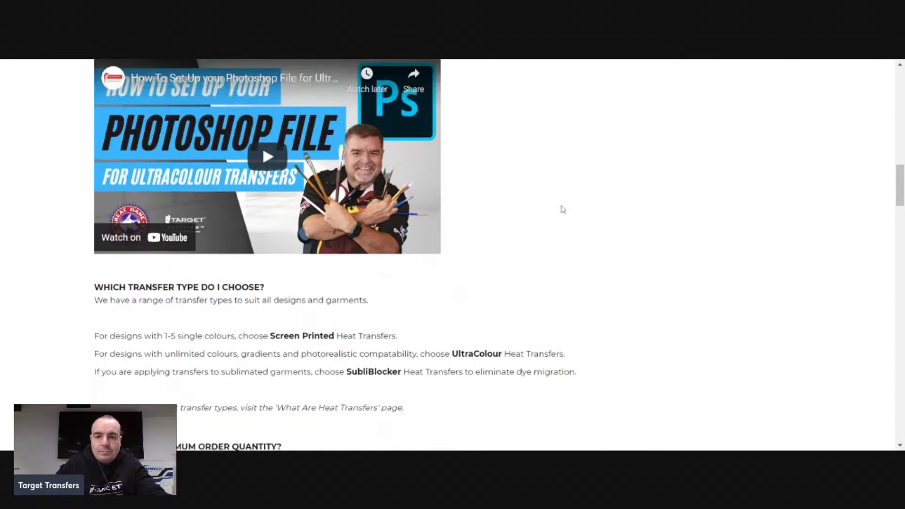
pyautogui.scroll(10, 563, 210)
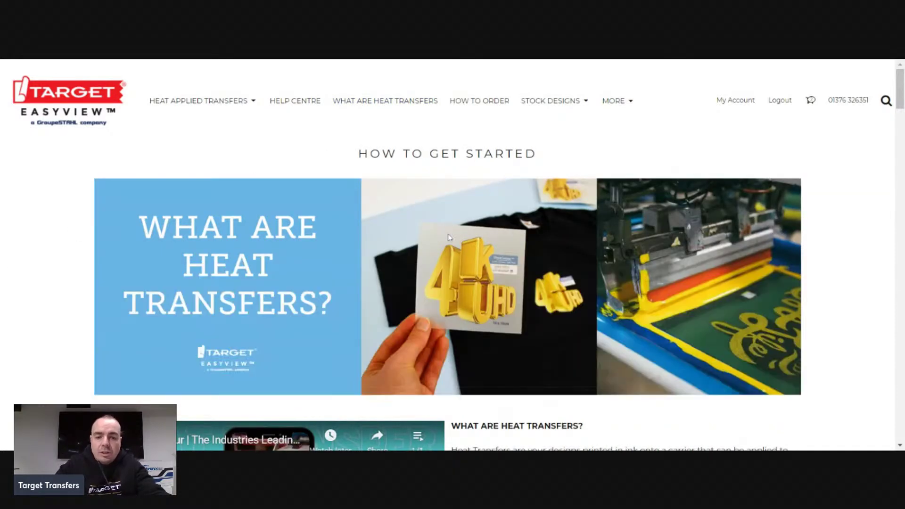
pyautogui.scroll(-3, 570, 184)
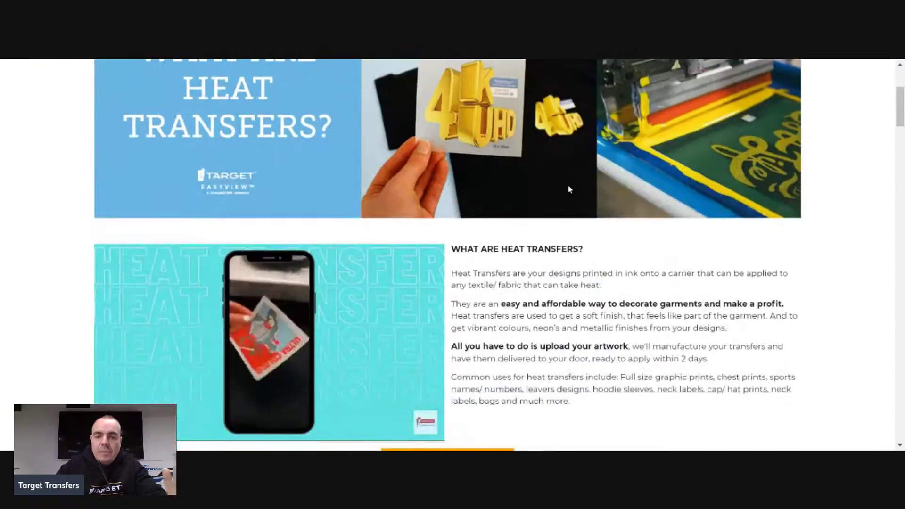
pyautogui.scroll(-6, 559, 184)
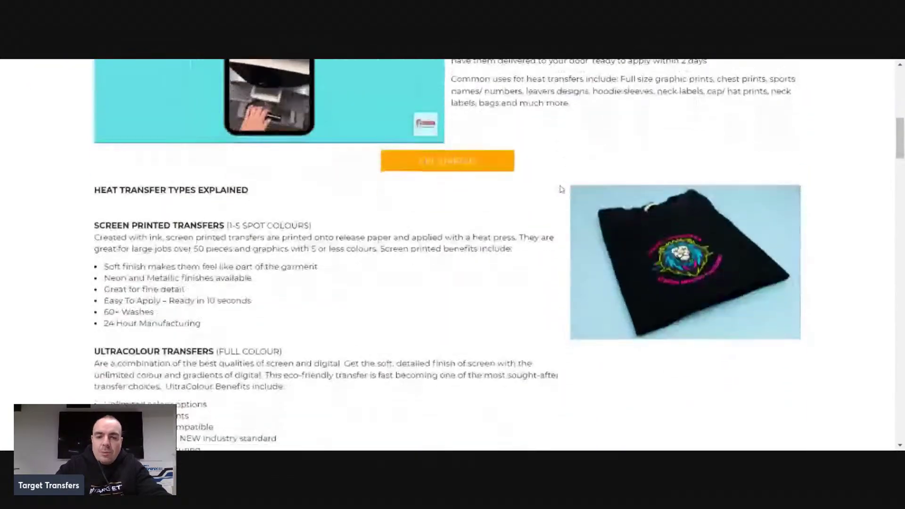
# Open the Lifestyle Slogans category of the stock designs and look through its designs
pyautogui.scroll(9, 518, 218)
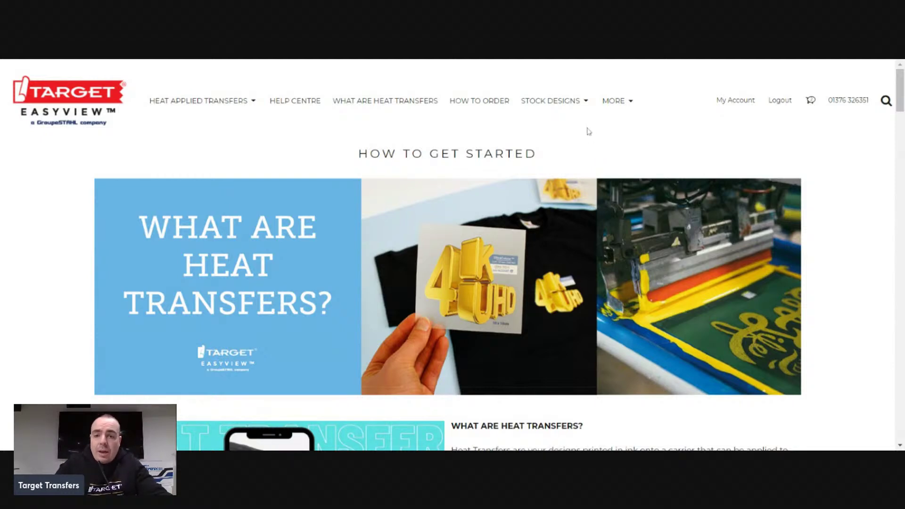
pyautogui.moveTo(573, 102)
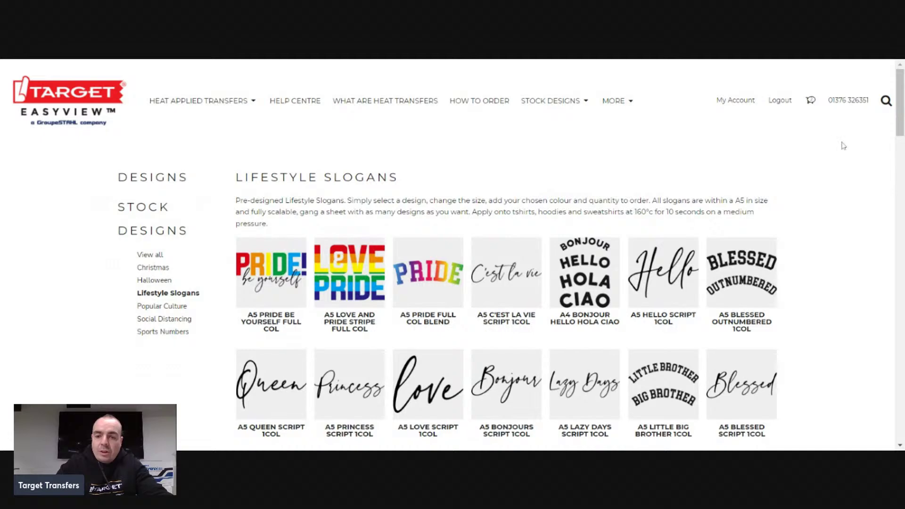
pyautogui.scroll(-3, 843, 150)
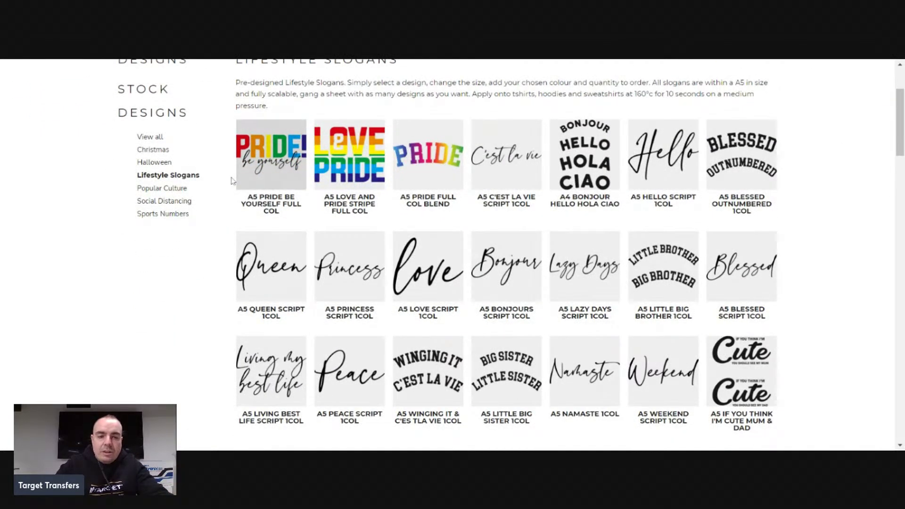
pyautogui.scroll(3, 549, 162)
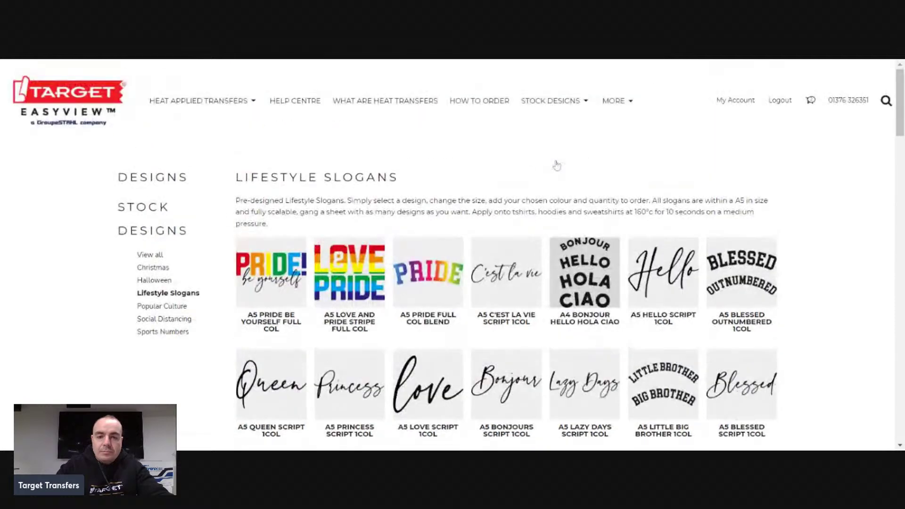
# Switch the stock designs to the Sports Numbers category and view its stripe number sets
pyautogui.click(176, 335)
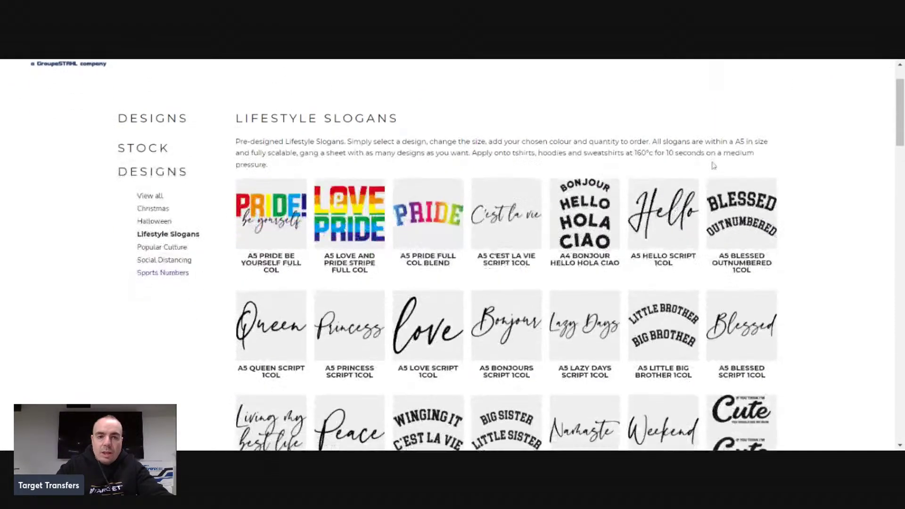
pyautogui.scroll(-1, 452, 254)
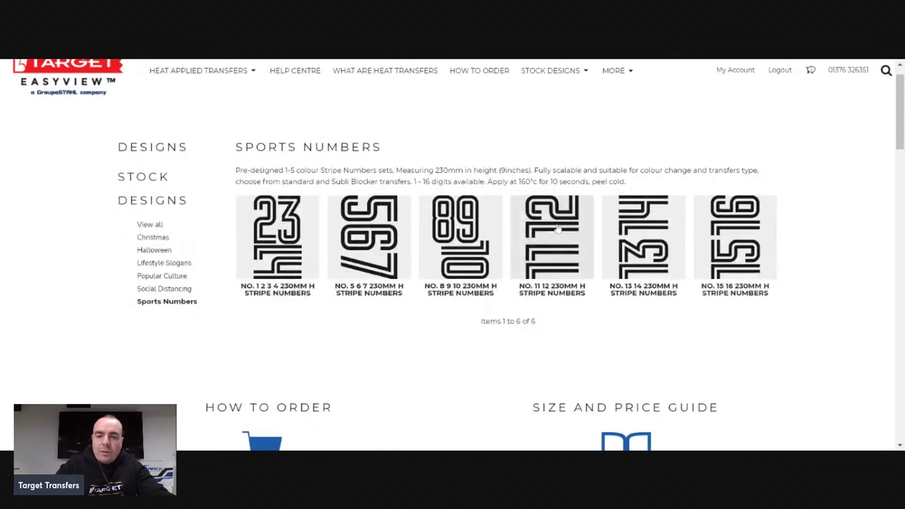
pyautogui.scroll(1, 452, 254)
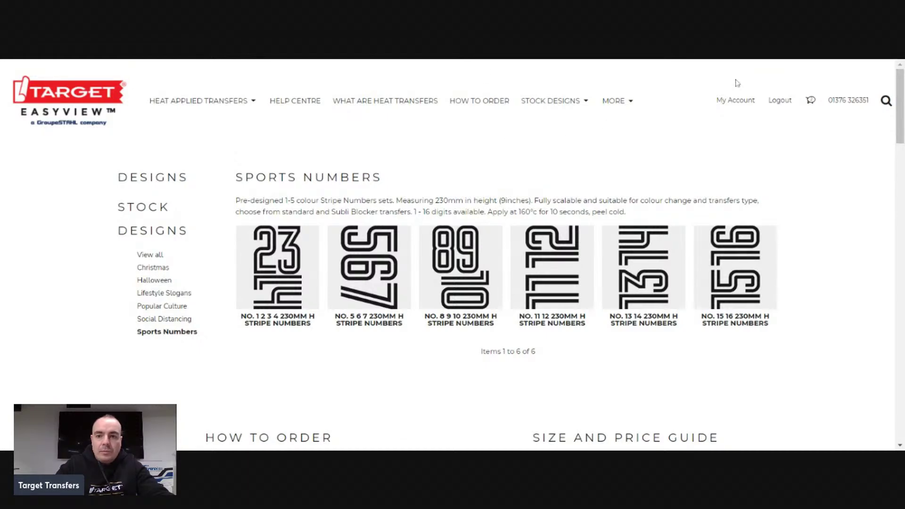
# Open the Heat Presses page and read what is needed to get started and the Hotronix introduction
pyautogui.moveTo(627, 112)
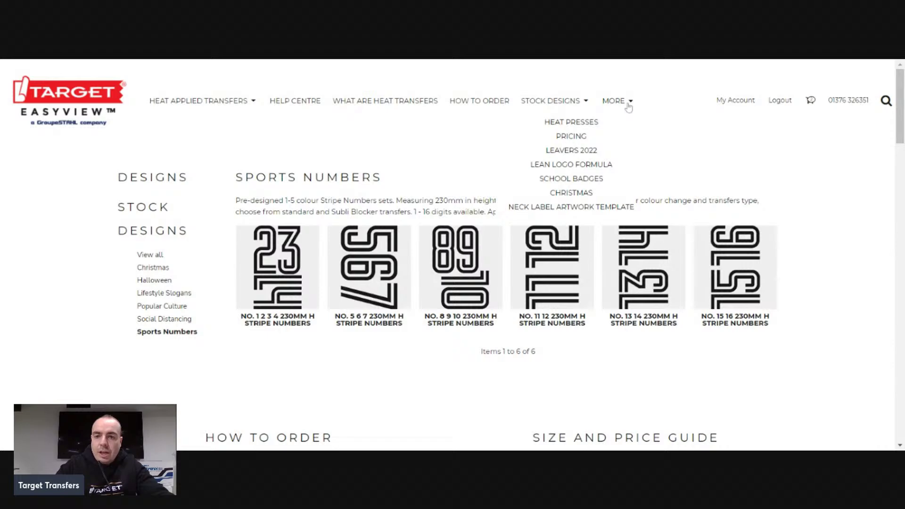
pyautogui.click(585, 124)
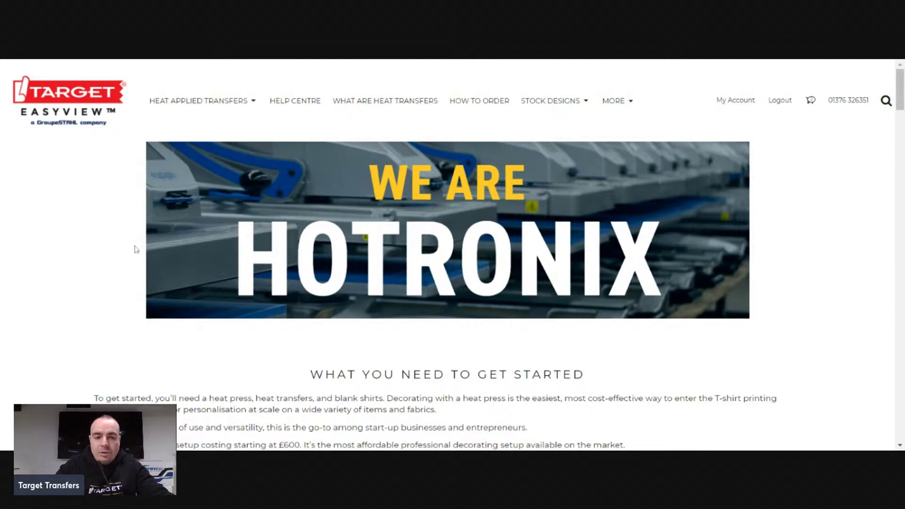
pyautogui.scroll(-6, 99, 247)
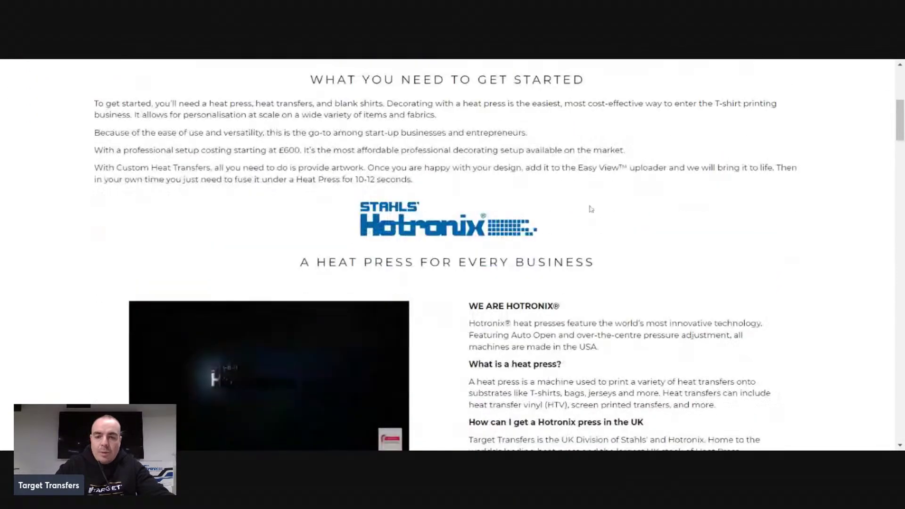
pyautogui.scroll(-2, 453, 213)
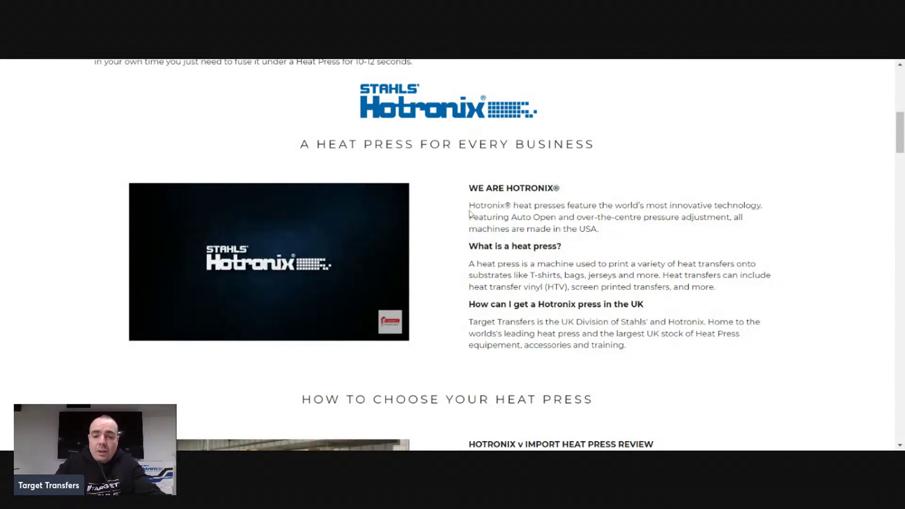
pyautogui.scroll(-2, 470, 213)
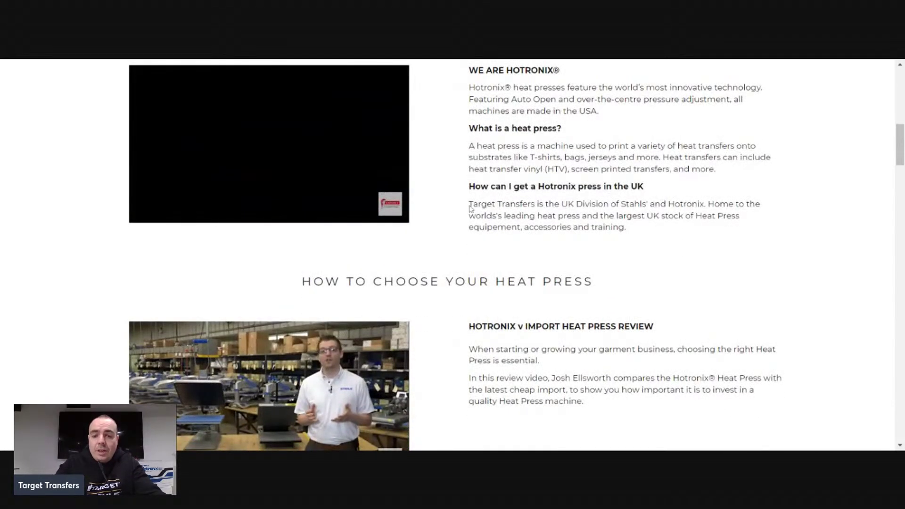
pyautogui.scroll(1, 469, 210)
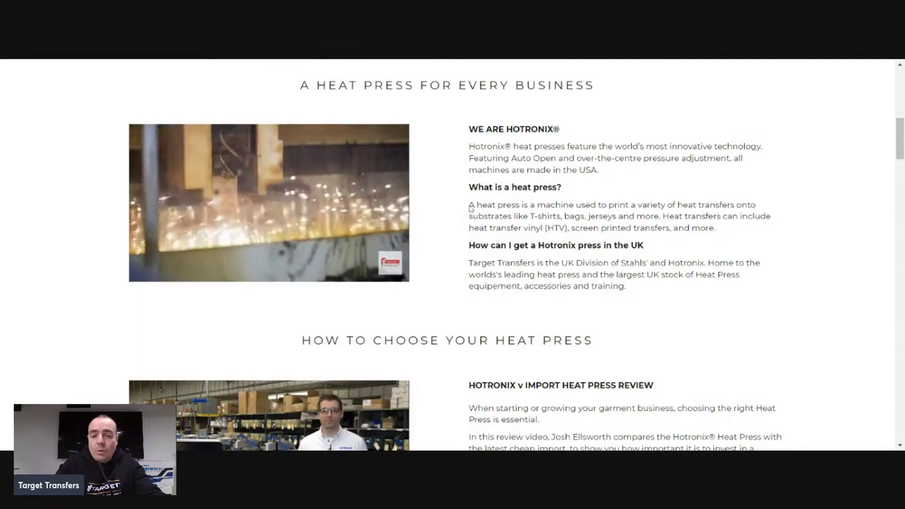
# Review the heat press comparison sections and the range of Hotronix presses for sale
pyautogui.scroll(-5, 471, 209)
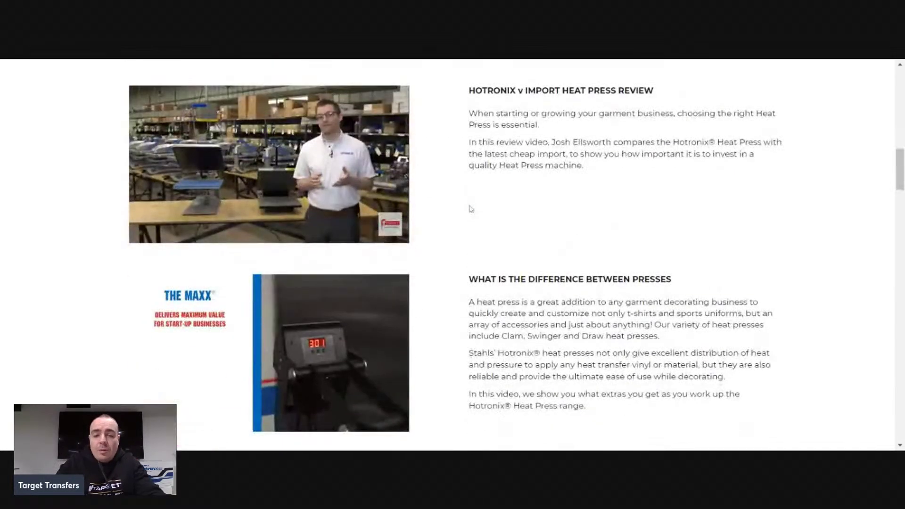
pyautogui.scroll(-1, 471, 209)
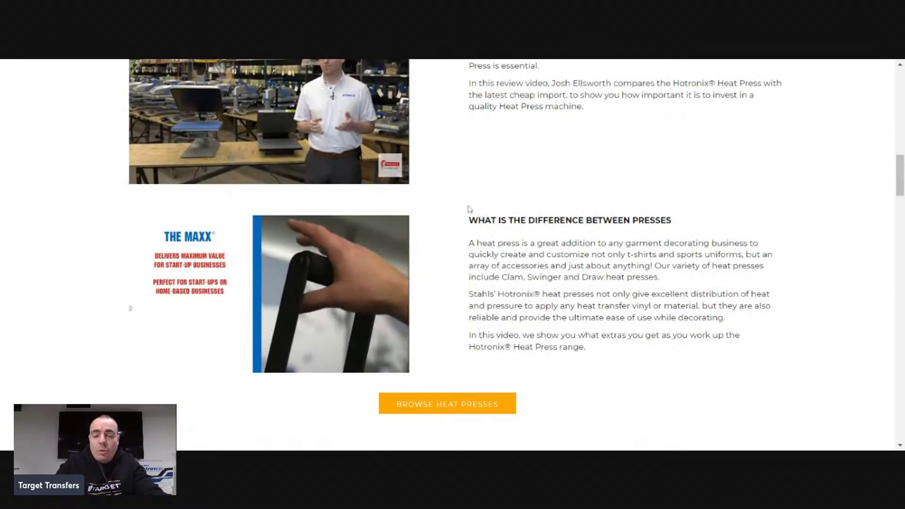
pyautogui.scroll(-4, 467, 207)
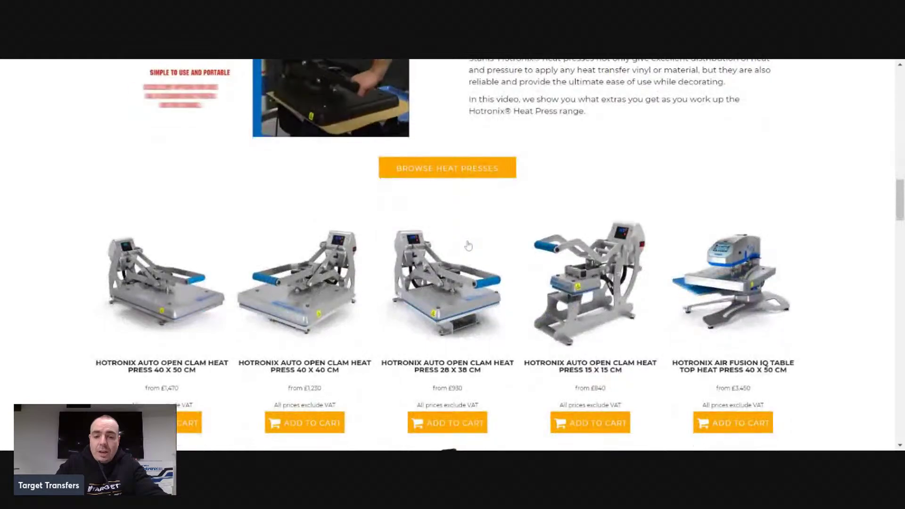
pyautogui.scroll(-1, 468, 246)
pyautogui.scroll(1, 91, 212)
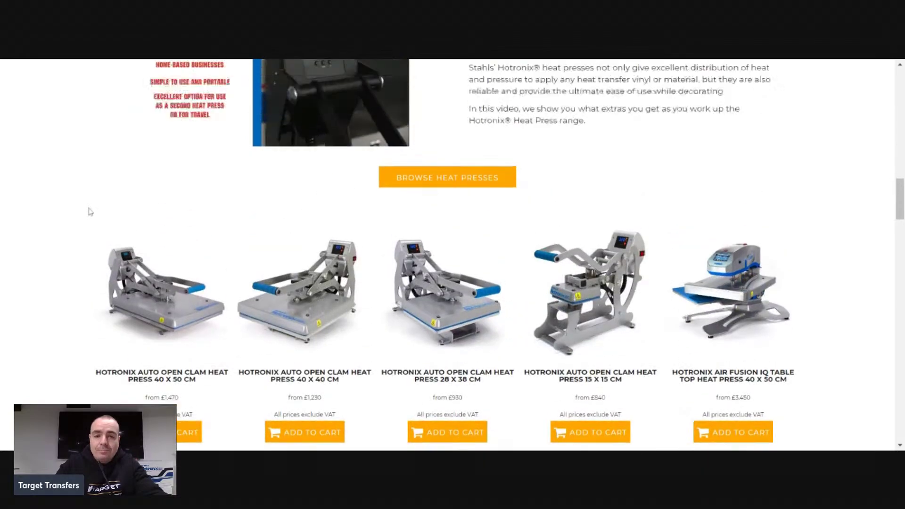
# Open the Pricing page and examine the Standard and Subli Blocker price tables
pyautogui.scroll(15, 89, 210)
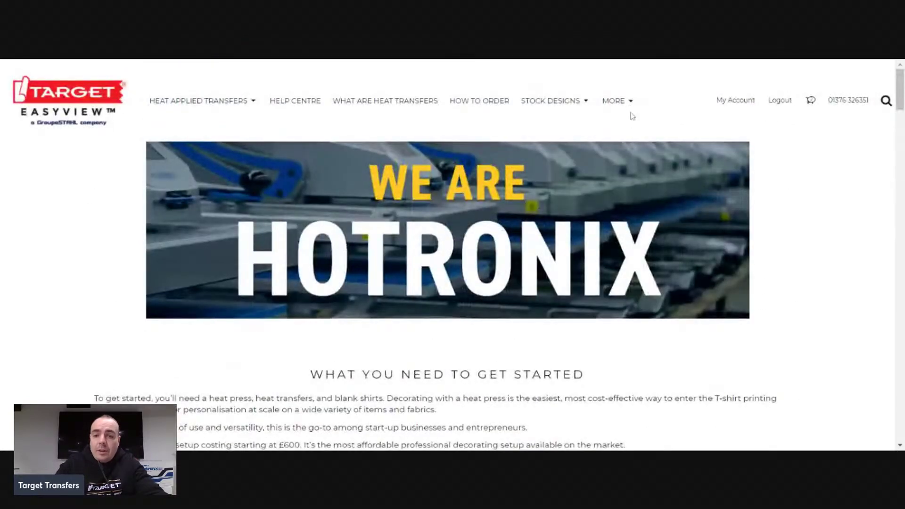
pyautogui.moveTo(629, 105)
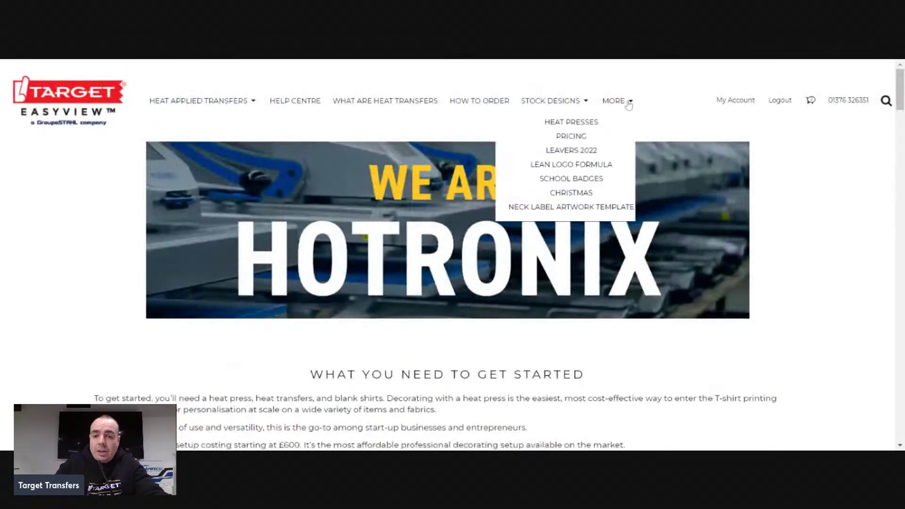
pyautogui.click(581, 138)
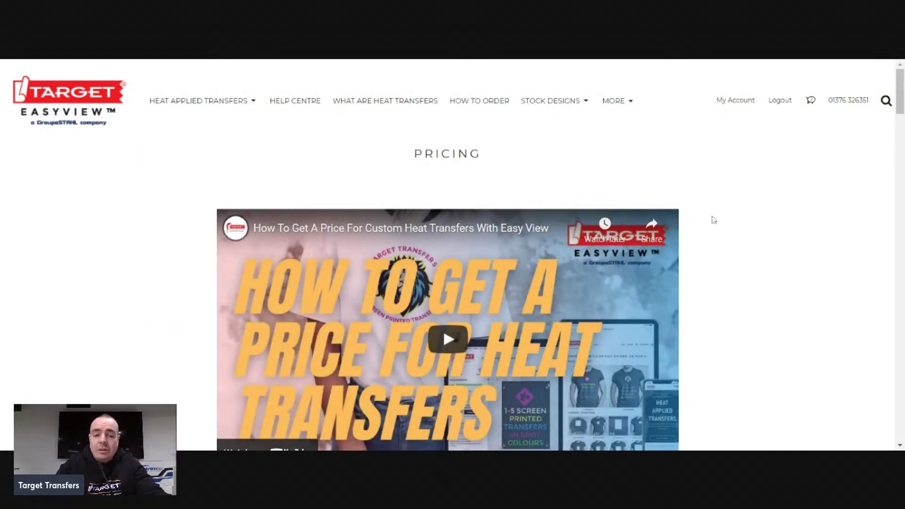
pyautogui.scroll(-7, 711, 188)
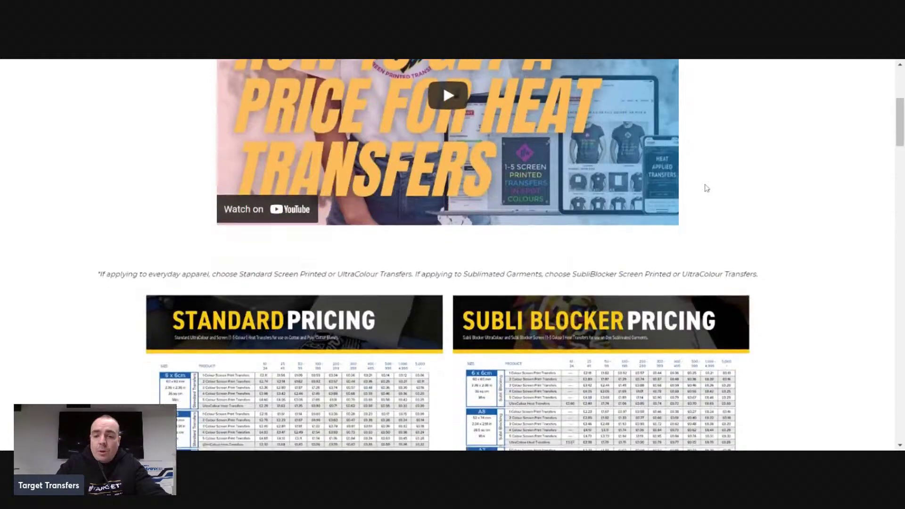
pyautogui.scroll(-3, 788, 136)
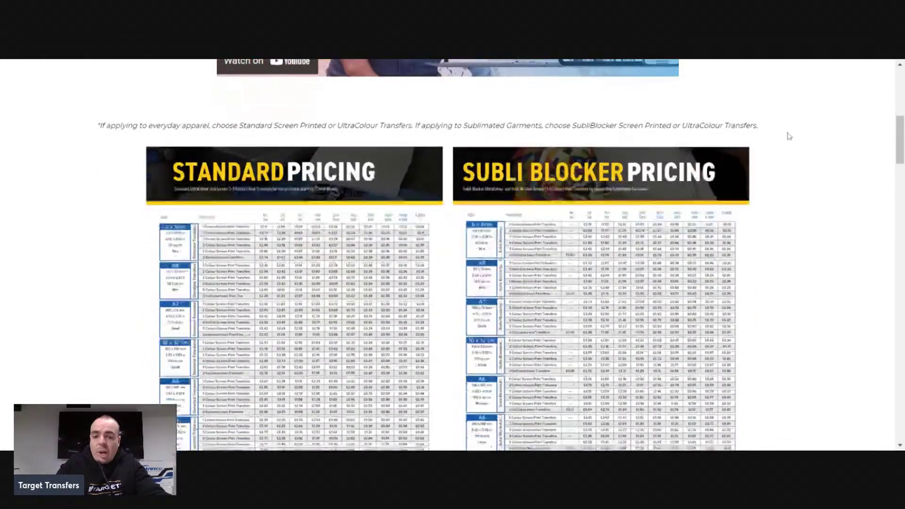